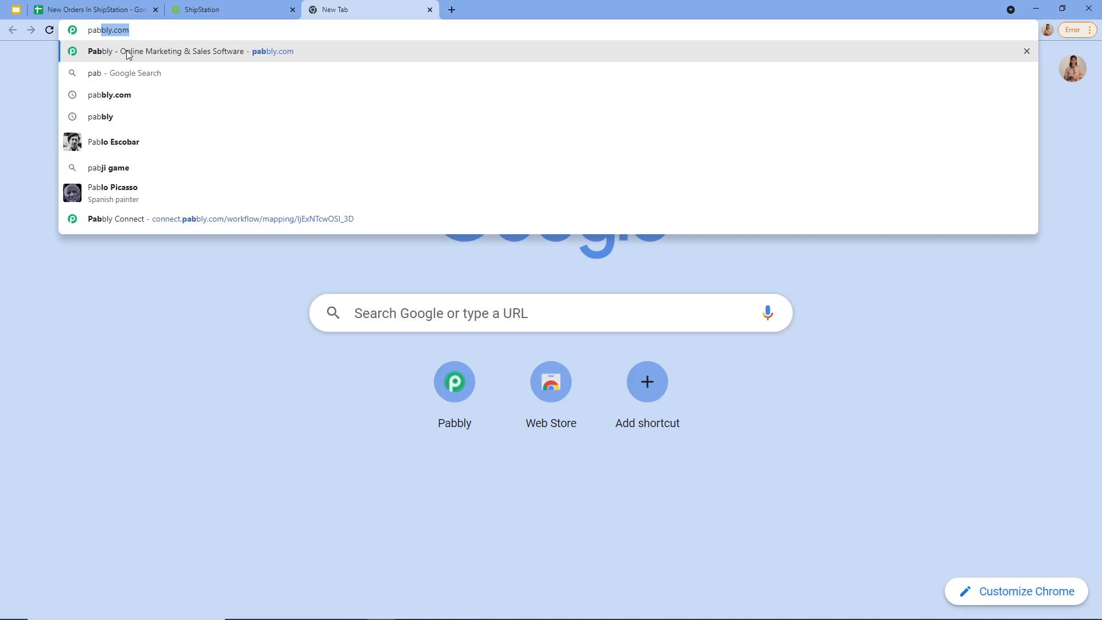
Step: Open the Pabbly website, go to the Connect product page and sign in to the account
click(127, 54)
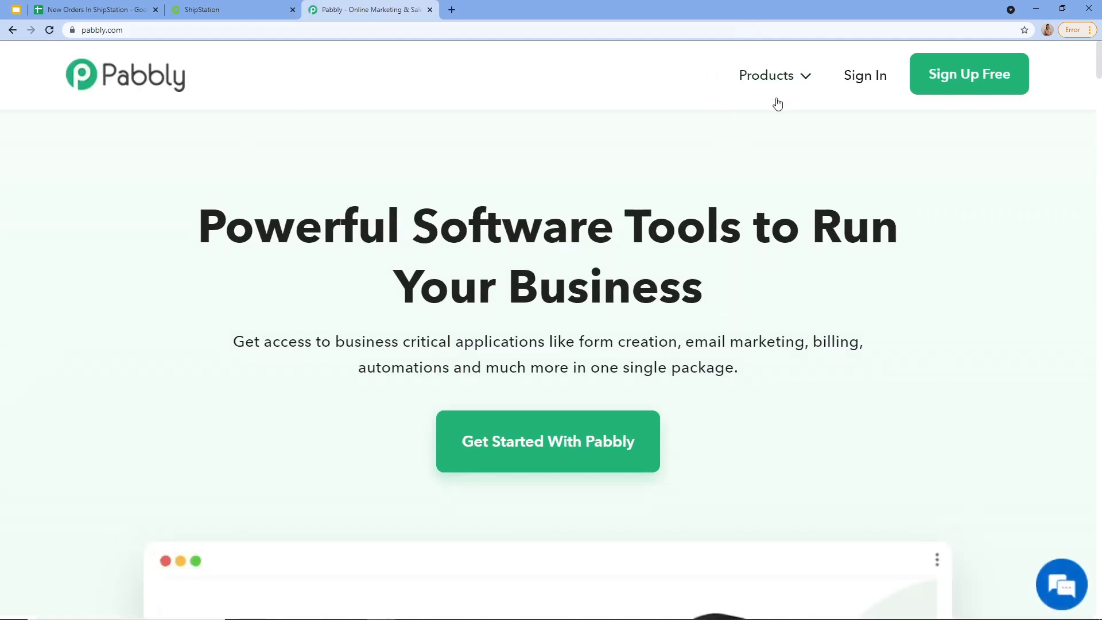
mouse_move(768, 86)
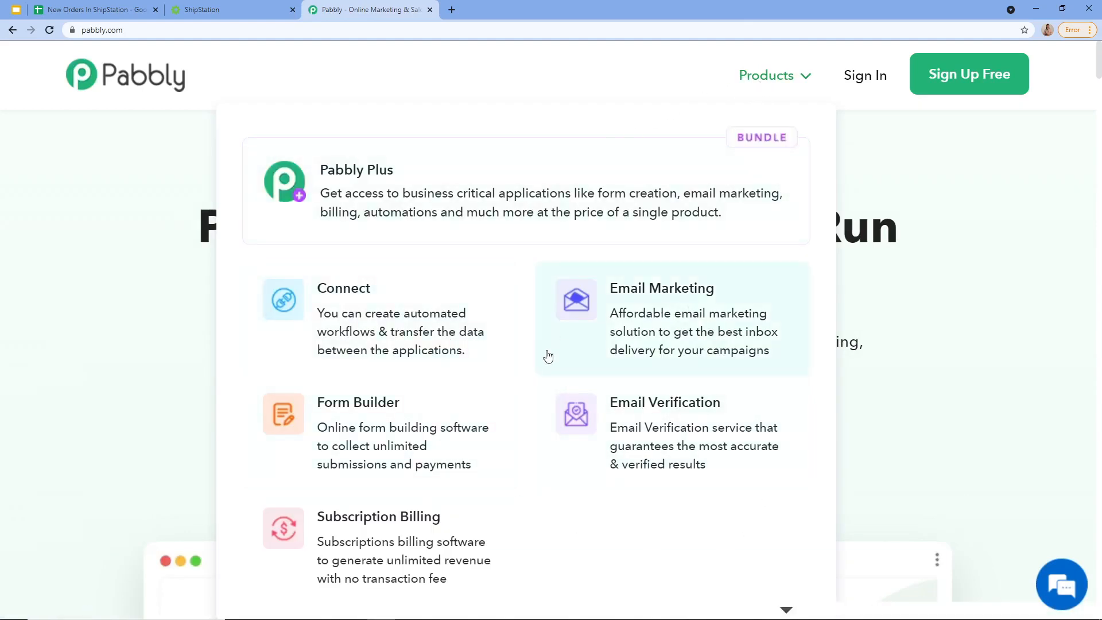
click(359, 351)
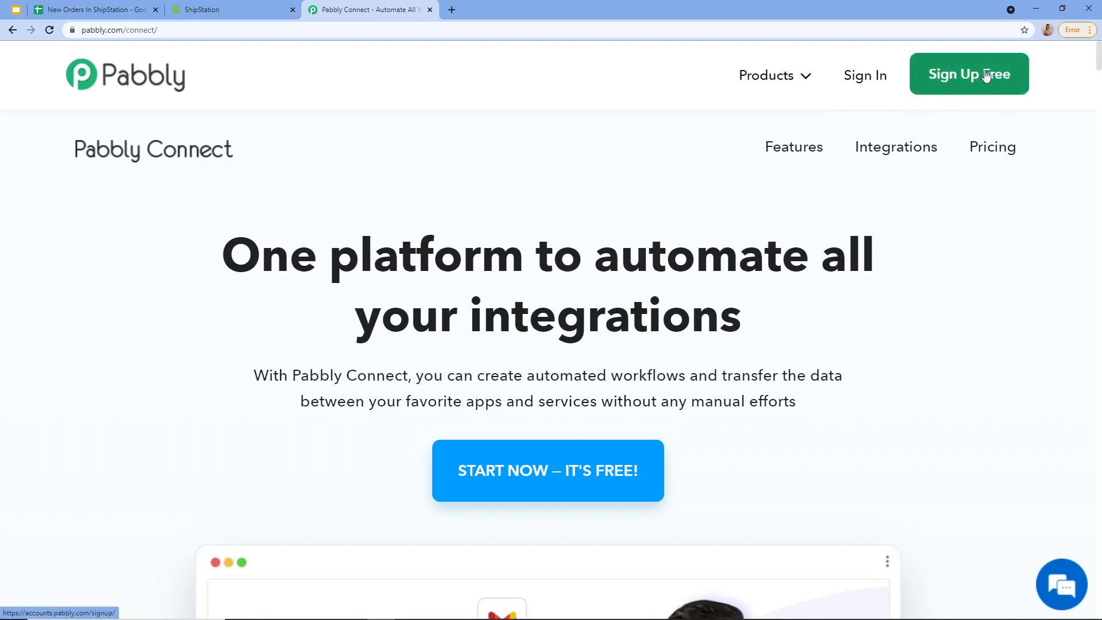
click(862, 85)
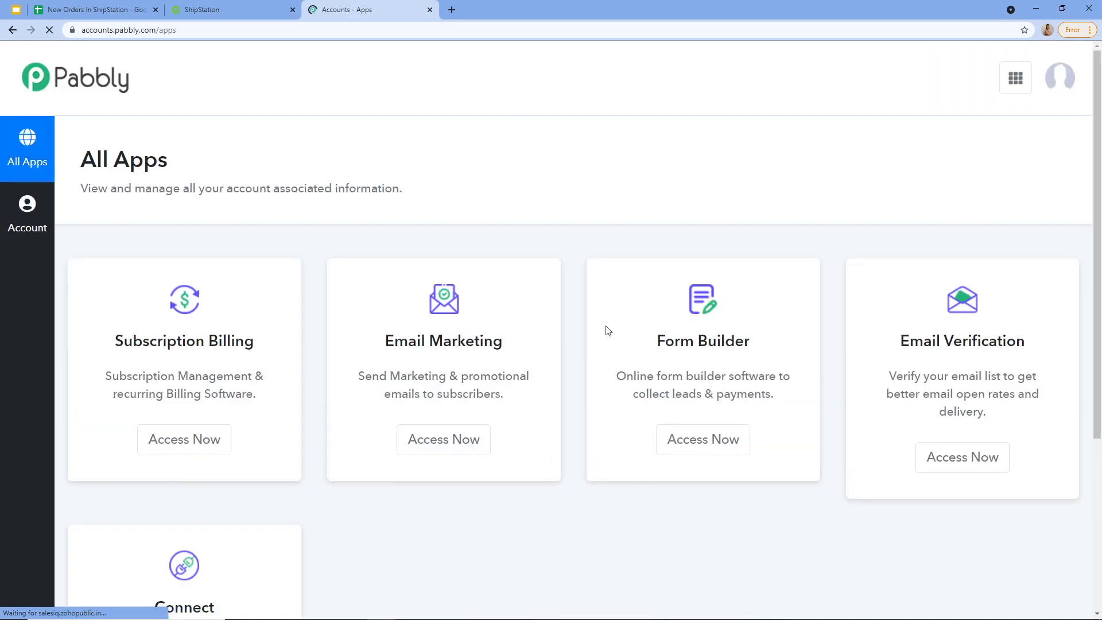
Step: Access the Connect application from the list of all account apps
scroll(436, 390, down, 1)
scroll(430, 404, down, 2)
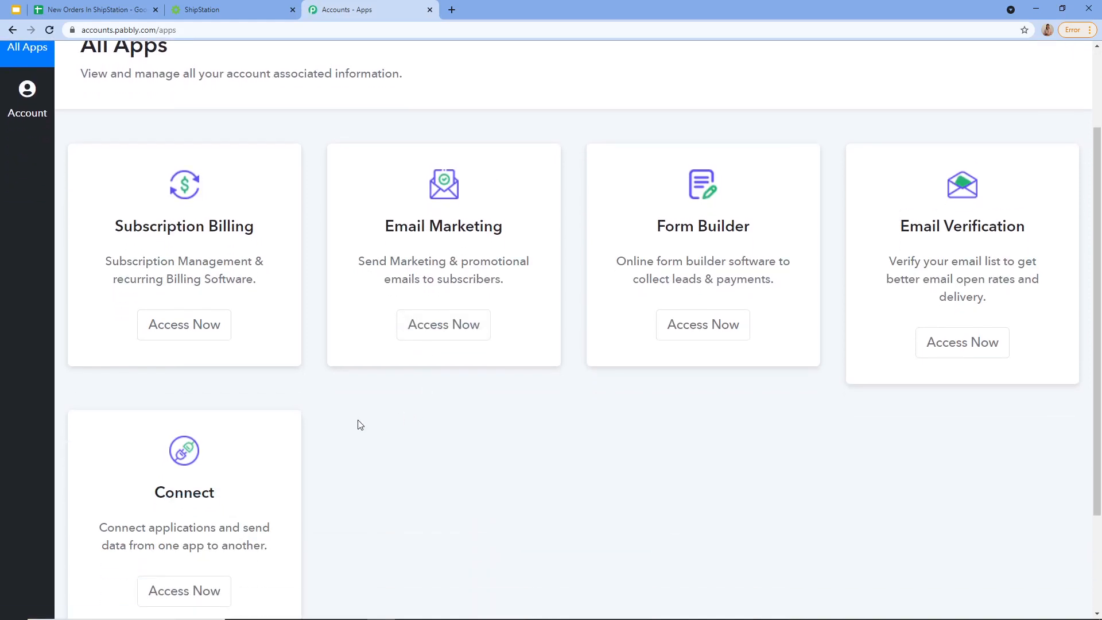
scroll(360, 425, down, 3)
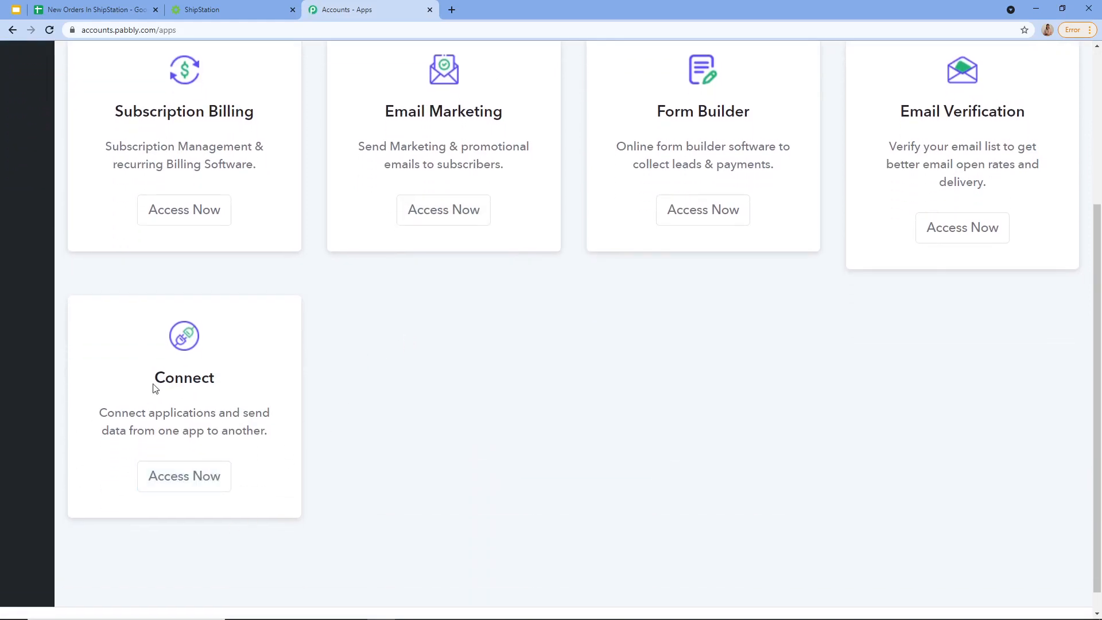
click(195, 474)
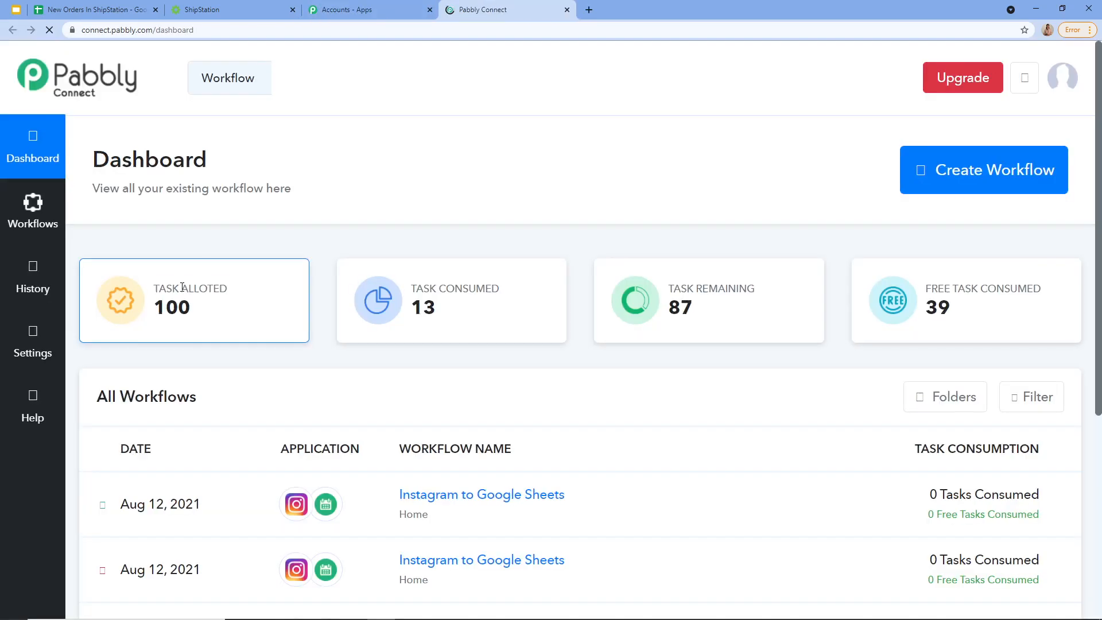
Step: Create a new workflow named "Google to ShipStation"
mouse_move(882, 339)
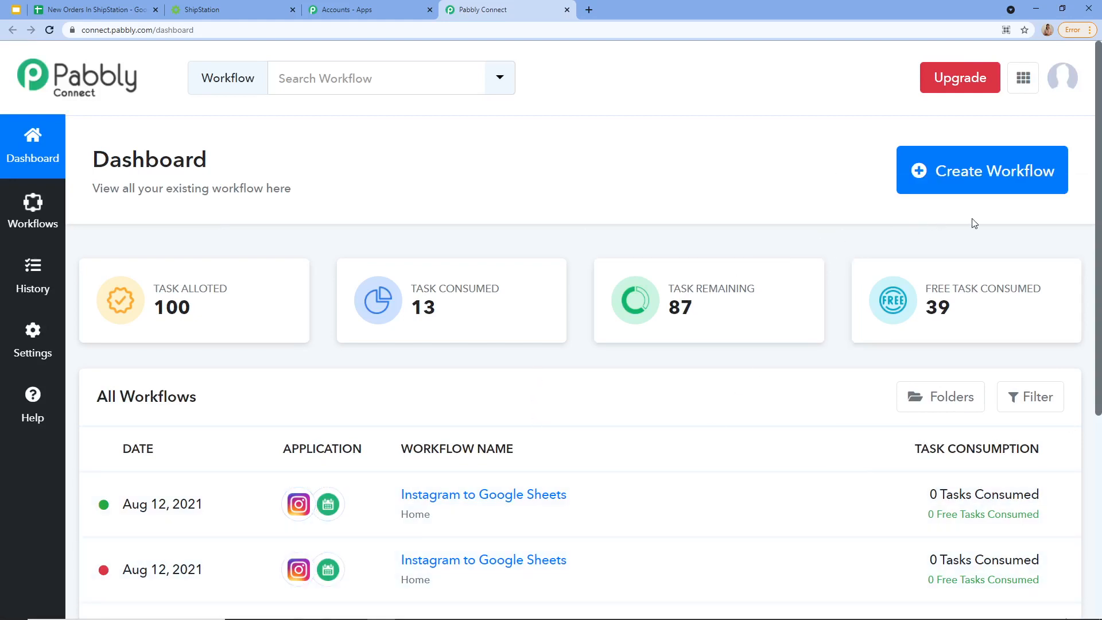
click(948, 191)
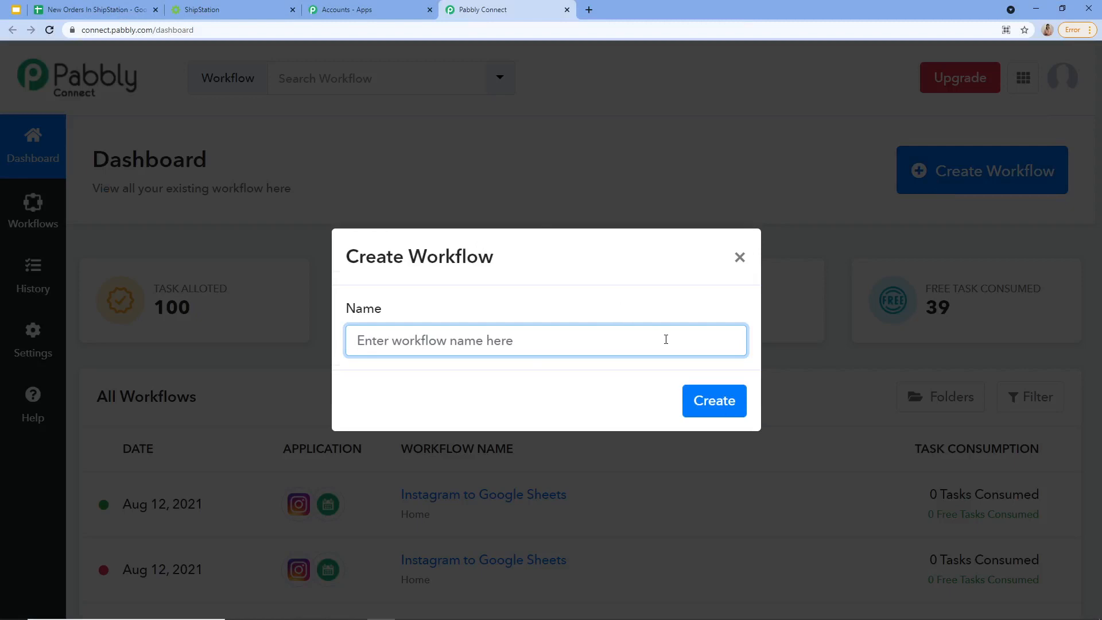
text(G)
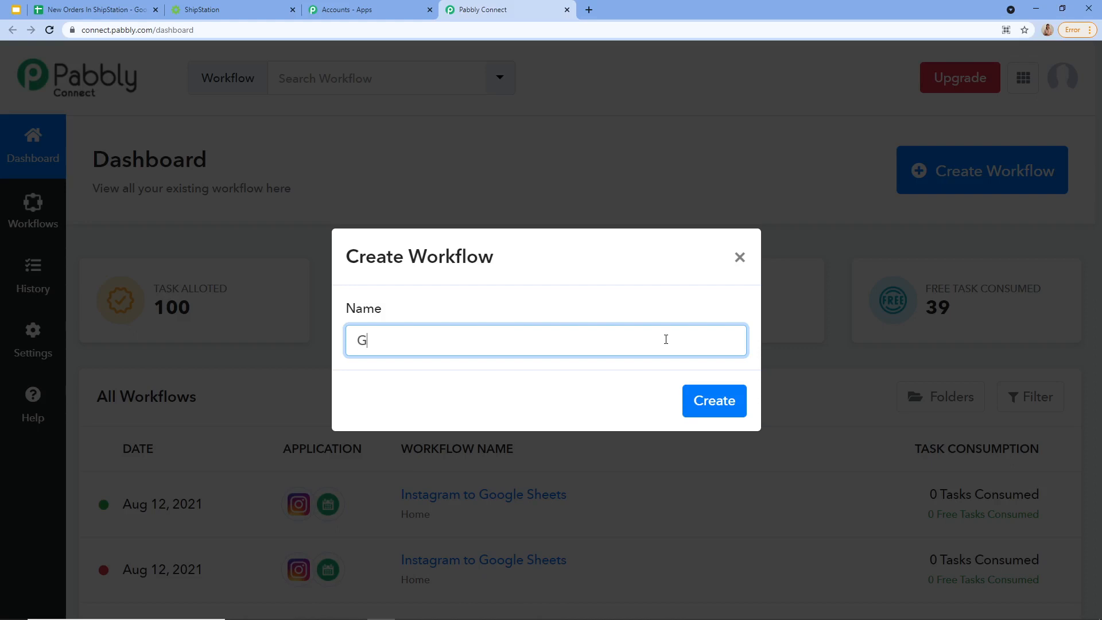
text(ooglr )
text(to ShipStat)
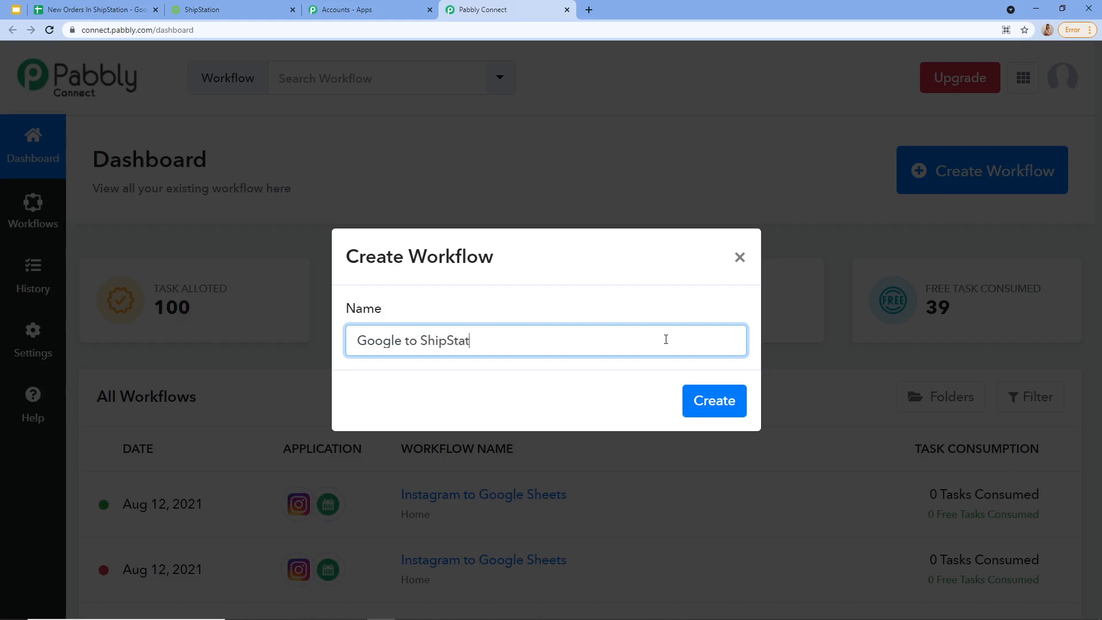
text(ion)
click(726, 412)
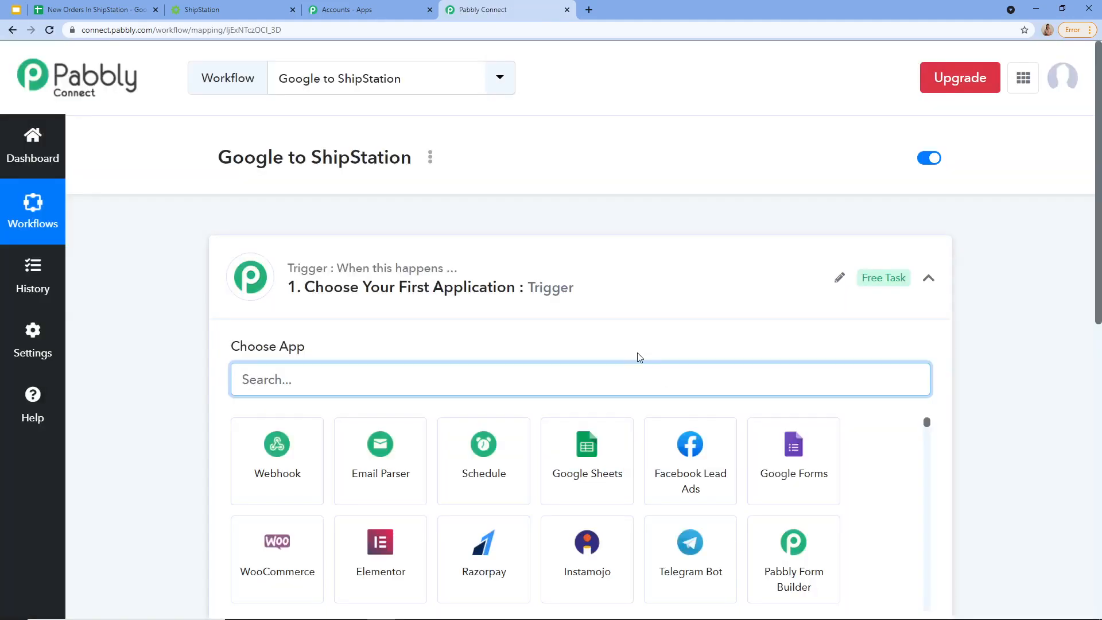
Step: Set the workflow's trigger application to Google Sheets with the trigger event New Spreadsheet Row
click(928, 278)
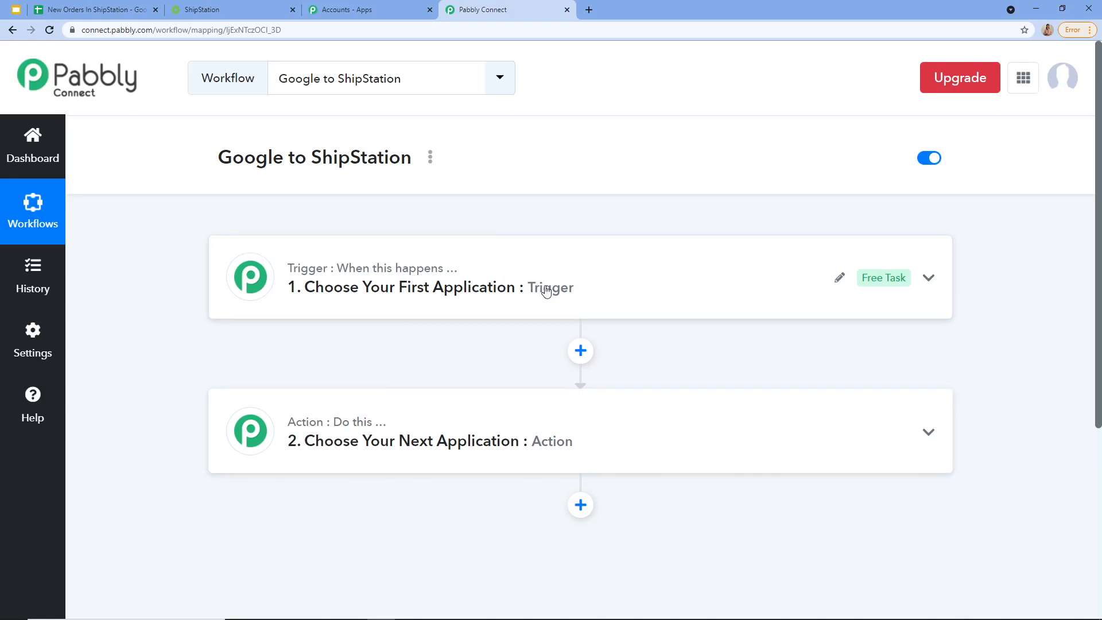
mouse_move(382, 433)
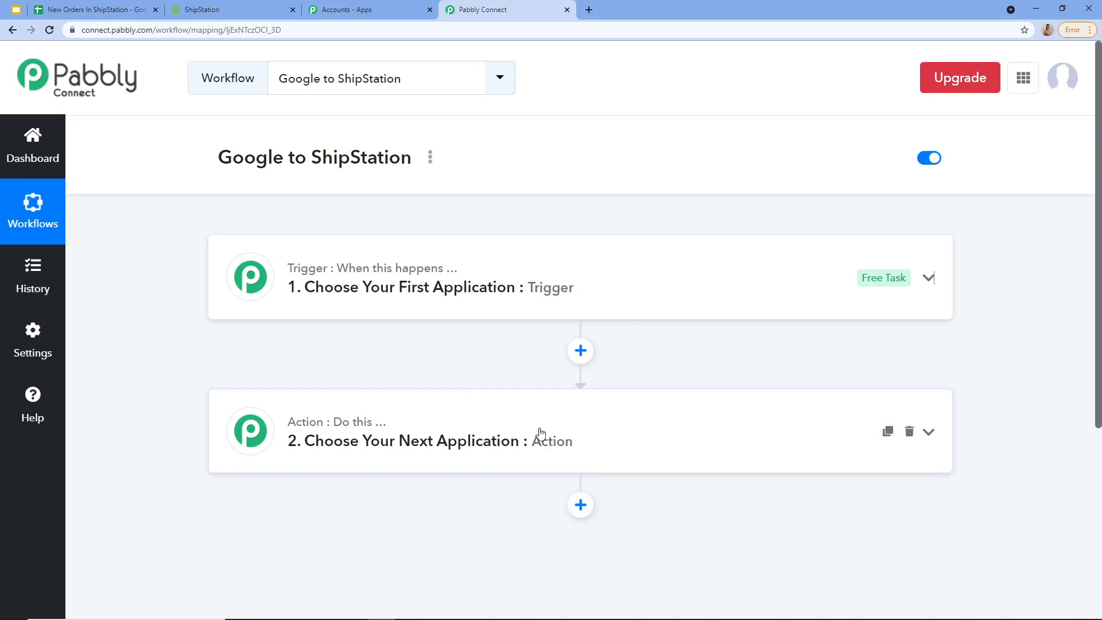
scroll(505, 321, down, 2)
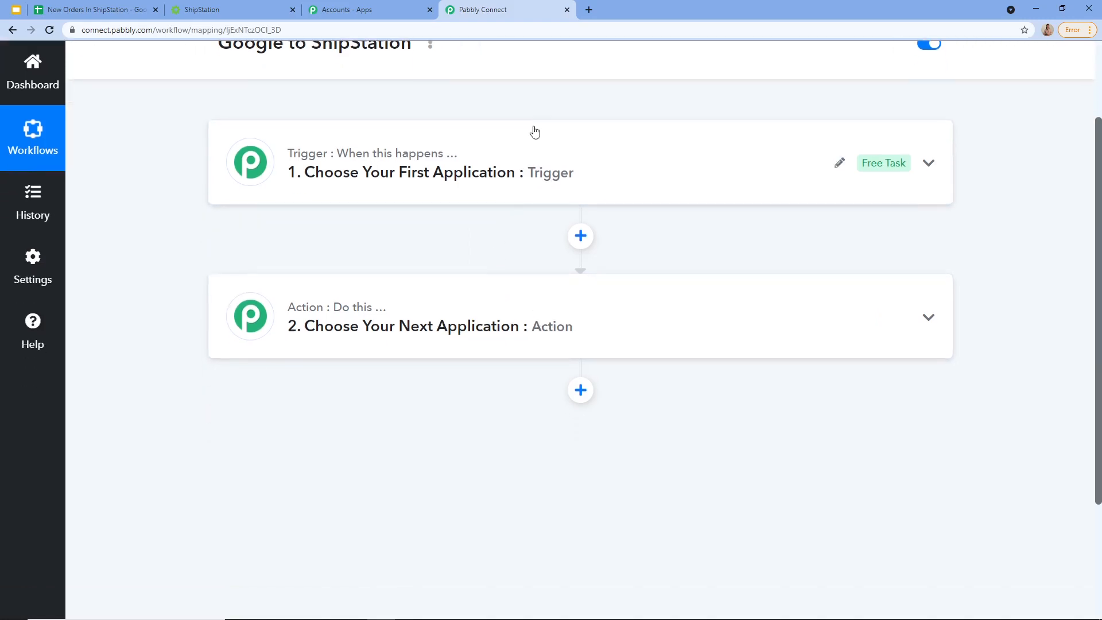
click(538, 175)
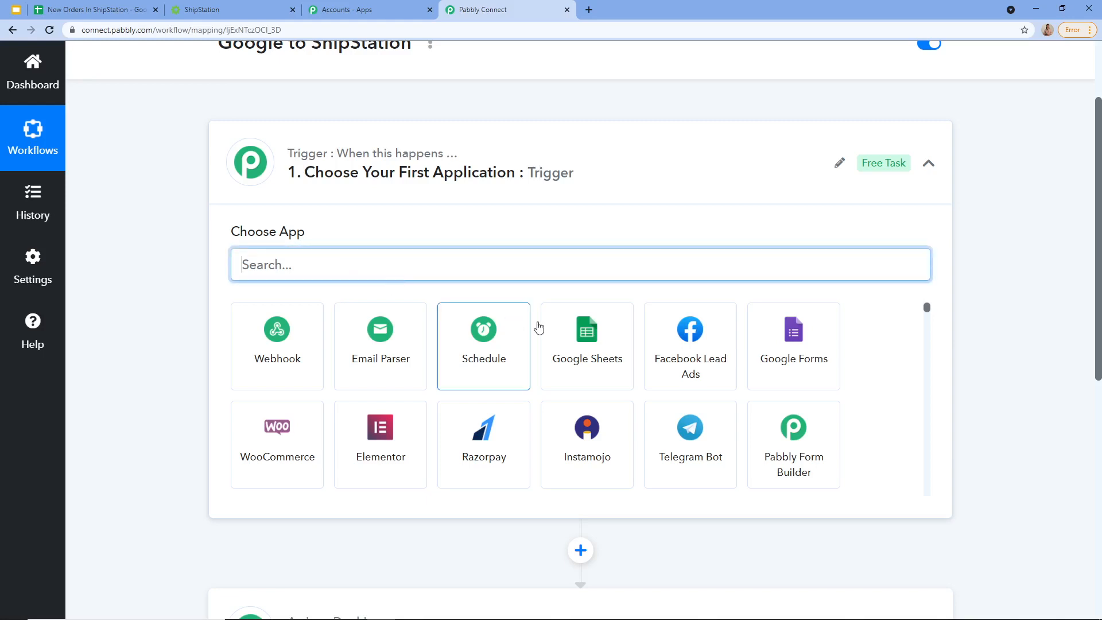
click(585, 352)
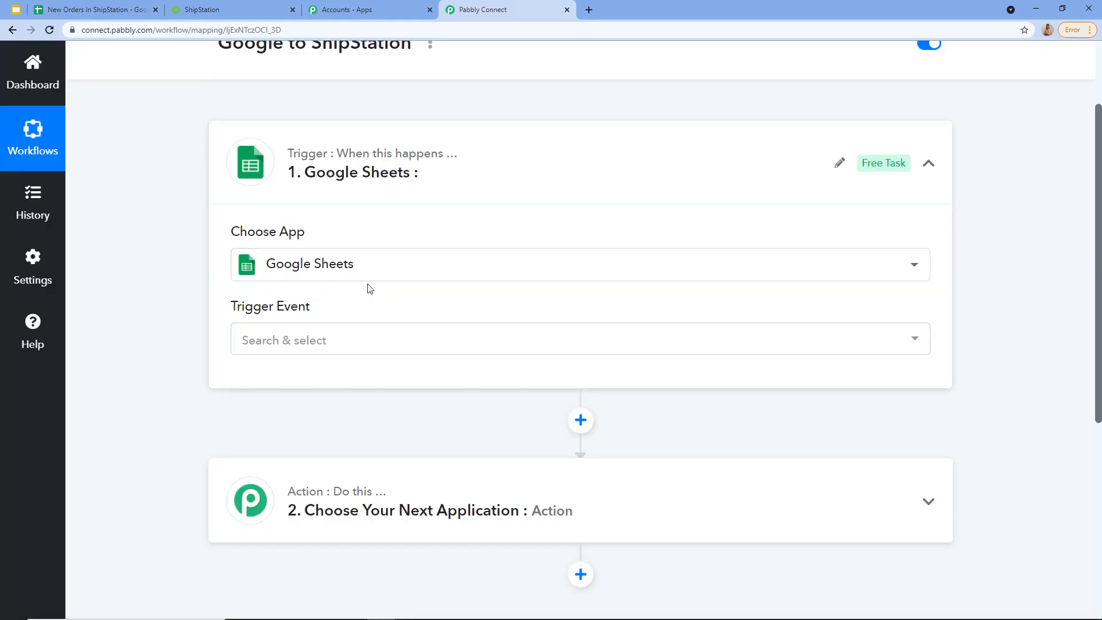
click(321, 340)
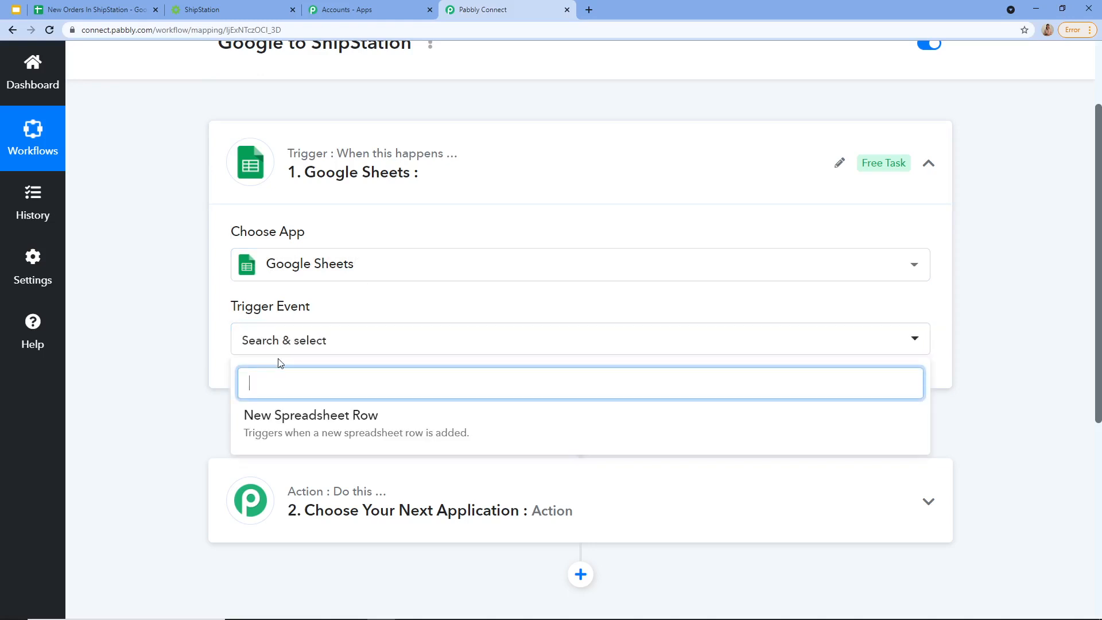
click(253, 428)
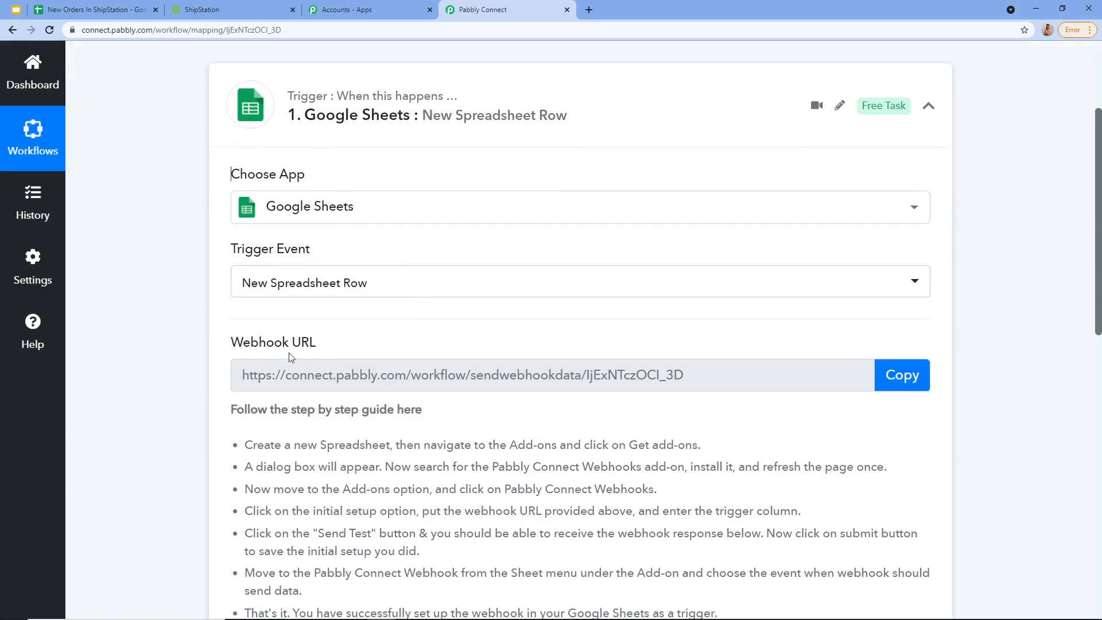
Step: Review the trigger's webhook setup guide, then switch to Google Sheets and open the ShipStation Customers spreadsheet
scroll(321, 347, down, 1)
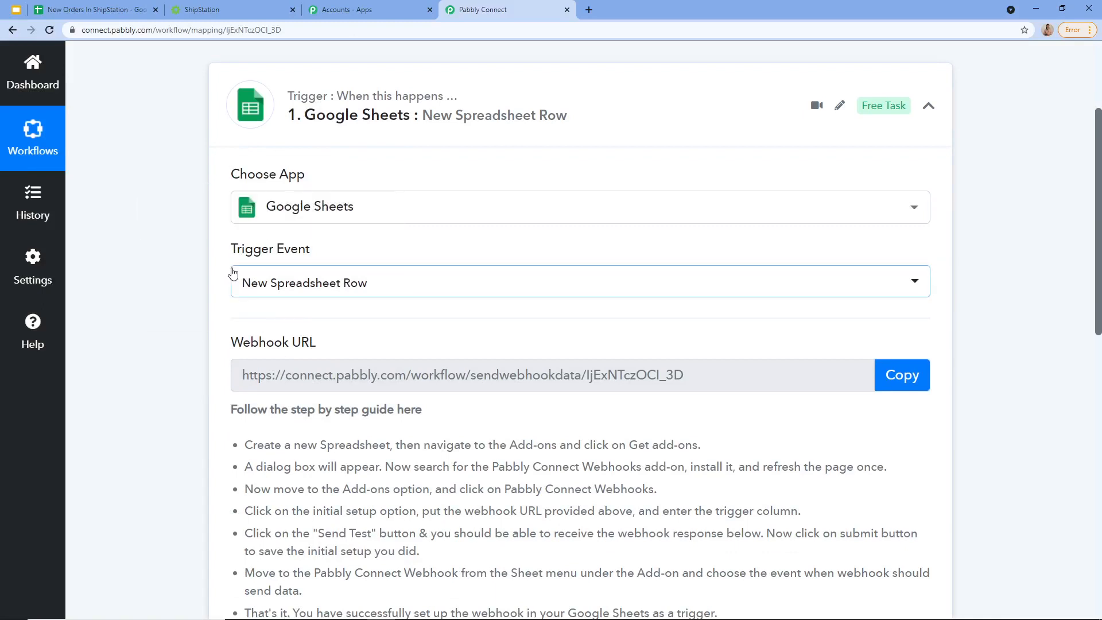
scroll(233, 272, down, 1)
scroll(232, 272, down, 1)
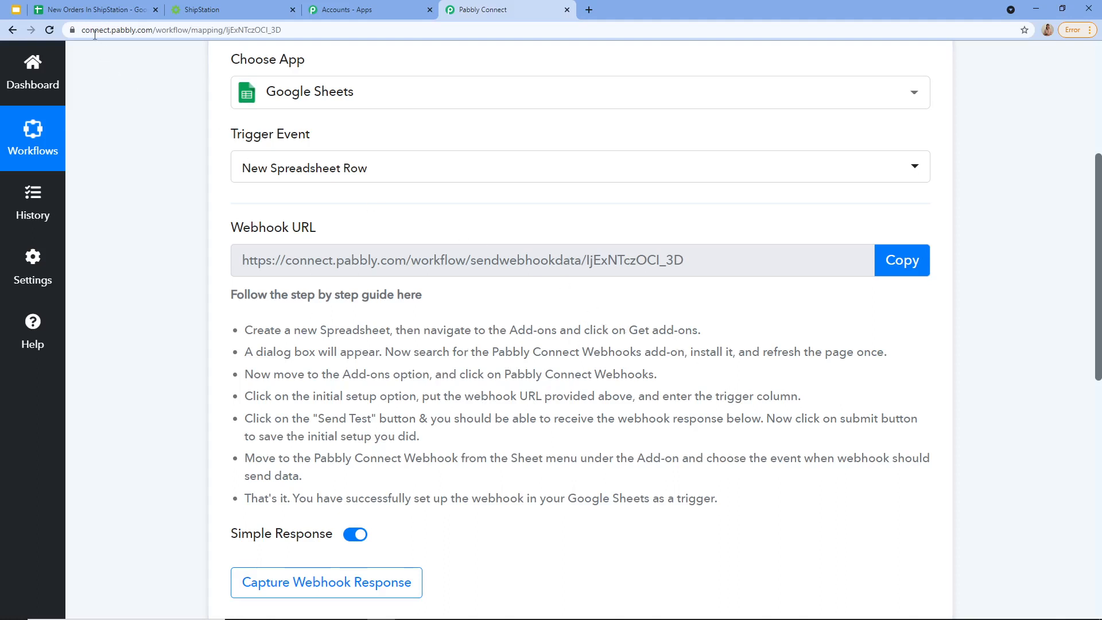
click(92, 10)
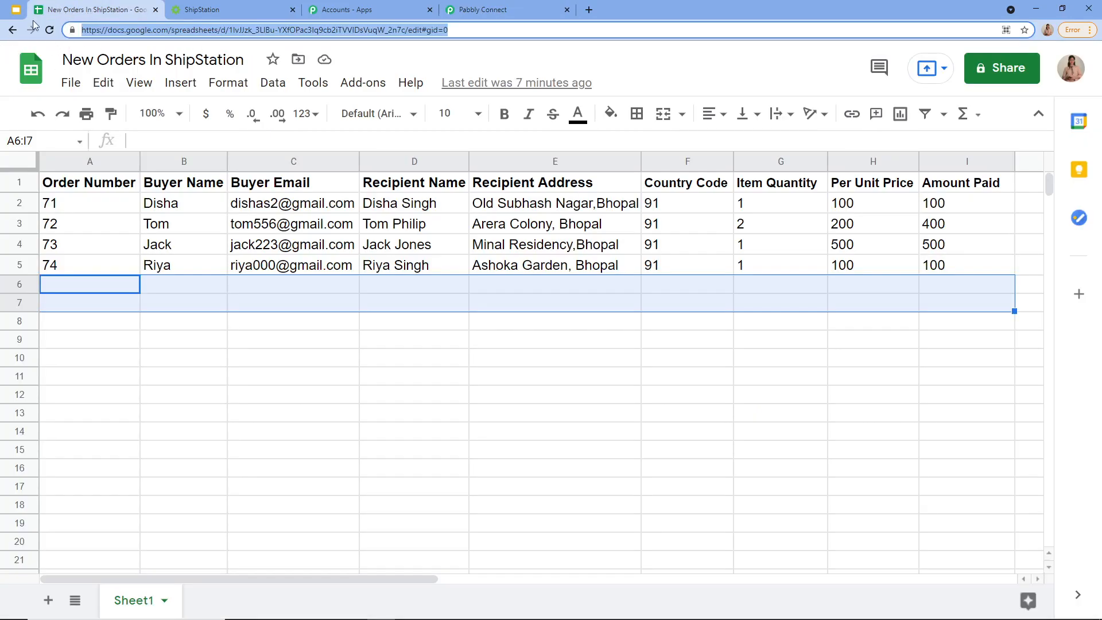
click(11, 31)
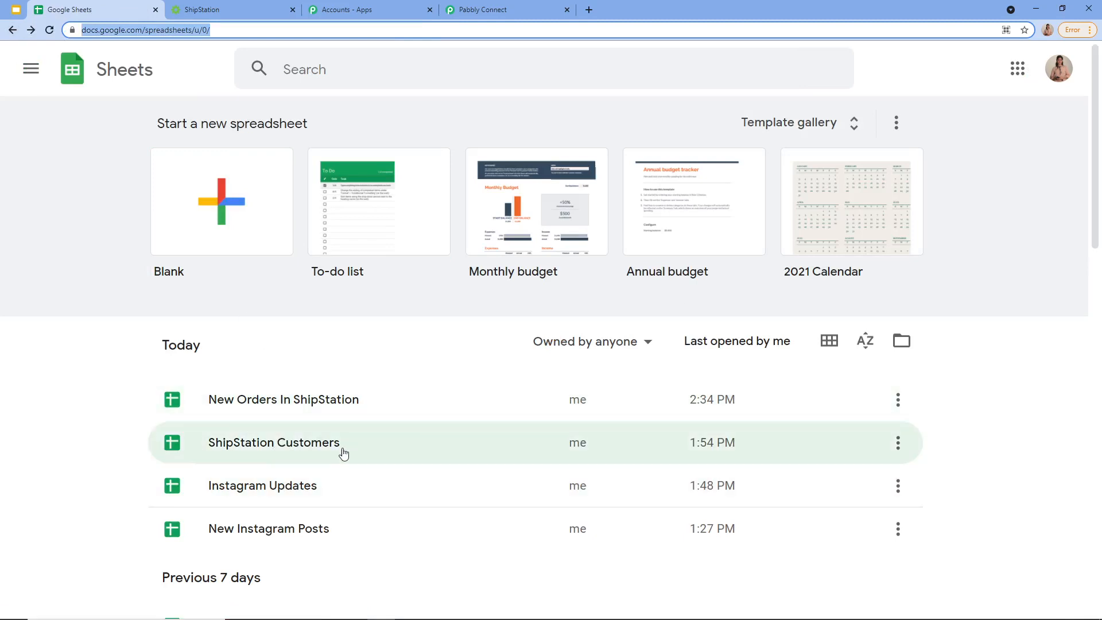
click(271, 441)
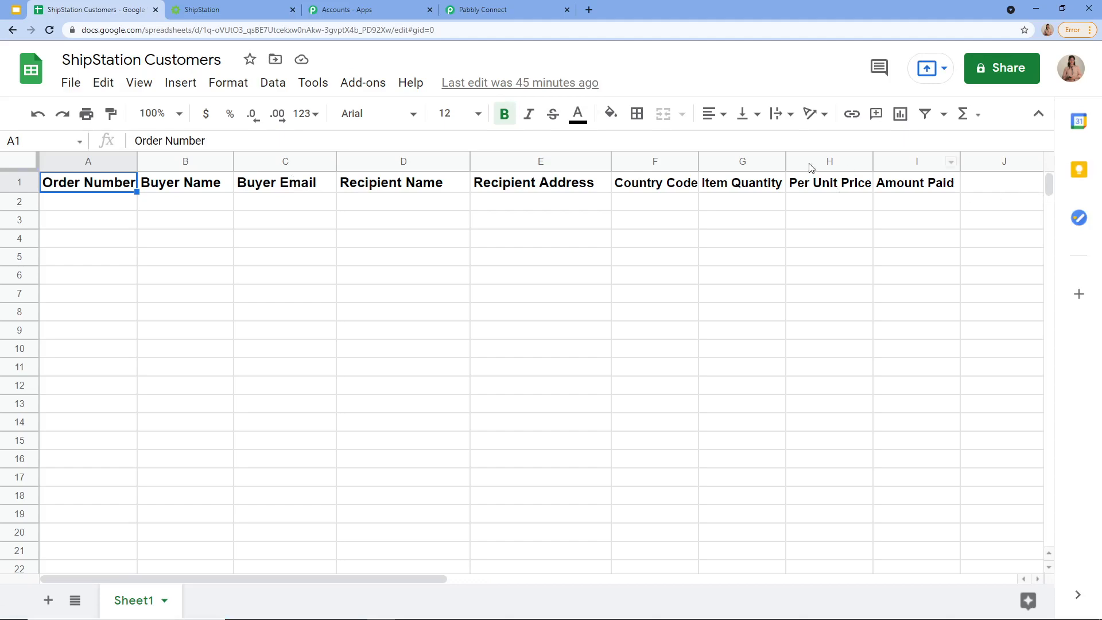
Step: Fill row 2 with a sample order: buyer and recipient details, country code 91, quantity 1, unit price 100, amount 100; widen the Buyer Email column
click(463, 10)
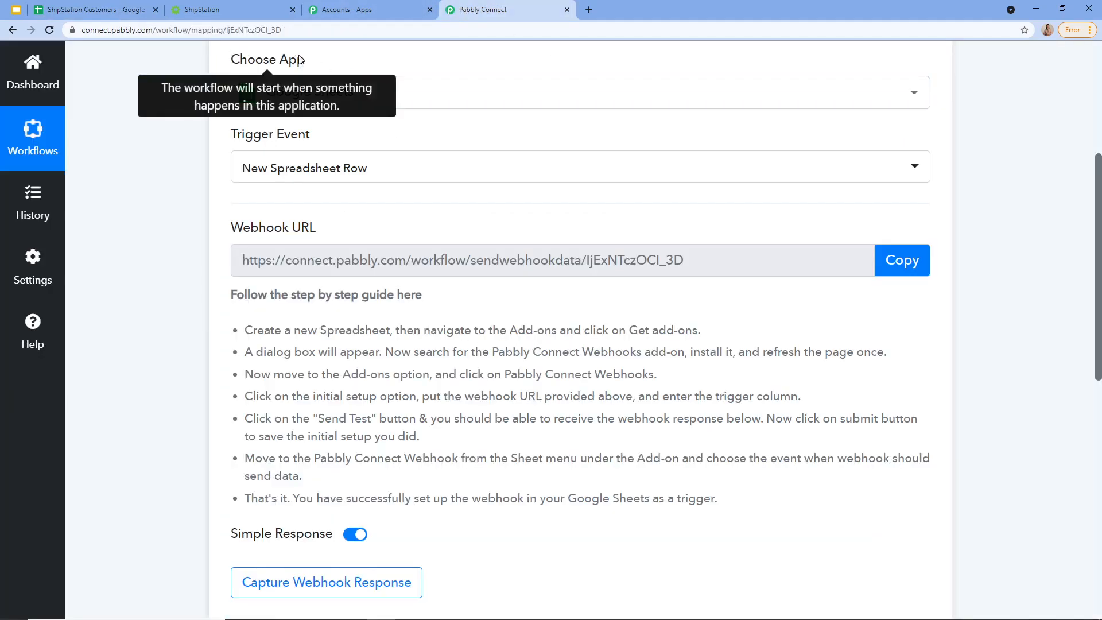
click(122, 7)
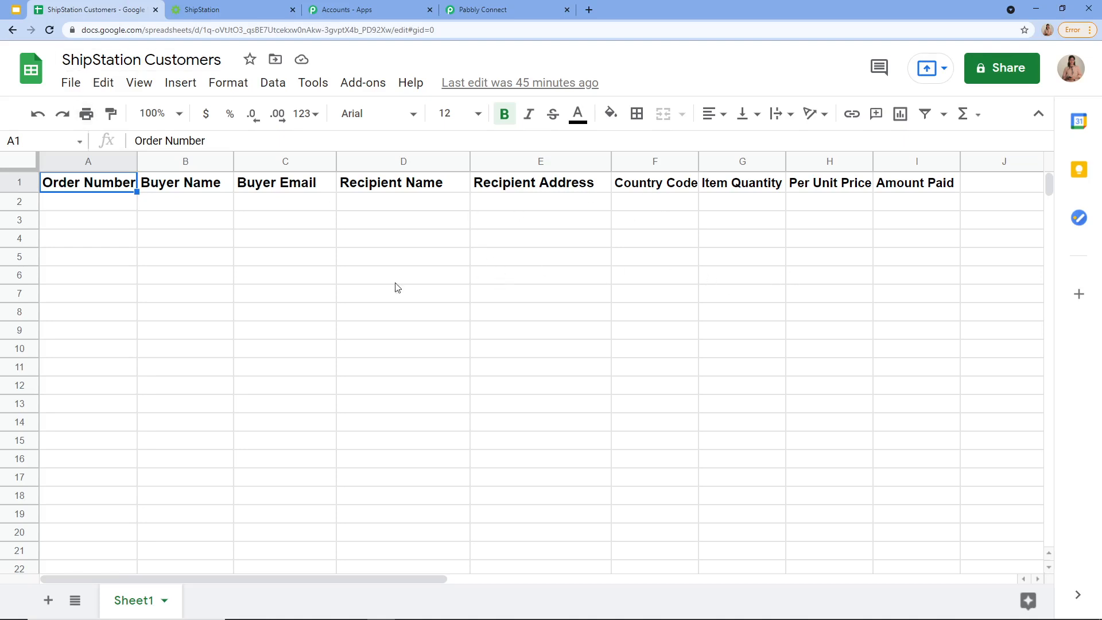
click(115, 202)
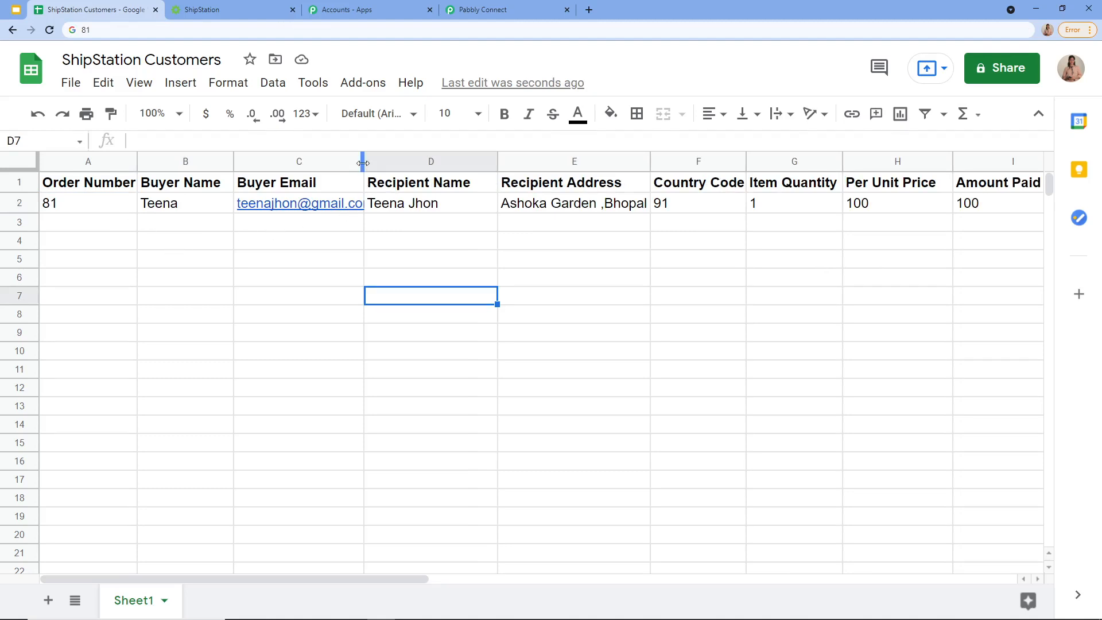
drag(364, 166, 376, 165)
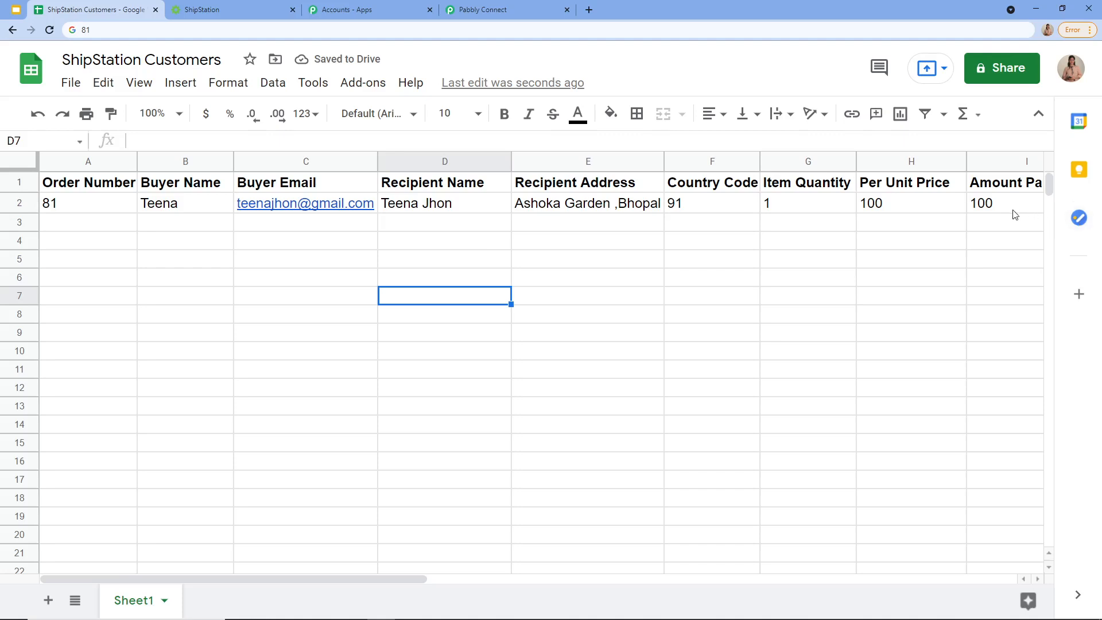
Step: Look up the Pabbly Connect Webhooks add-on in the Google Workspace Marketplace, then close the marketplace
click(482, 9)
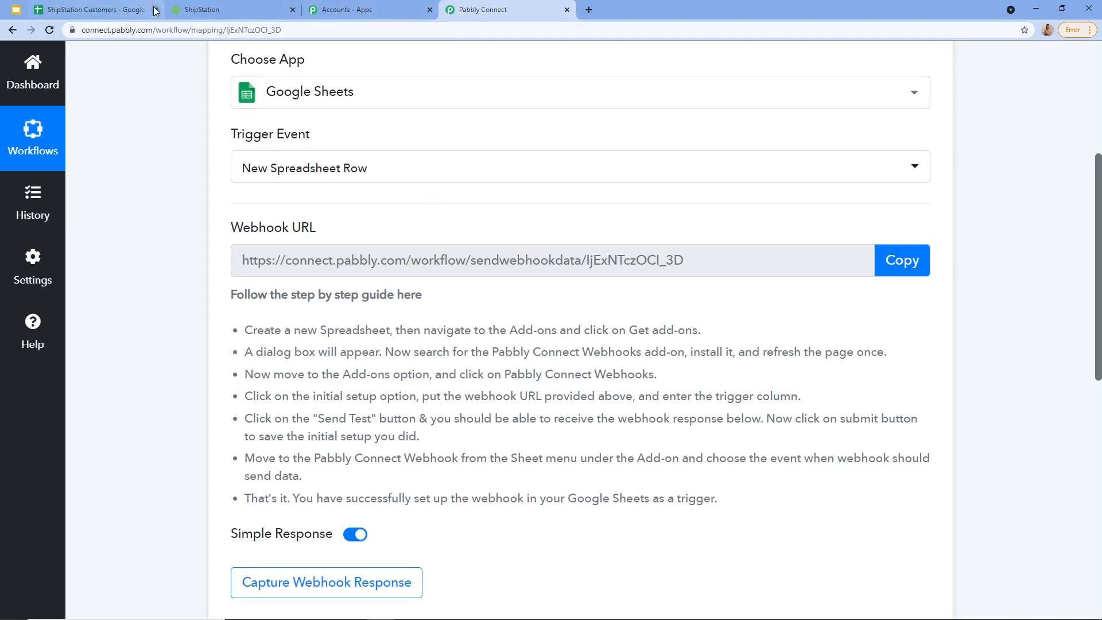
click(115, 9)
click(362, 85)
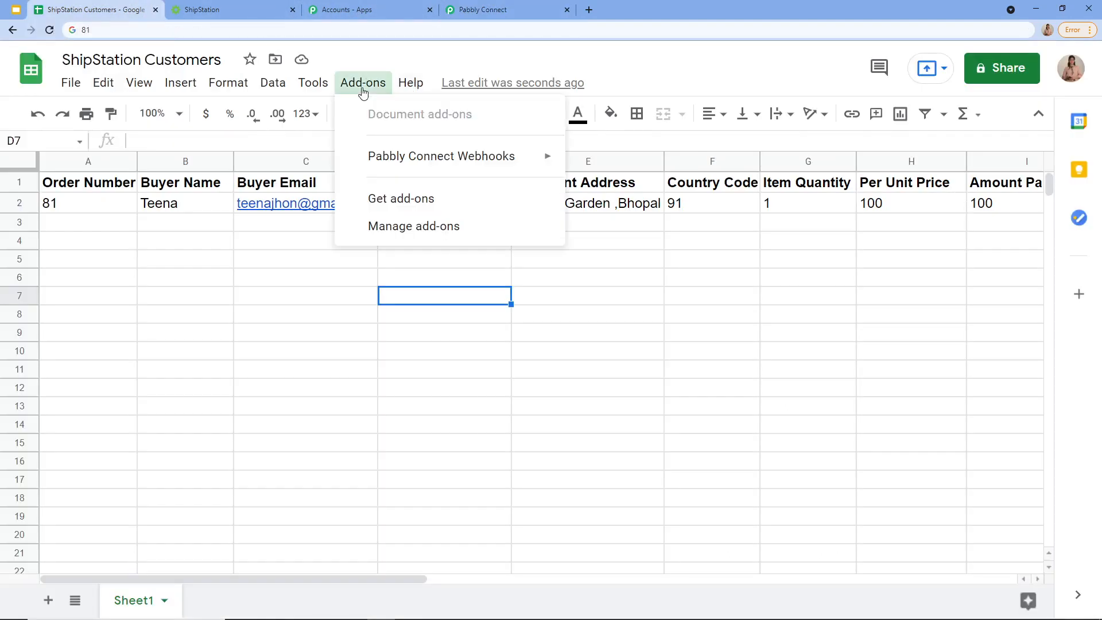
click(412, 203)
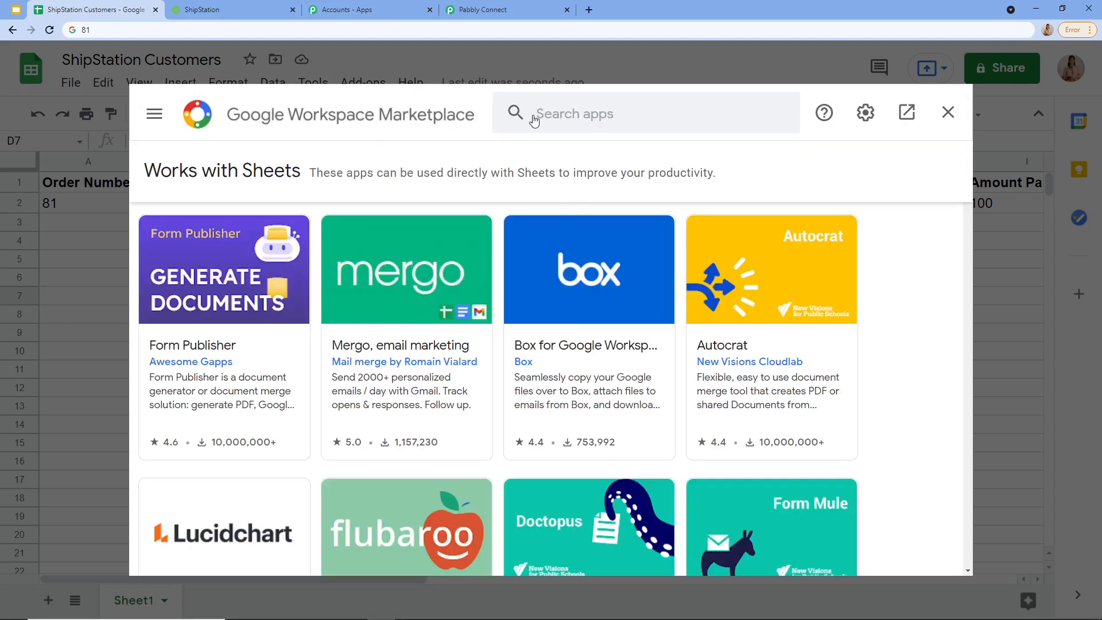
click(555, 112)
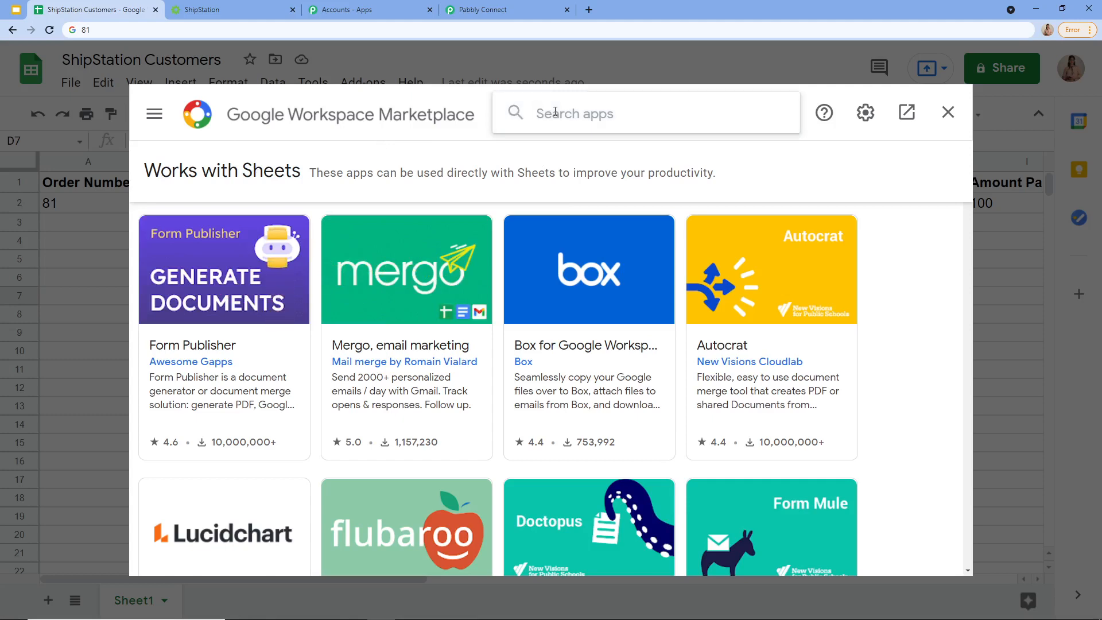
text(pabb)
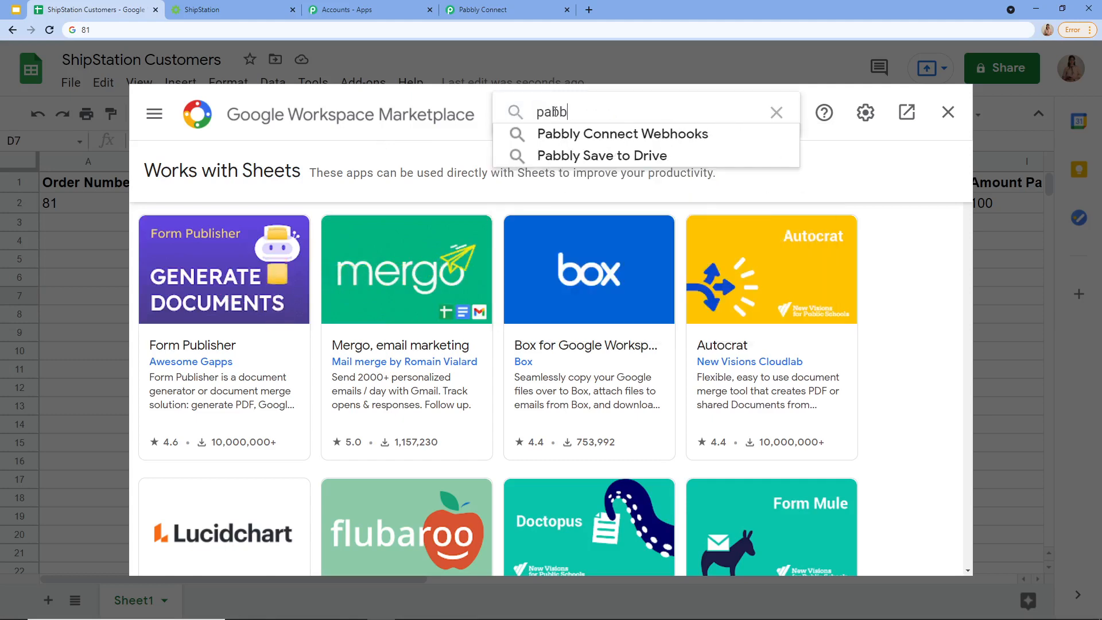
click(562, 132)
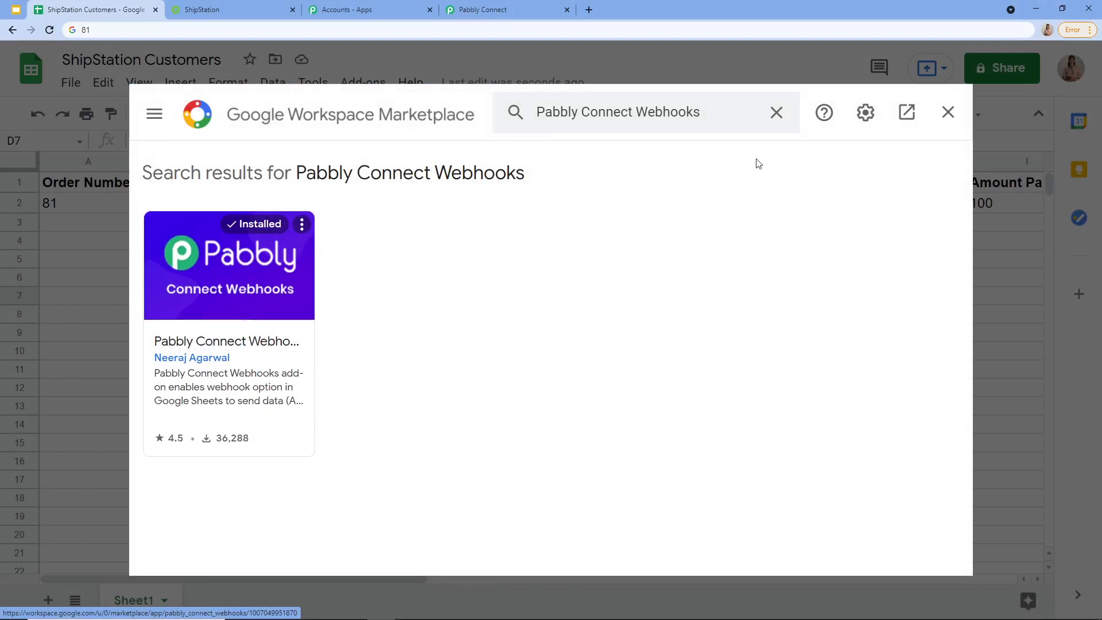
click(949, 113)
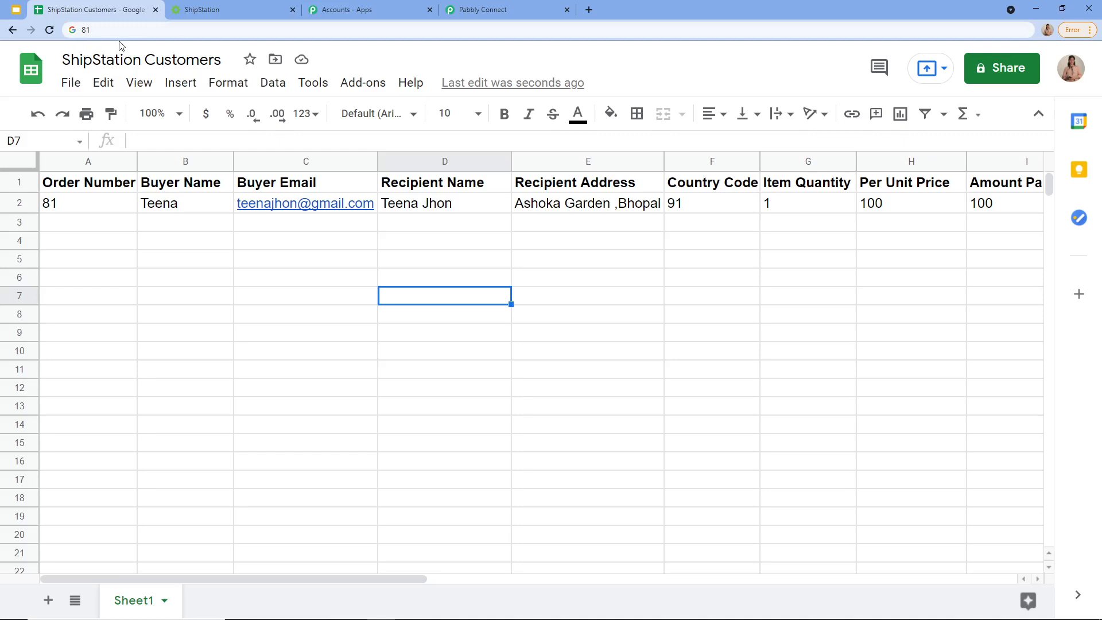
Step: Reload the ShipStation Customers spreadsheet and open the Initial Setup of the Pabbly Connect Webhooks add-on
click(50, 32)
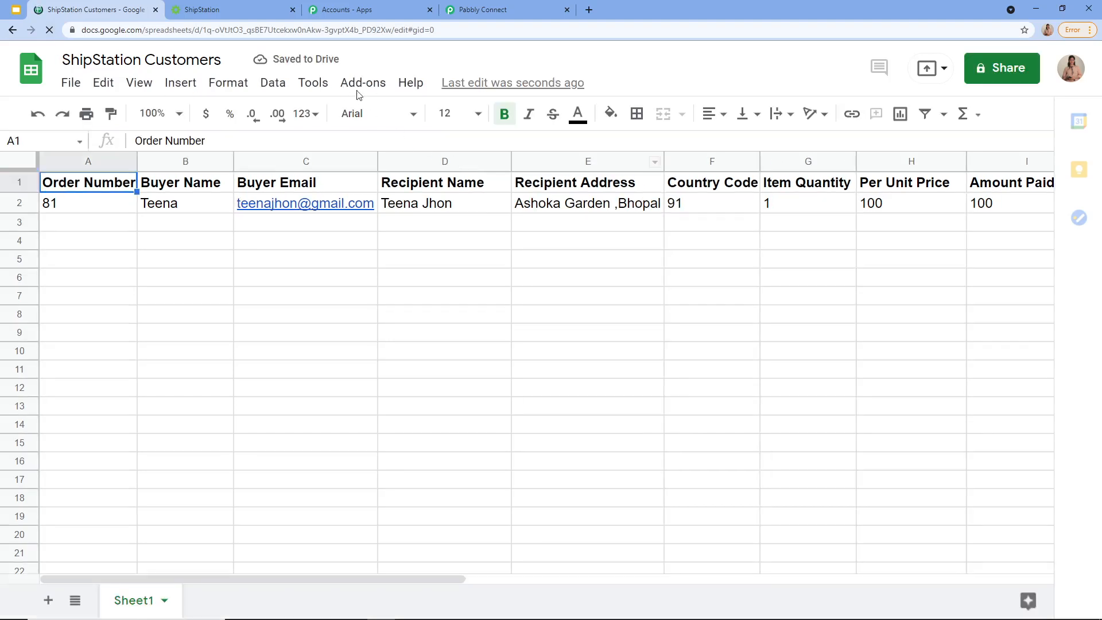
click(361, 90)
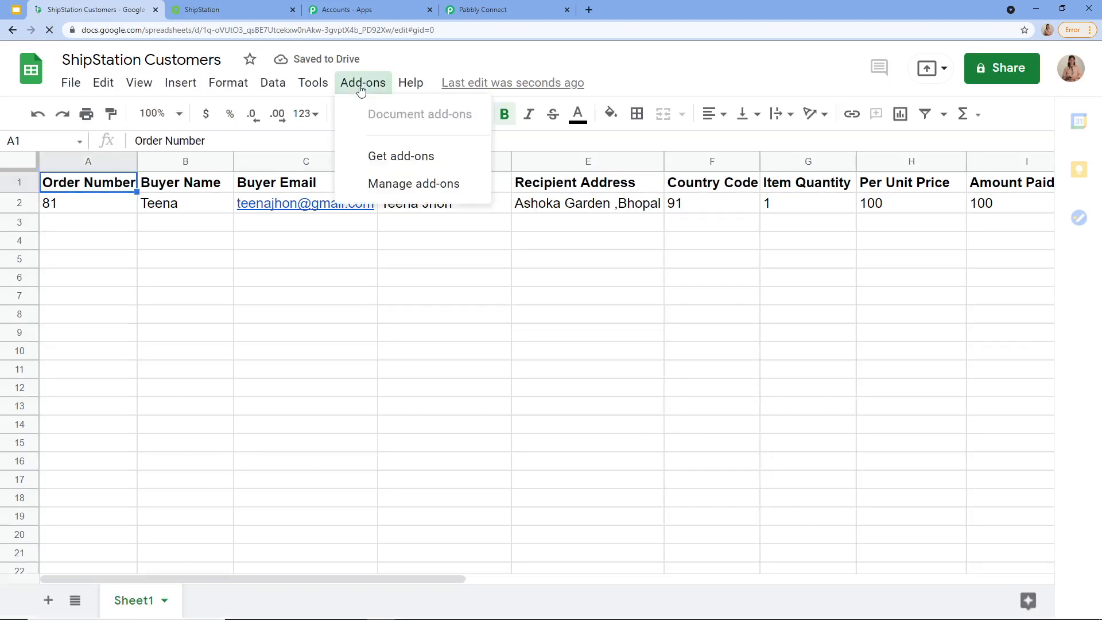
click(365, 92)
click(365, 92)
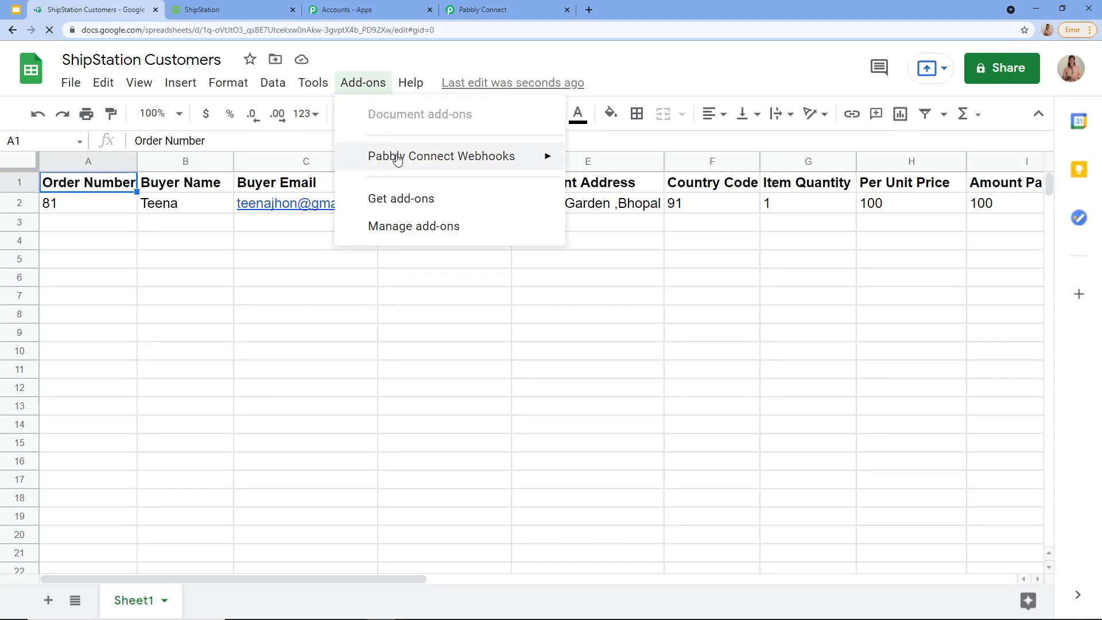
mouse_move(471, 156)
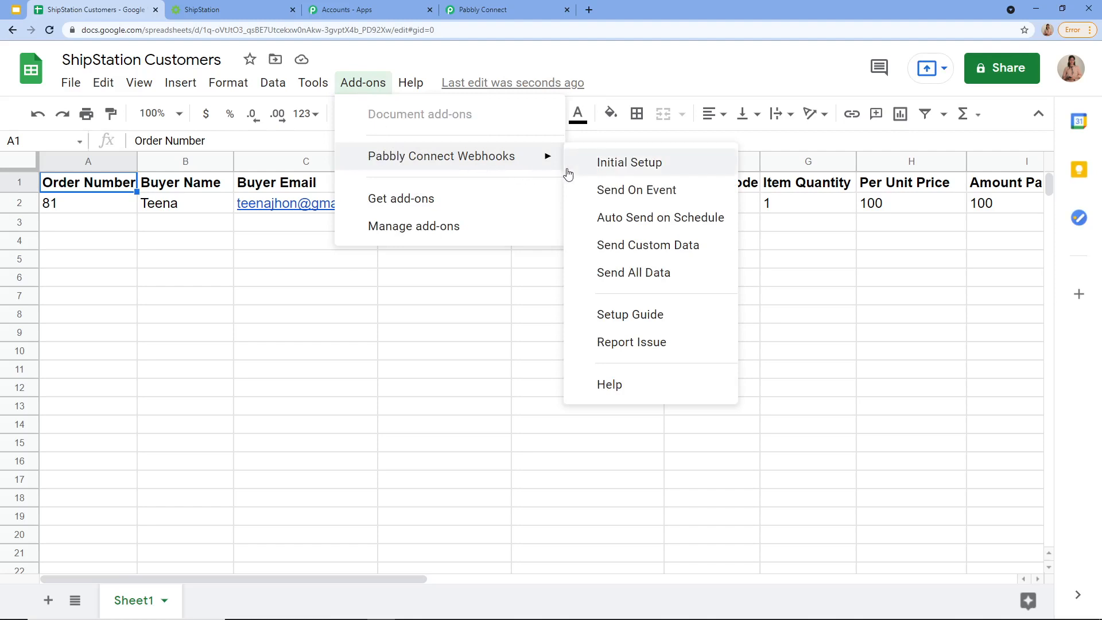
click(632, 166)
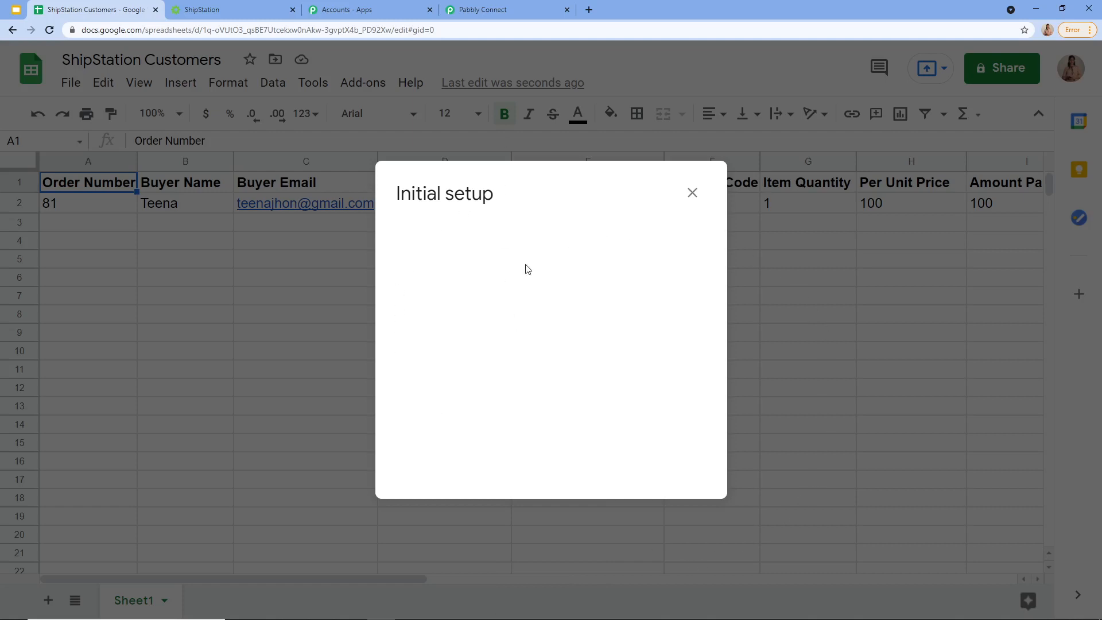
Step: Set the trigger column to I in the webhook's initial setup
key(ctrl+l)
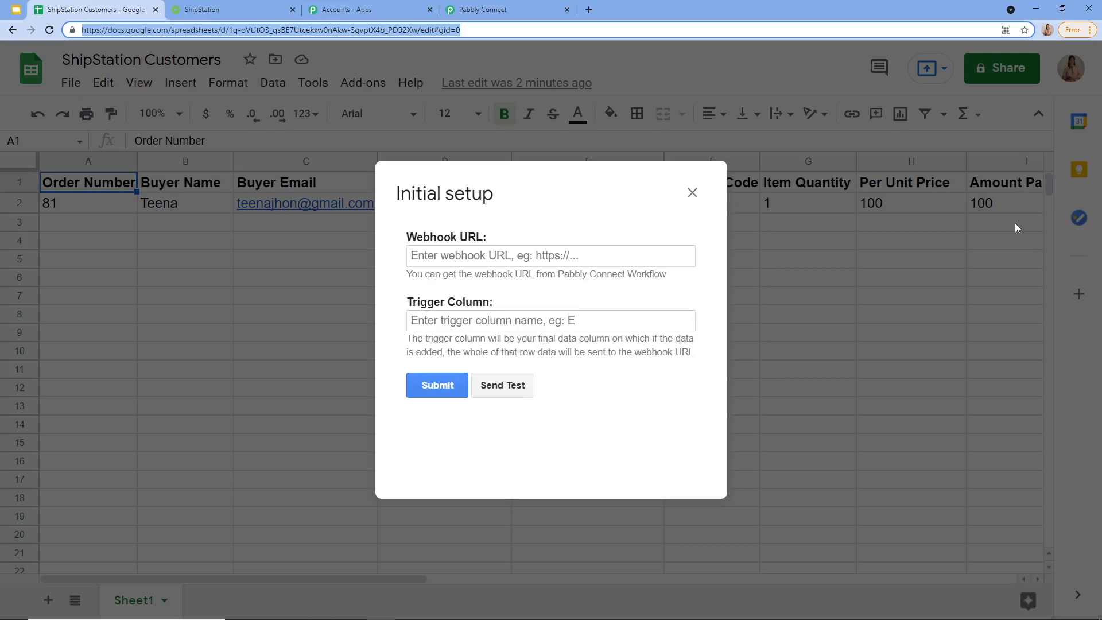
click(588, 327)
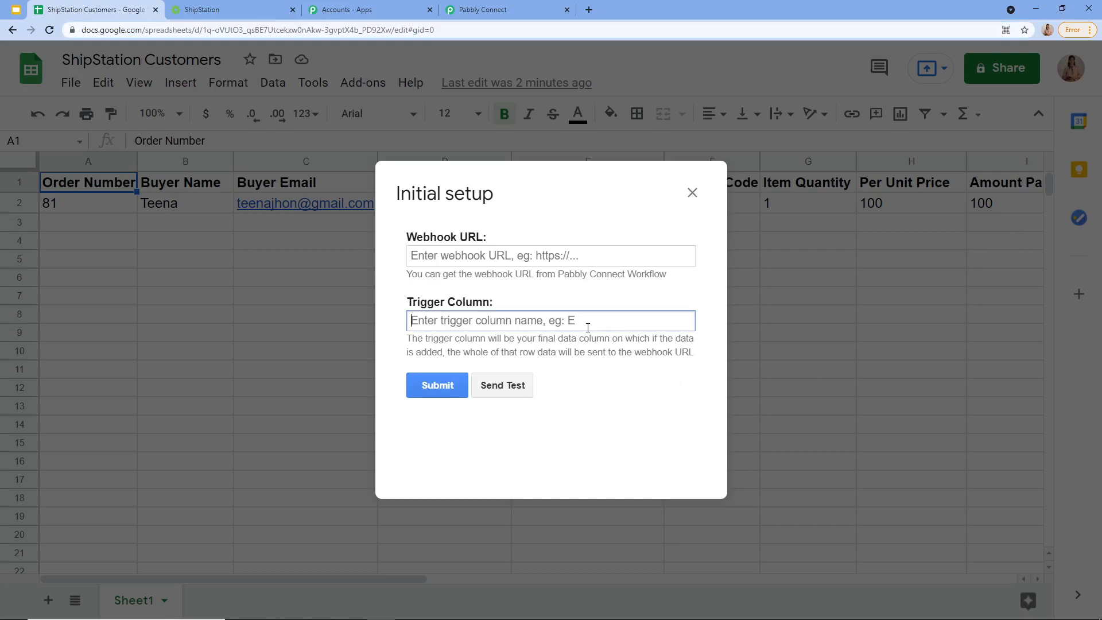
text(I)
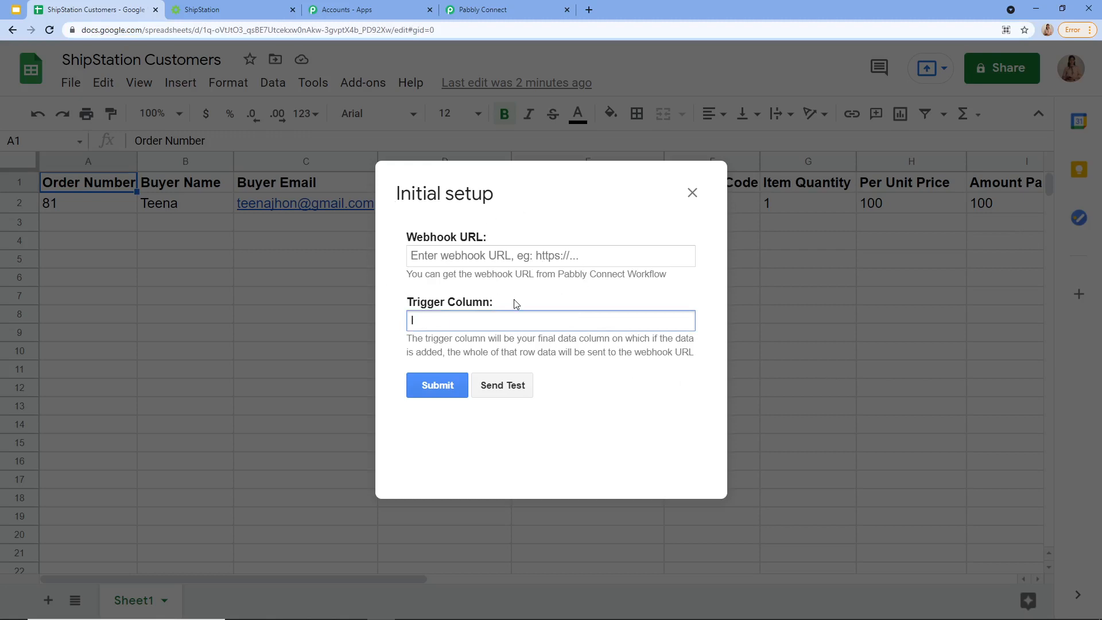
Step: Copy the webhook URL from the Pabbly Connect workflow into the add-on's Webhook URL field in Google Sheets and send a test
click(479, 4)
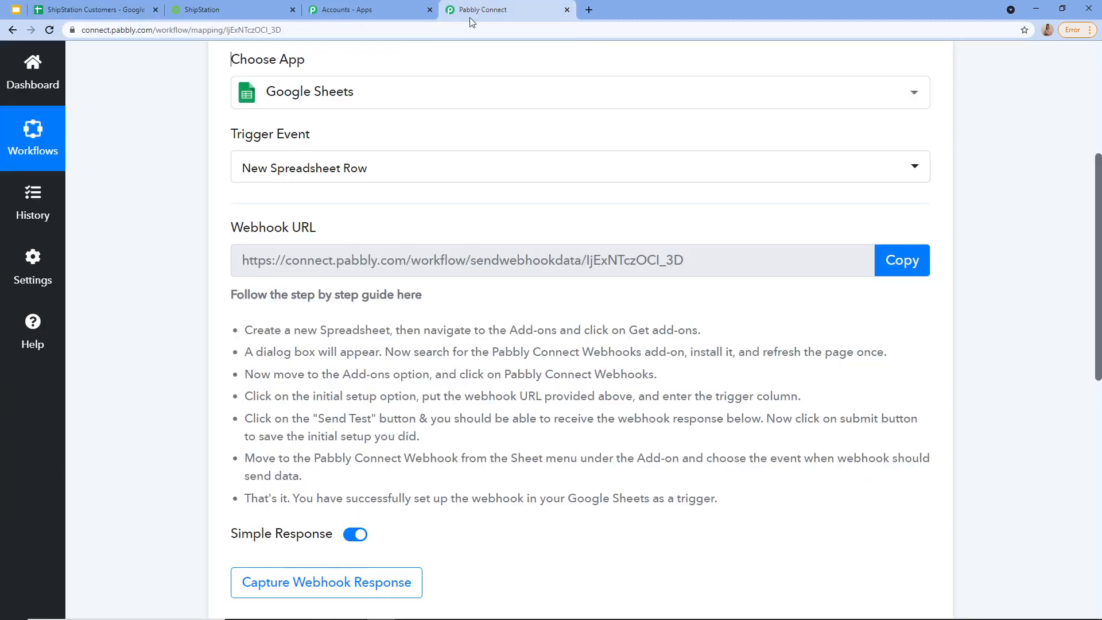
click(880, 274)
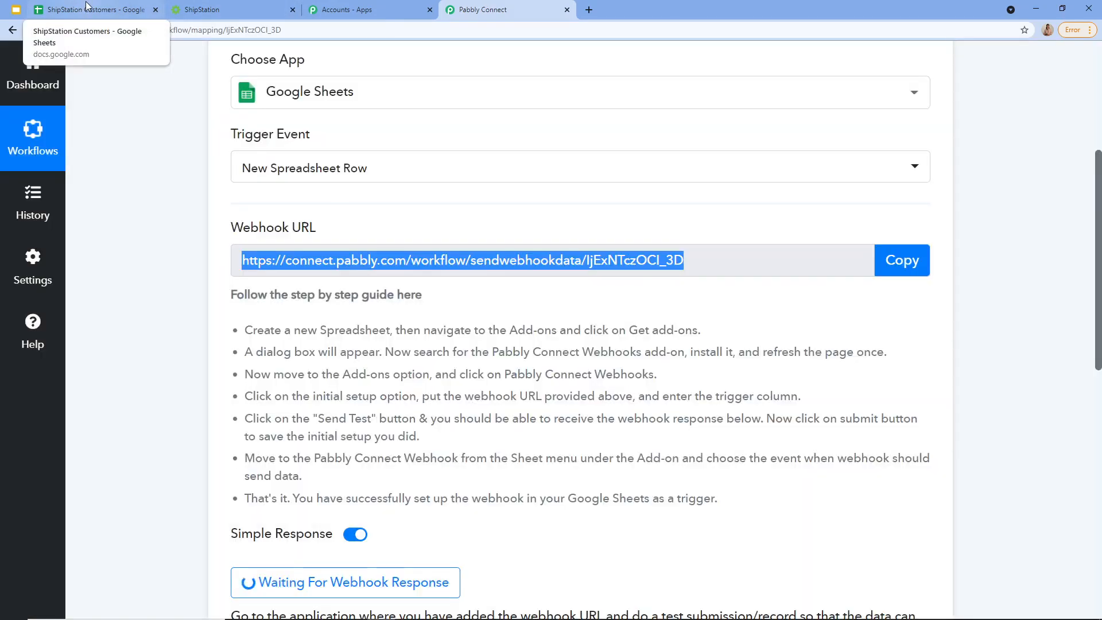
click(86, 7)
click(454, 256)
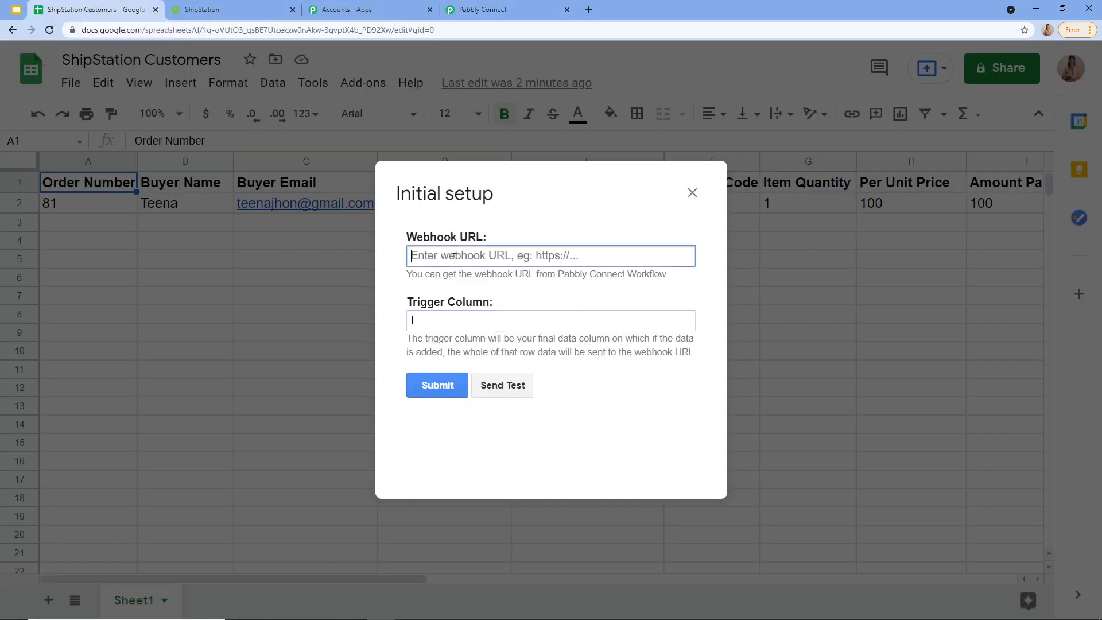
right_click(454, 257)
click(497, 347)
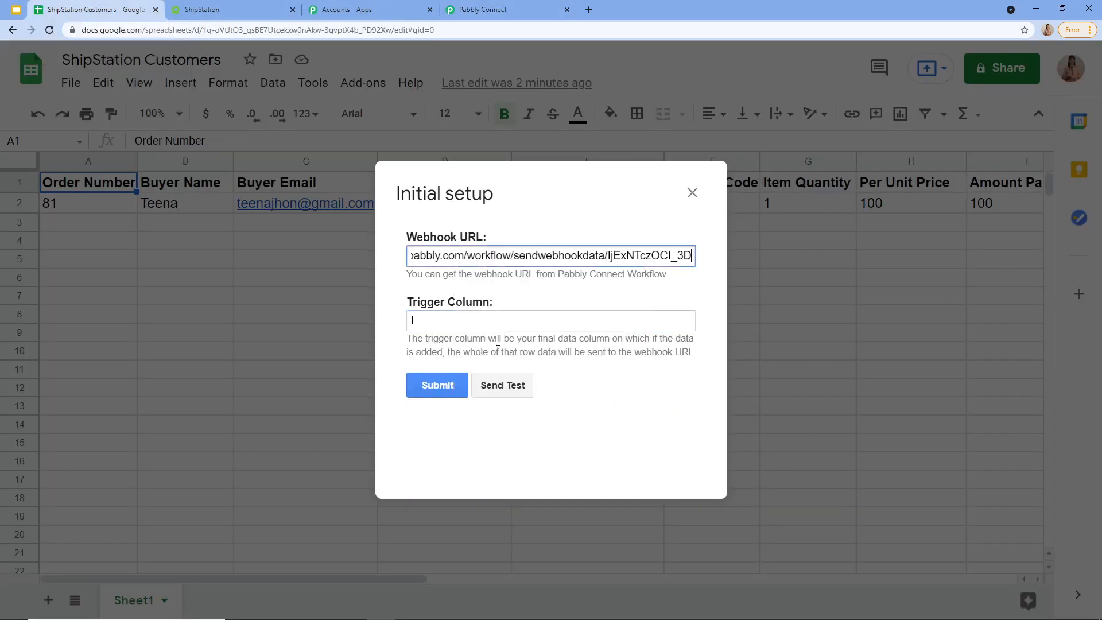
click(501, 395)
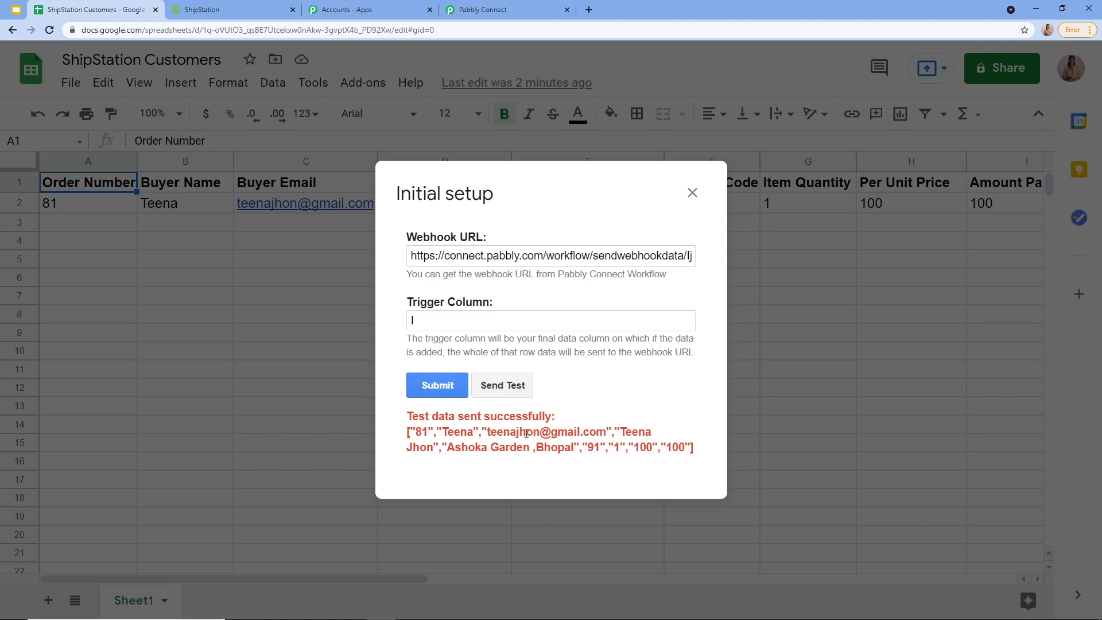
Step: Switch to Pabbly Connect and compare the trigger's received response with the sample order in the spreadsheet
click(489, 10)
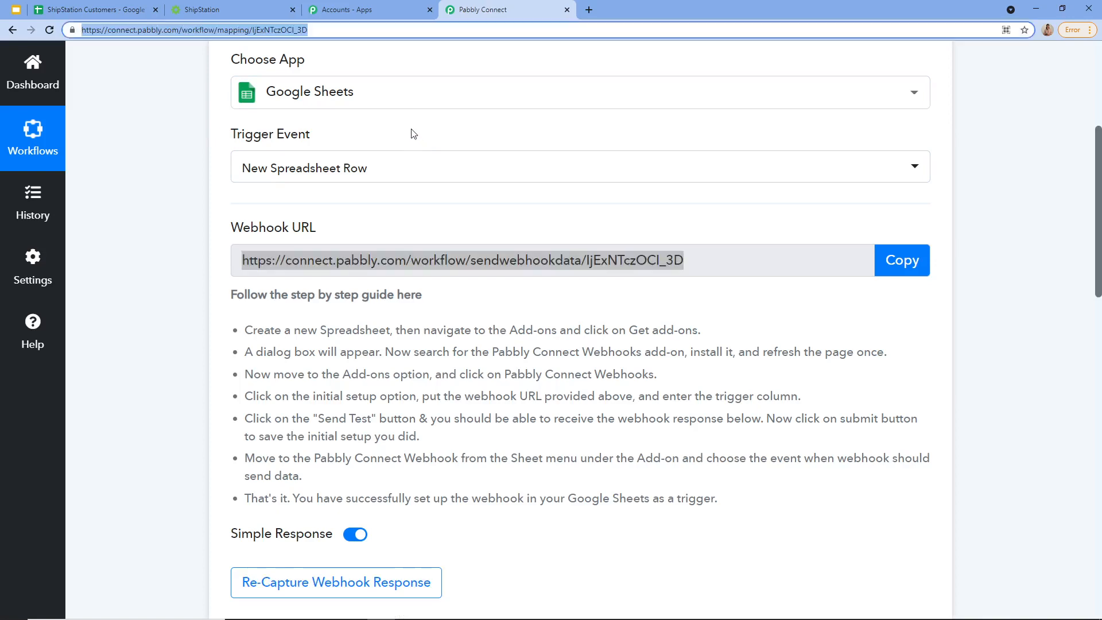
scroll(304, 409, down, 5)
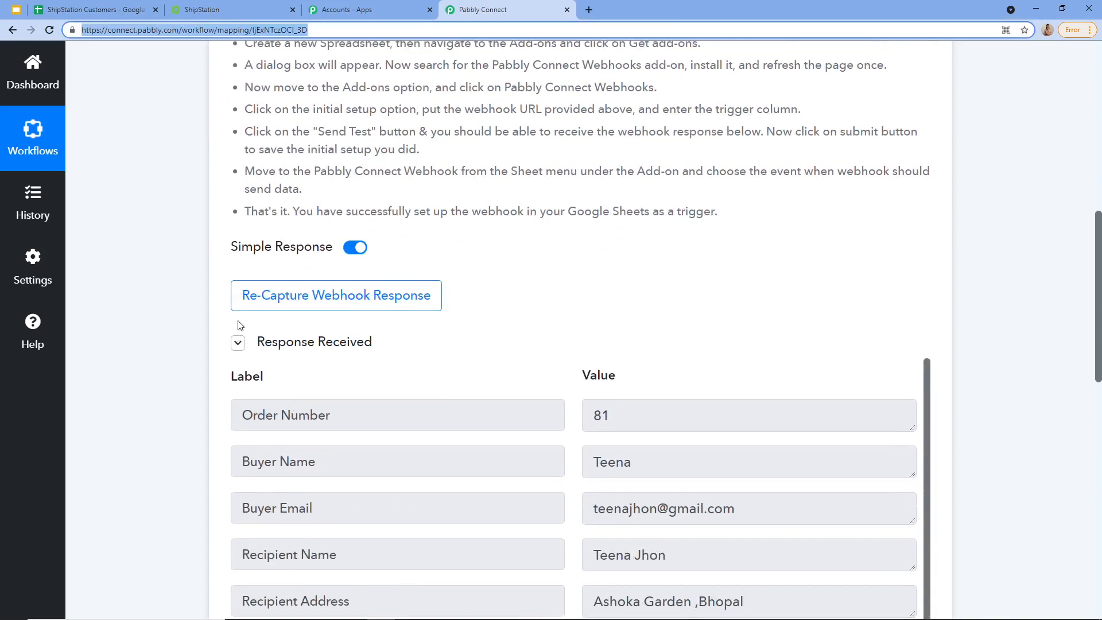
drag(300, 296, 308, 326)
scroll(304, 315, down, 3)
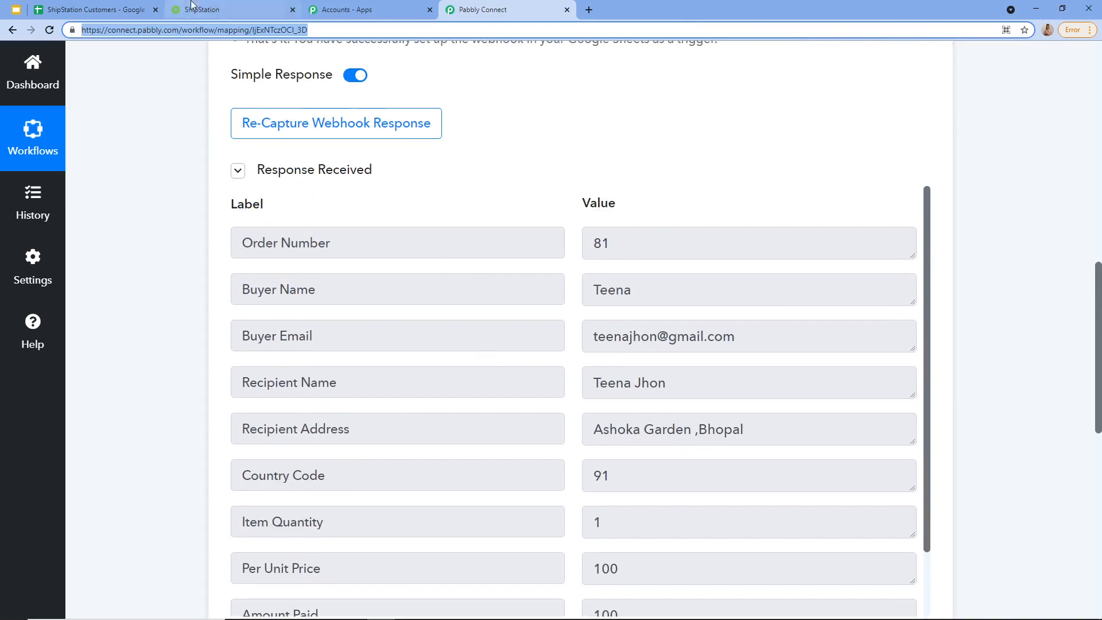
click(144, 5)
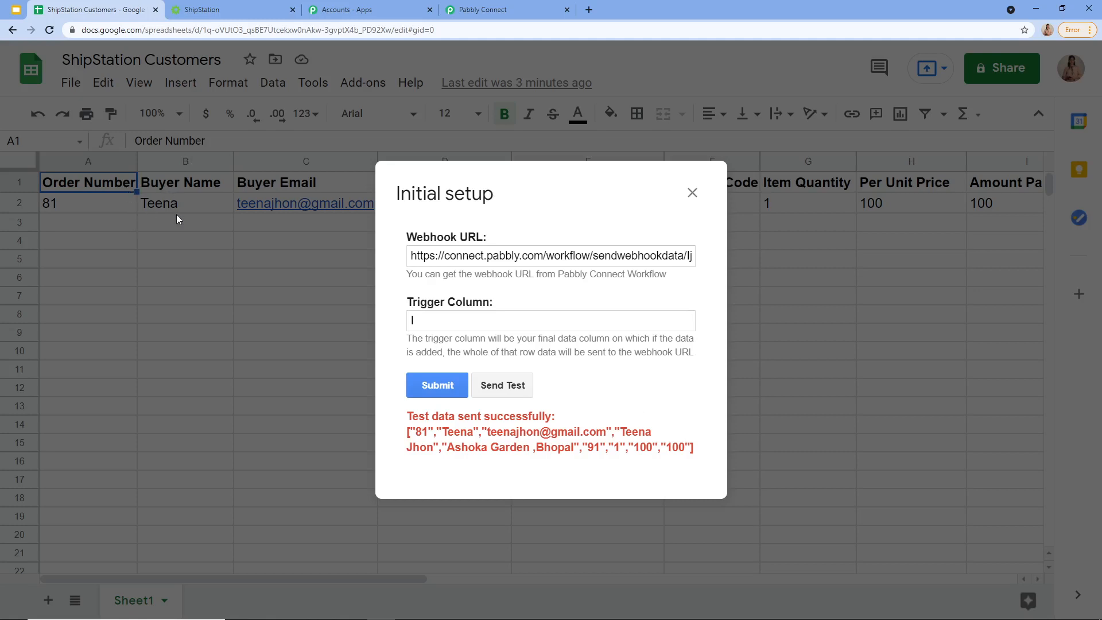
click(481, 9)
scroll(546, 411, down, 1)
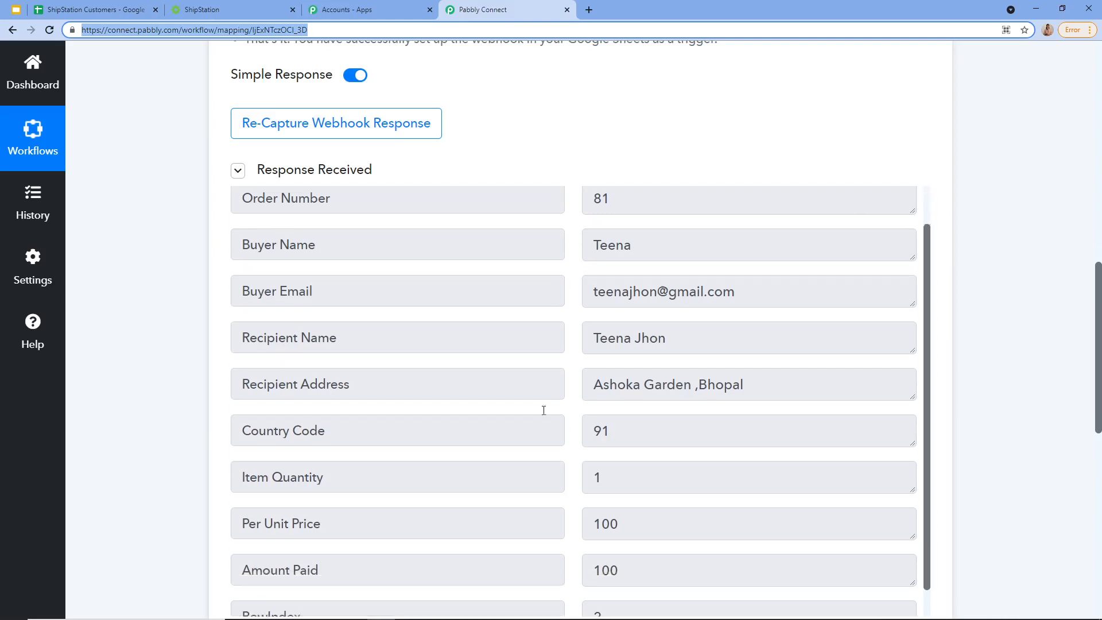
scroll(507, 411, down, 1)
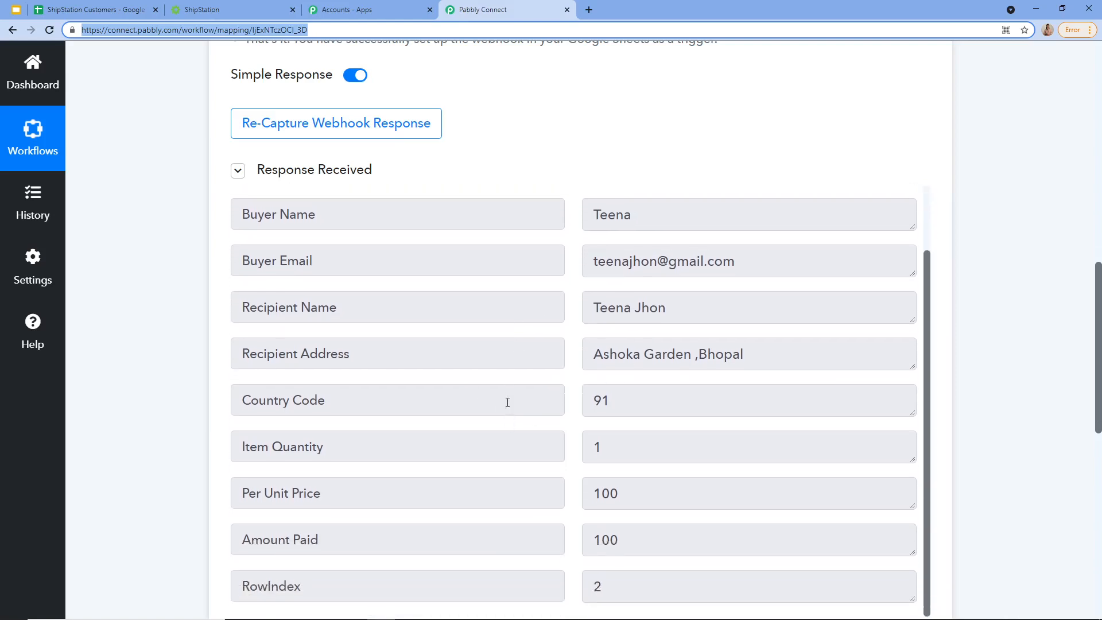
scroll(505, 384, up, 2)
scroll(501, 373, up, 12)
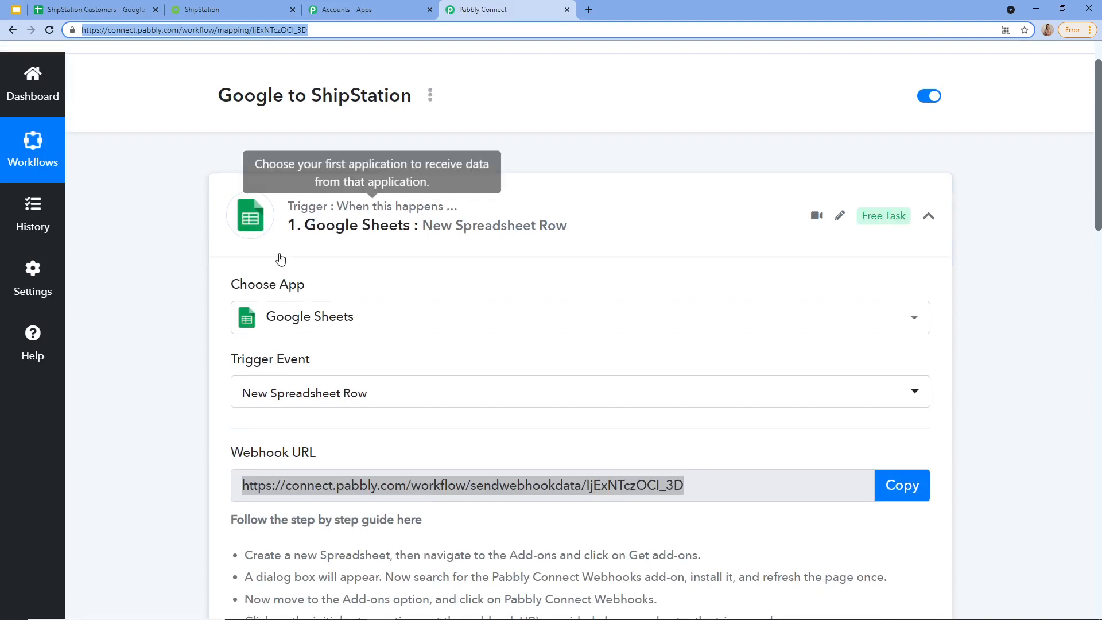
scroll(485, 330, down, 5)
scroll(485, 330, down, 6)
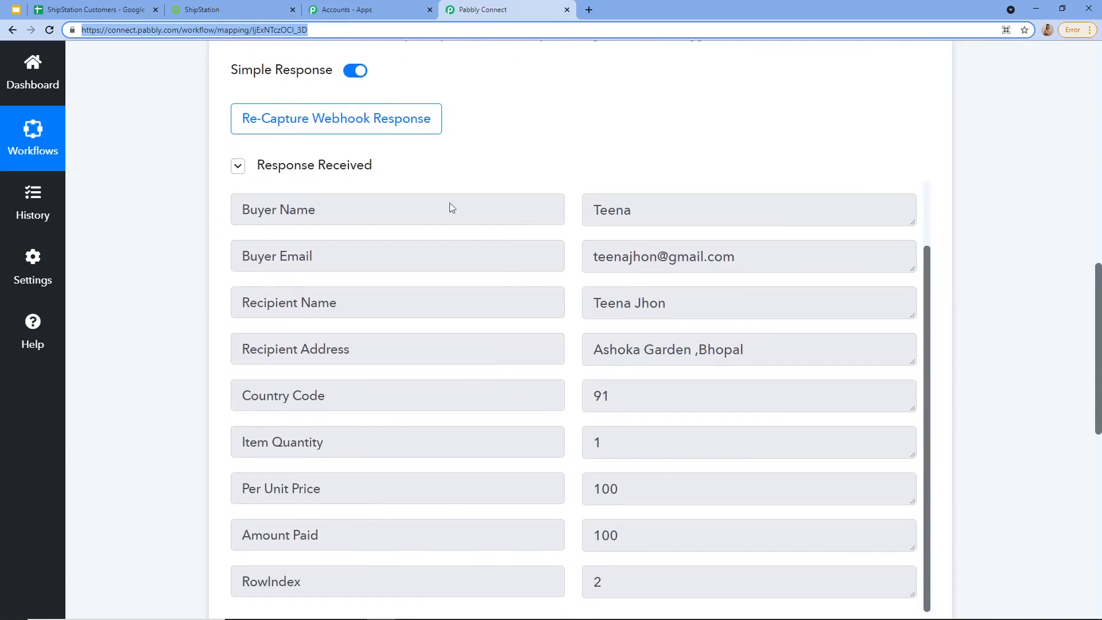
Step: Return to Google Sheets, submit the webhook's initial setup, and enable Send On Event in the Pabbly Connect Webhooks add-on
click(89, 11)
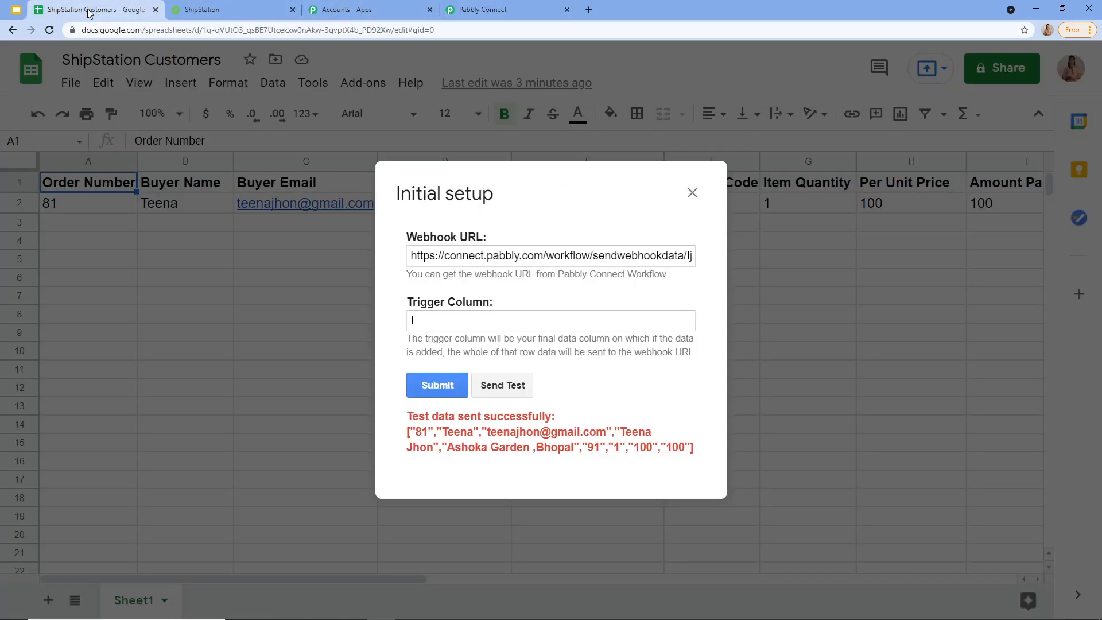
click(438, 375)
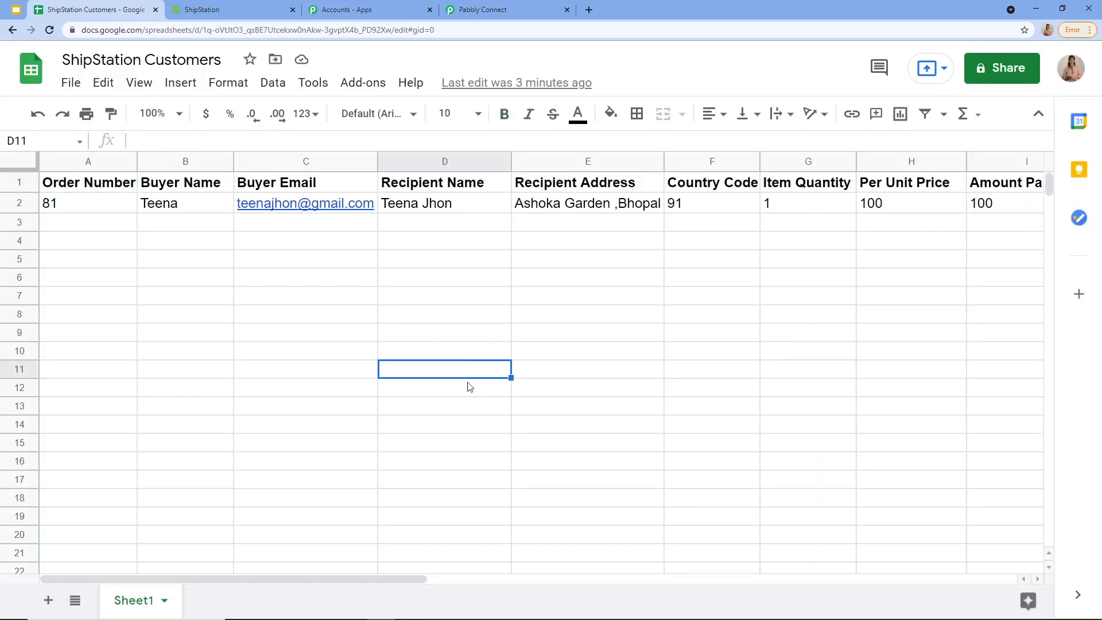
click(375, 95)
mouse_move(371, 163)
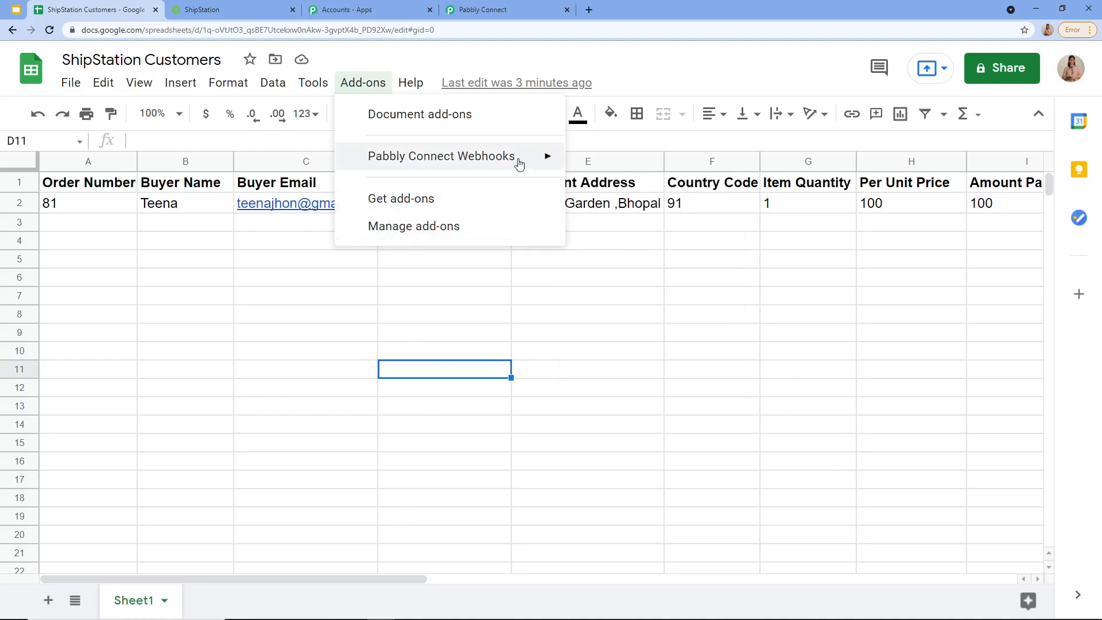
mouse_move(519, 163)
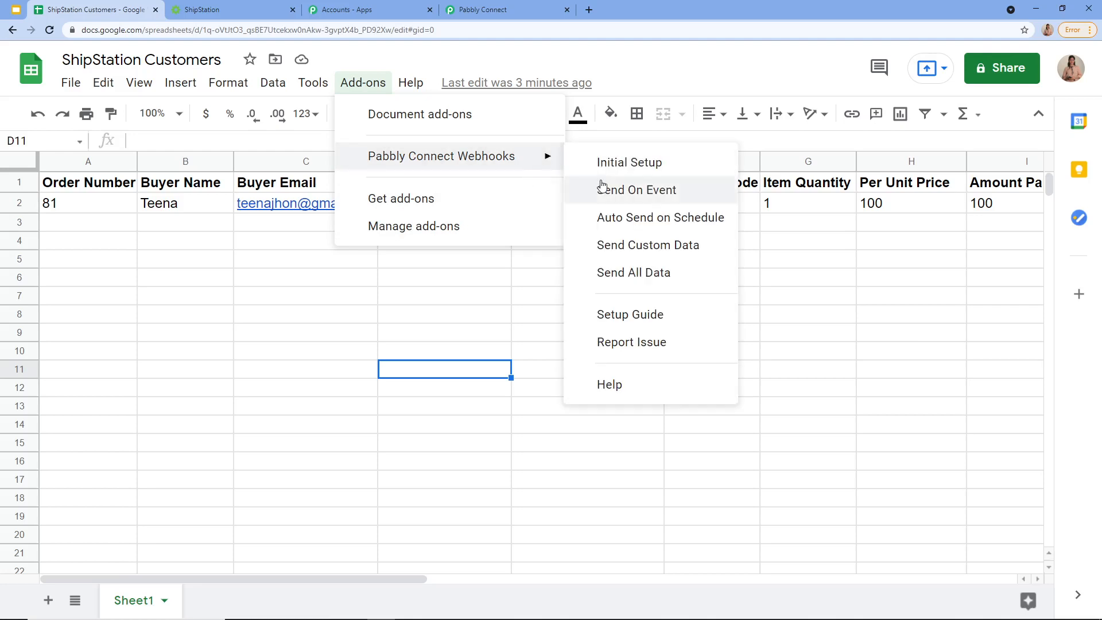
click(620, 192)
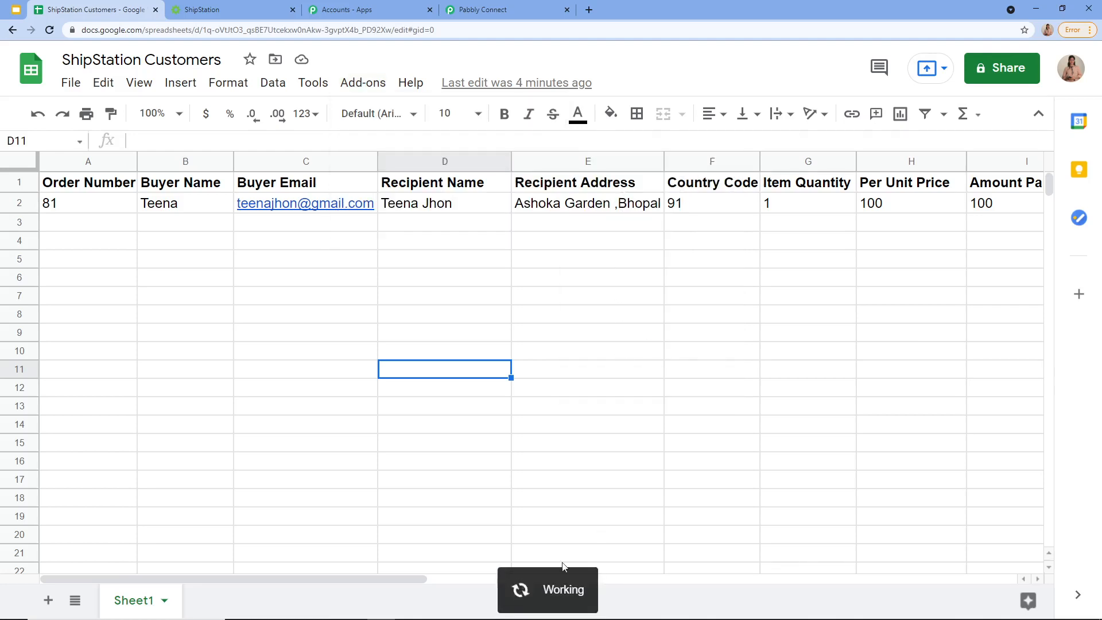
Step: Switch to Pabbly Connect, collapse the trigger's received response, and expand the second workflow step for choosing the action application
click(495, 11)
scroll(432, 339, down, 4)
scroll(381, 246, up, 6)
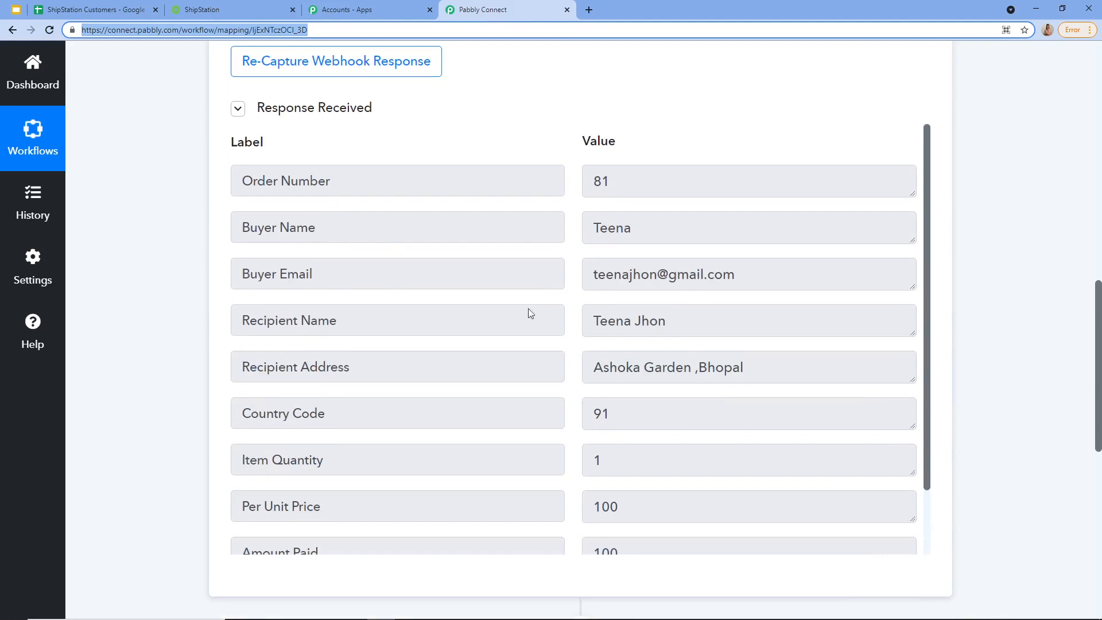
click(238, 109)
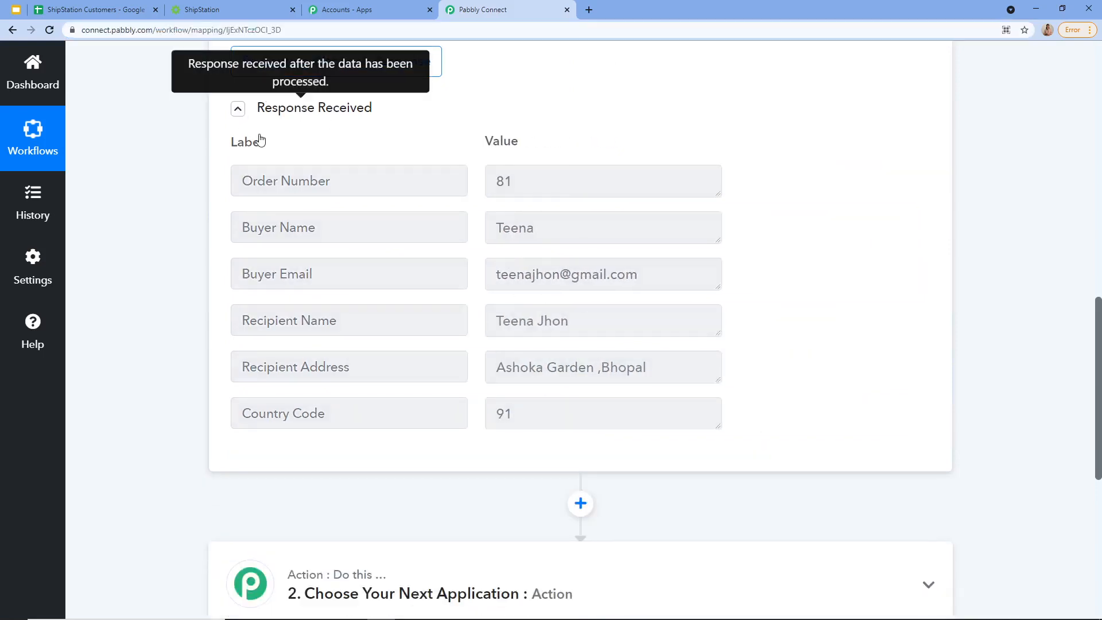
scroll(395, 325, down, 4)
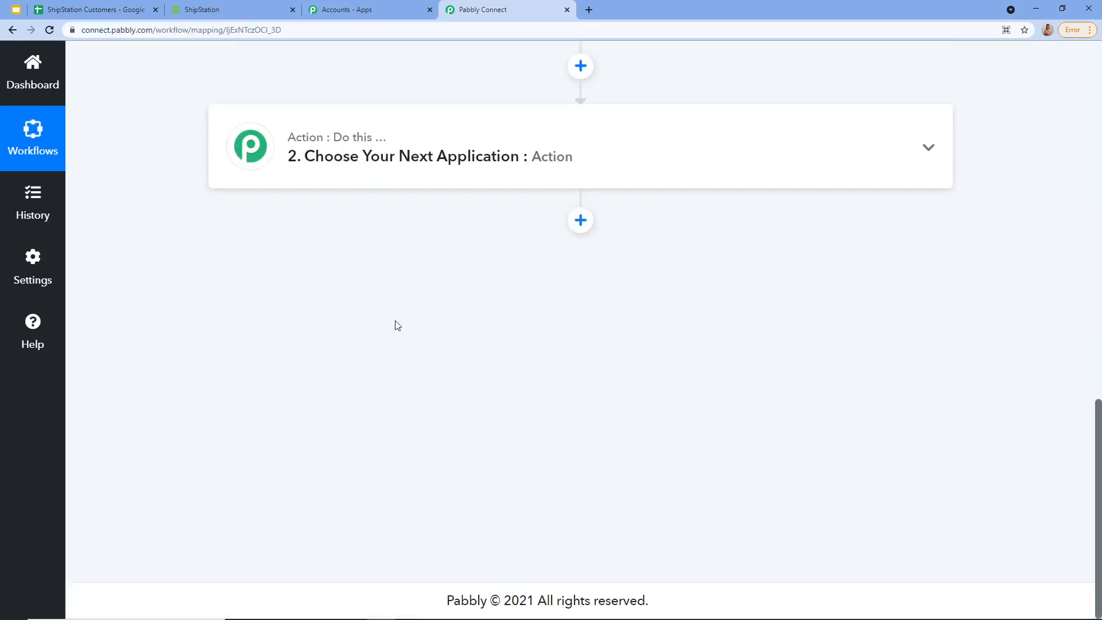
key(ctrl+l)
scroll(394, 322, up, 5)
scroll(395, 314, up, 1)
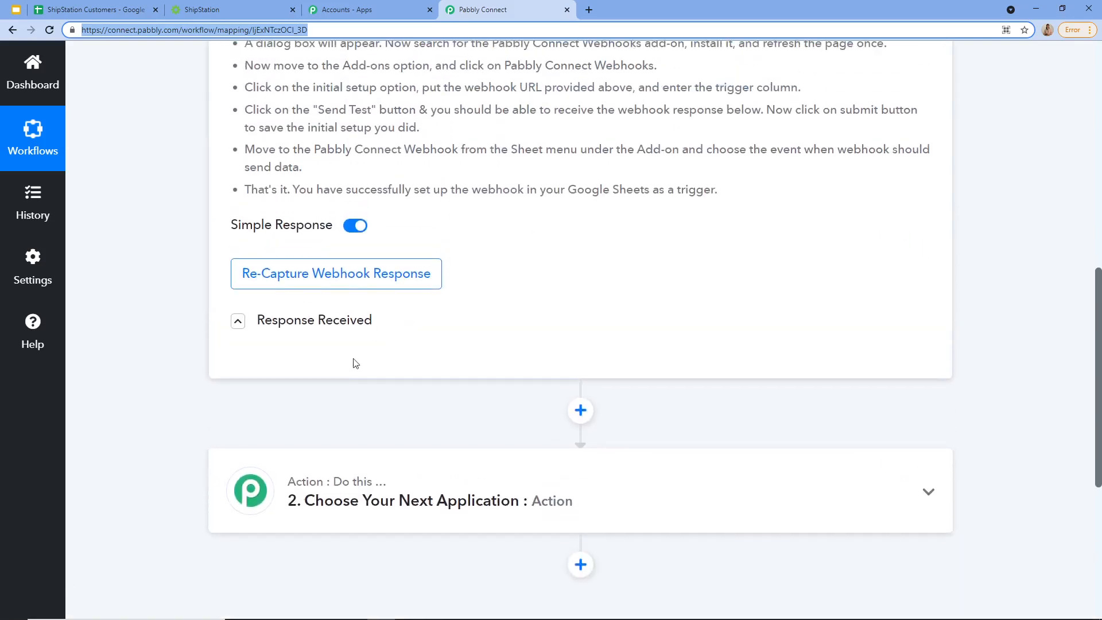
scroll(321, 426, down, 2)
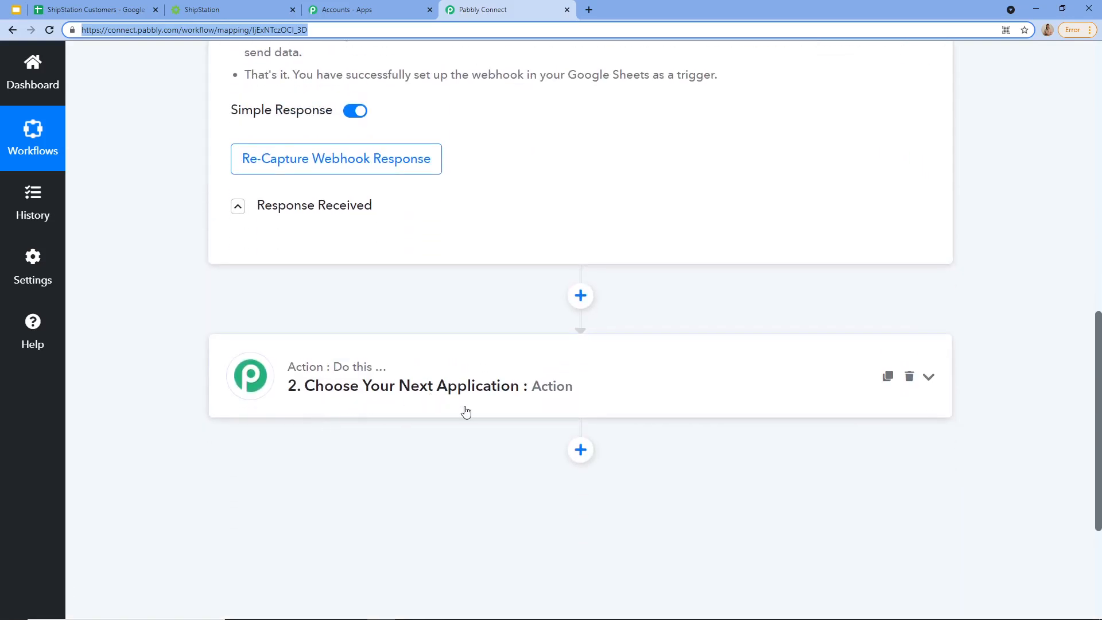
click(437, 403)
scroll(394, 435, down, 2)
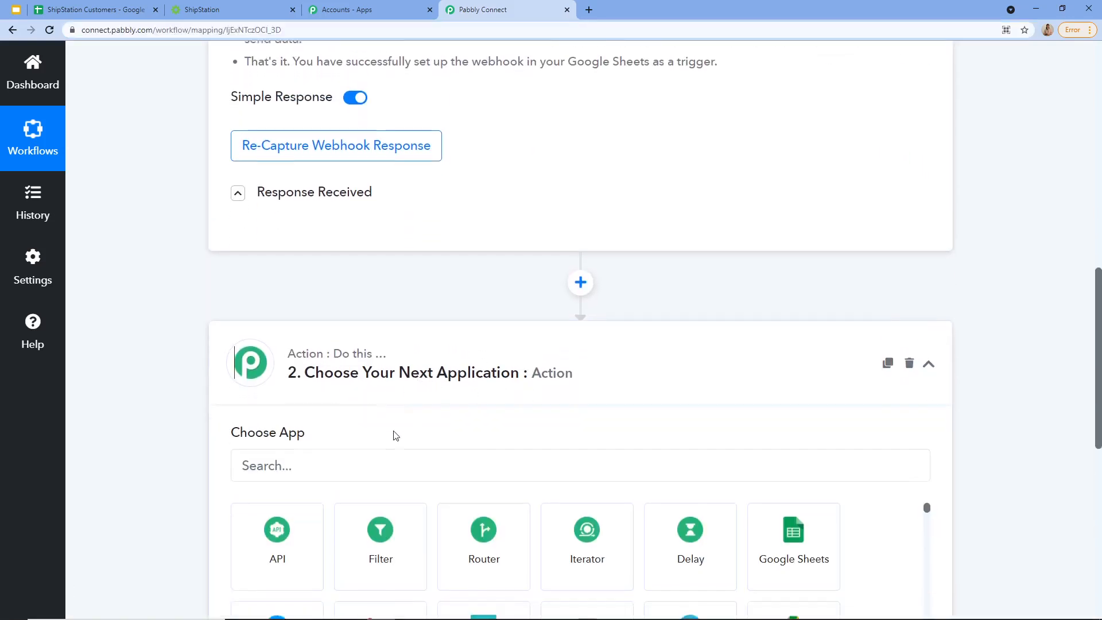
Step: Expand the trigger's received response and review its order fields from Buyer Name to RowIndex
scroll(385, 362, up, 4)
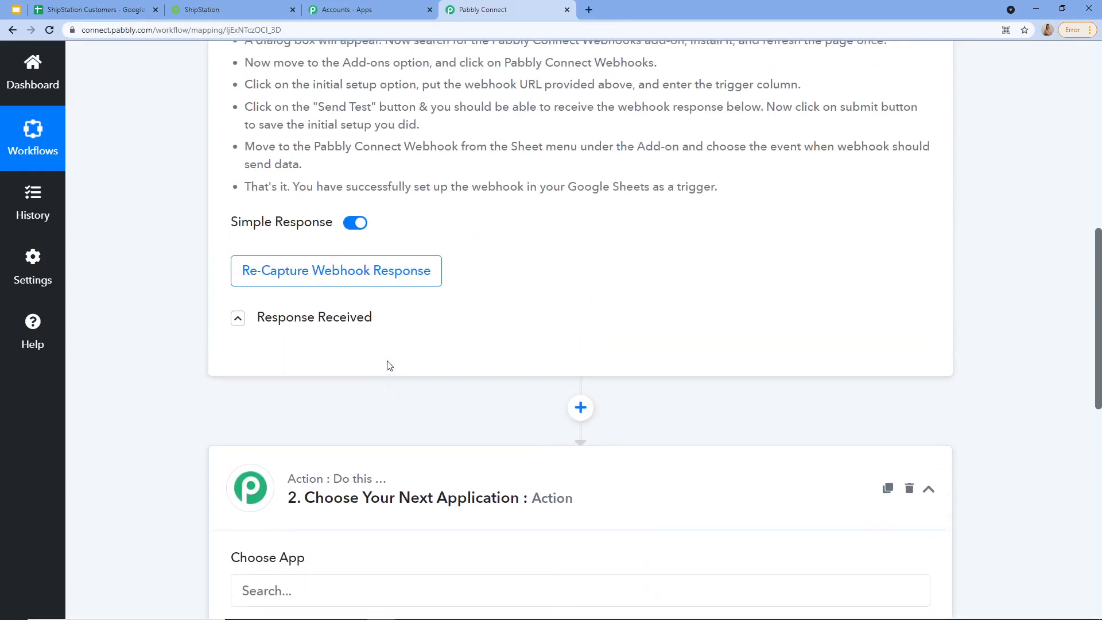
click(286, 322)
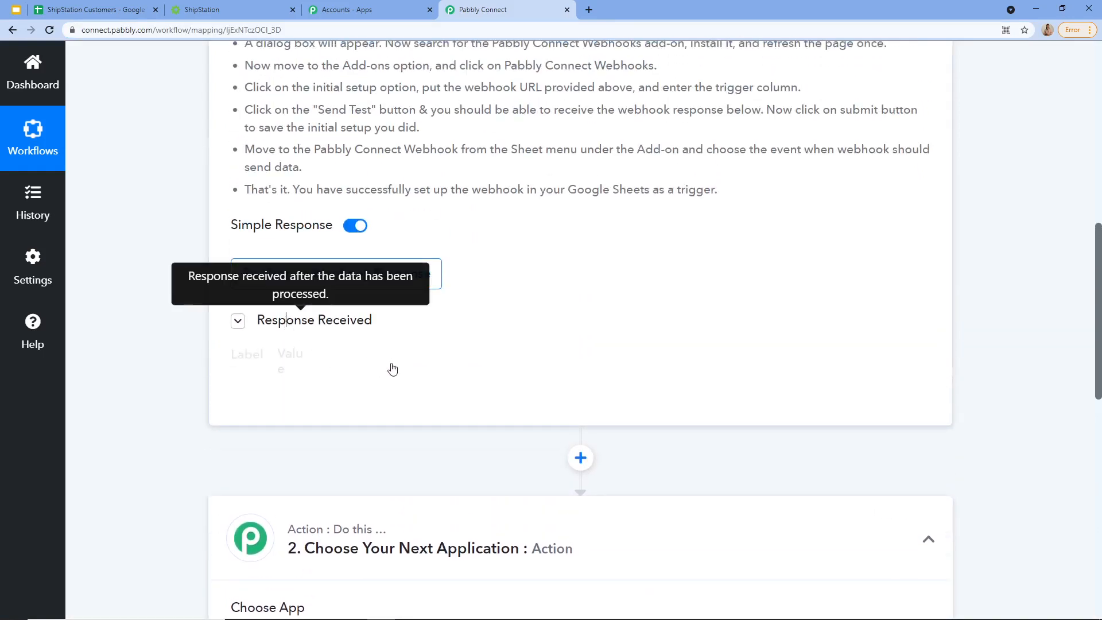
scroll(488, 436, down, 6)
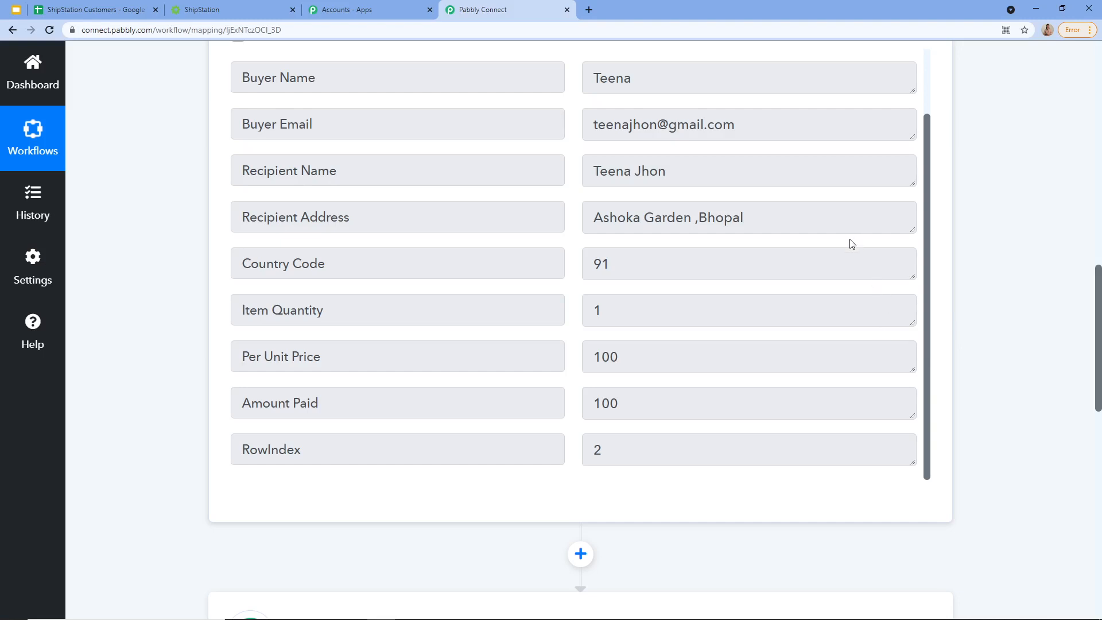
Step: Insert a new action step directly after the Google Sheets trigger and choose Date/Time Formatter as its app
scroll(786, 300, down, 3)
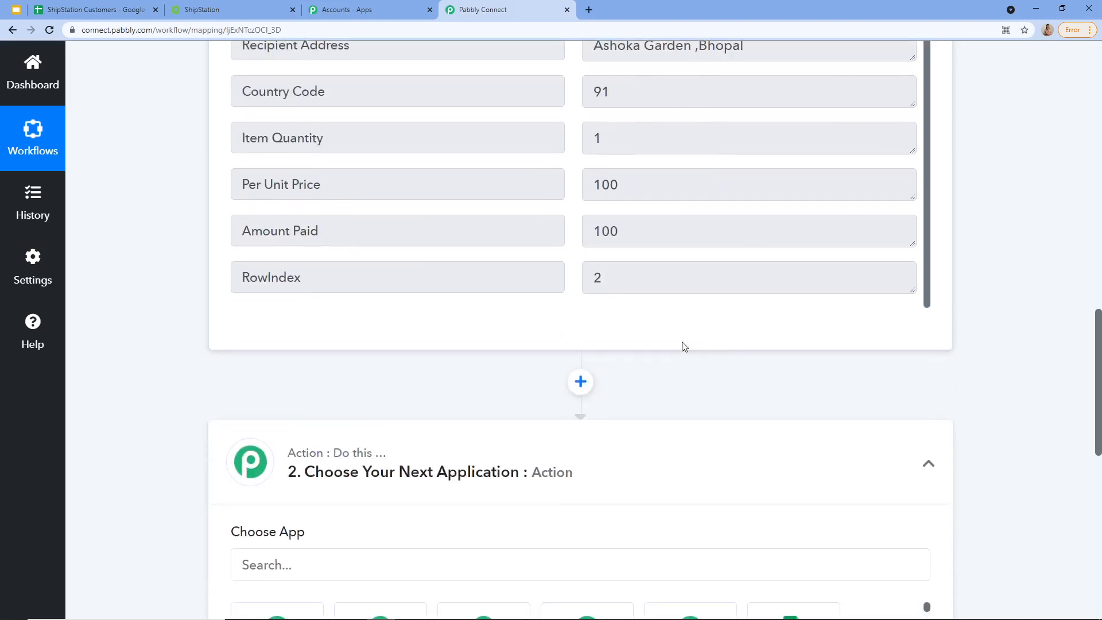
click(580, 382)
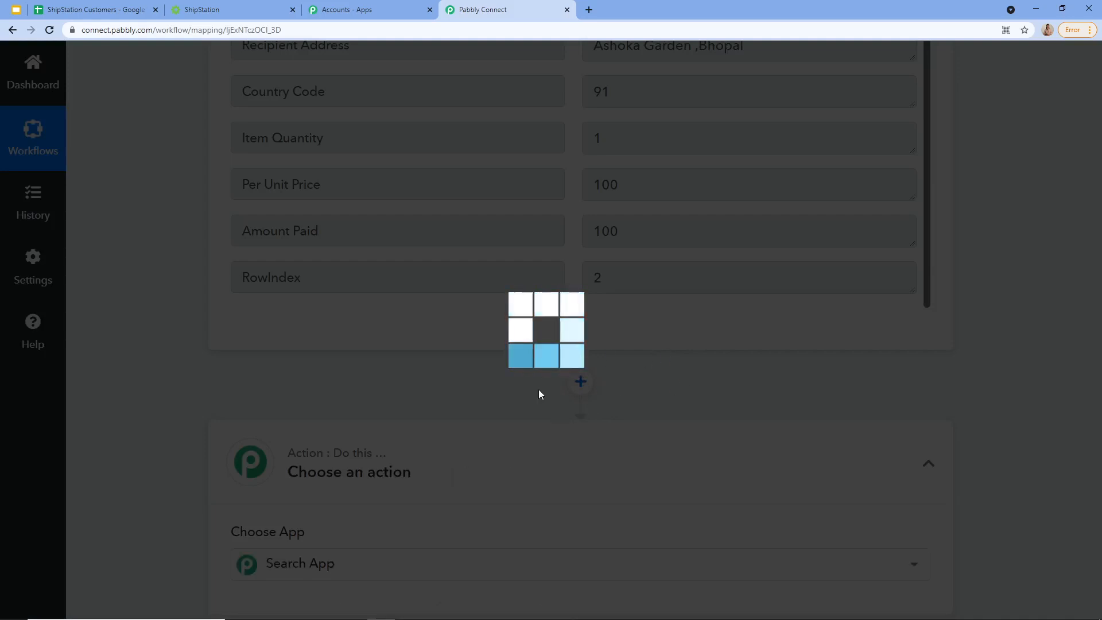
scroll(541, 395, down, 3)
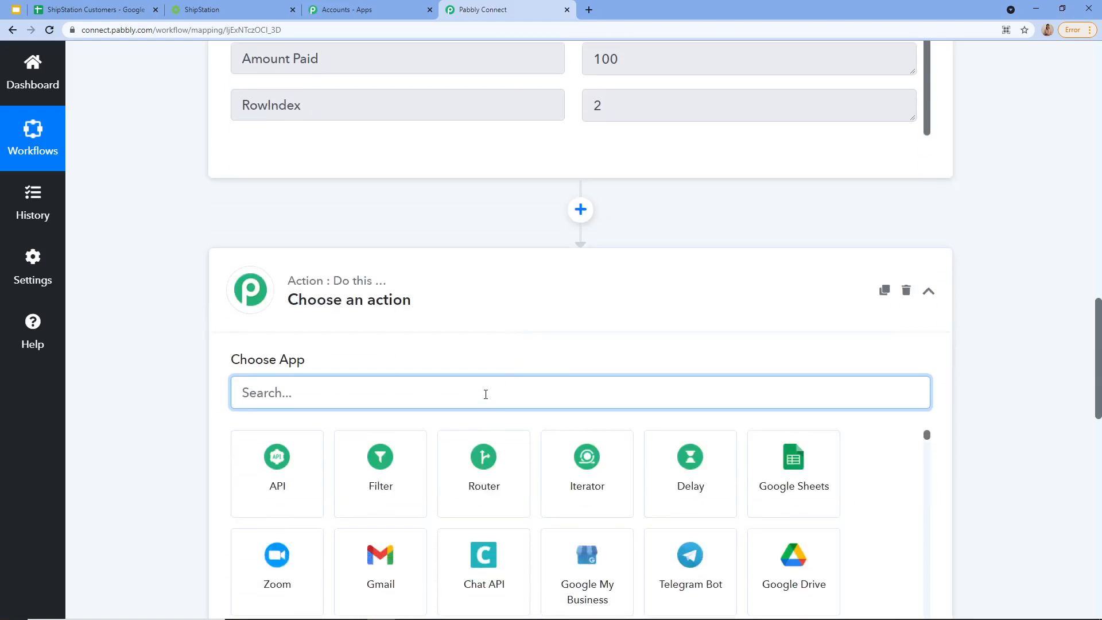
scroll(486, 395, down, 1)
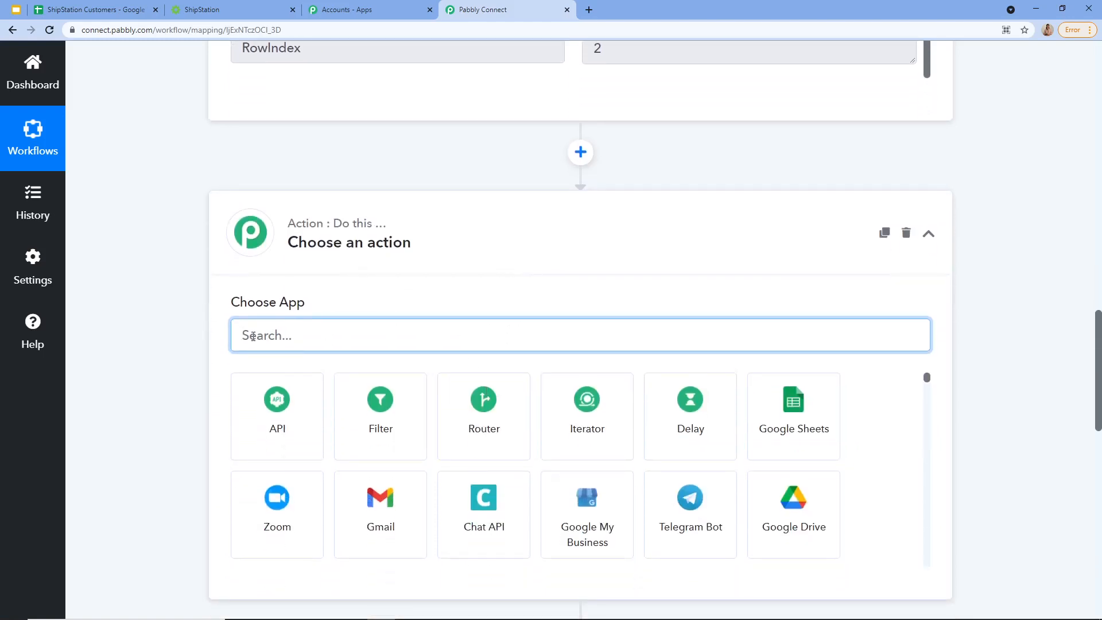
text(Date)
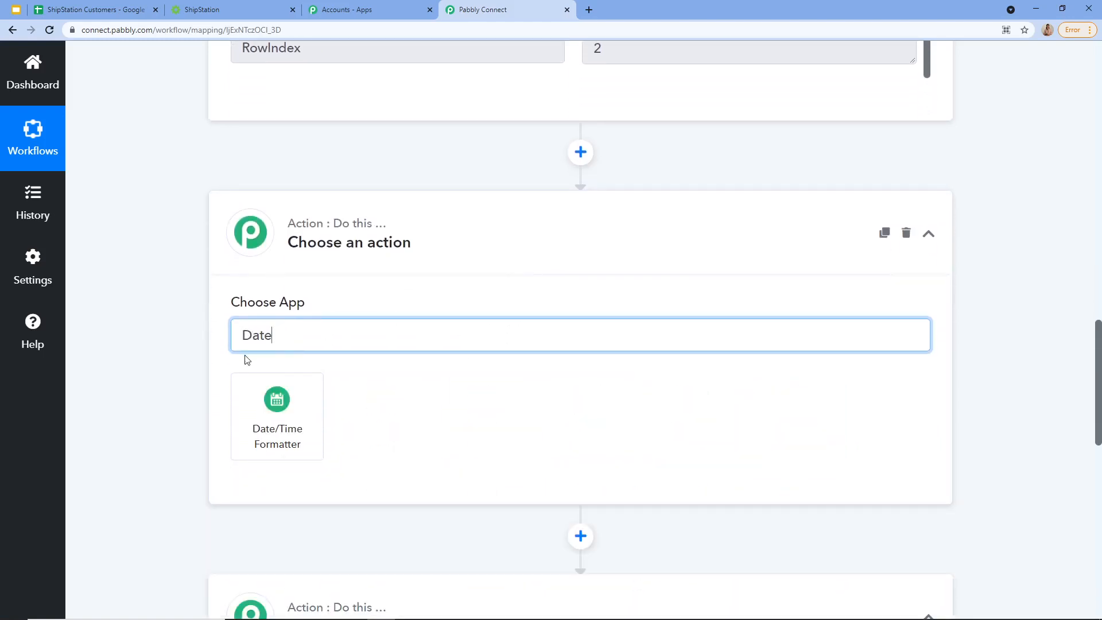
click(276, 417)
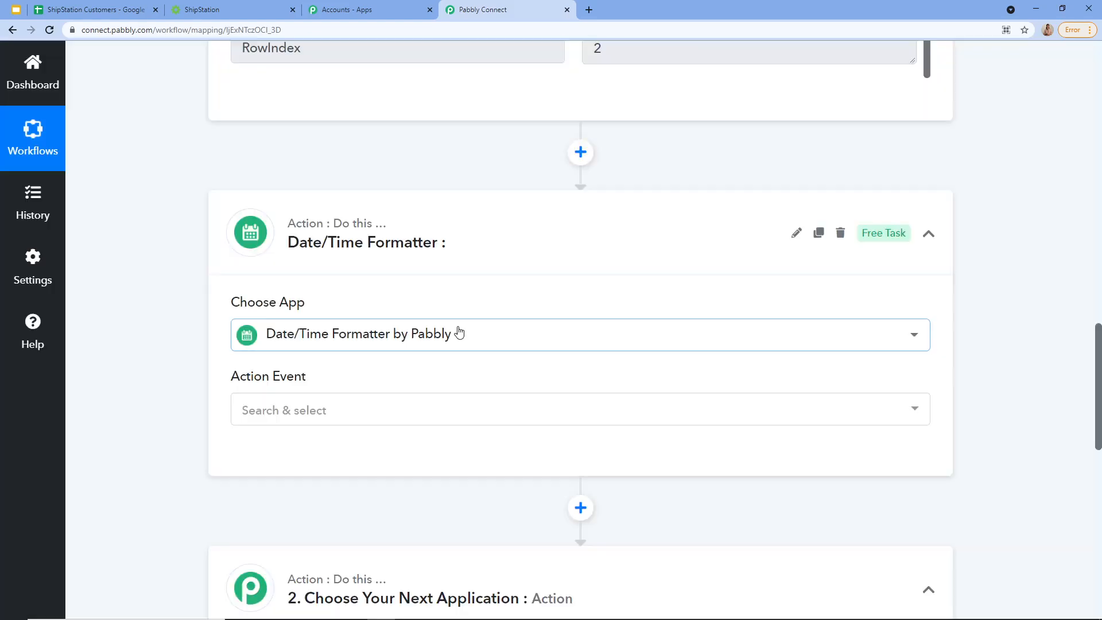
Step: Set the Date/Time Formatter's action event to Current Date and connect it
scroll(459, 324, up, 1)
scroll(472, 275, up, 10)
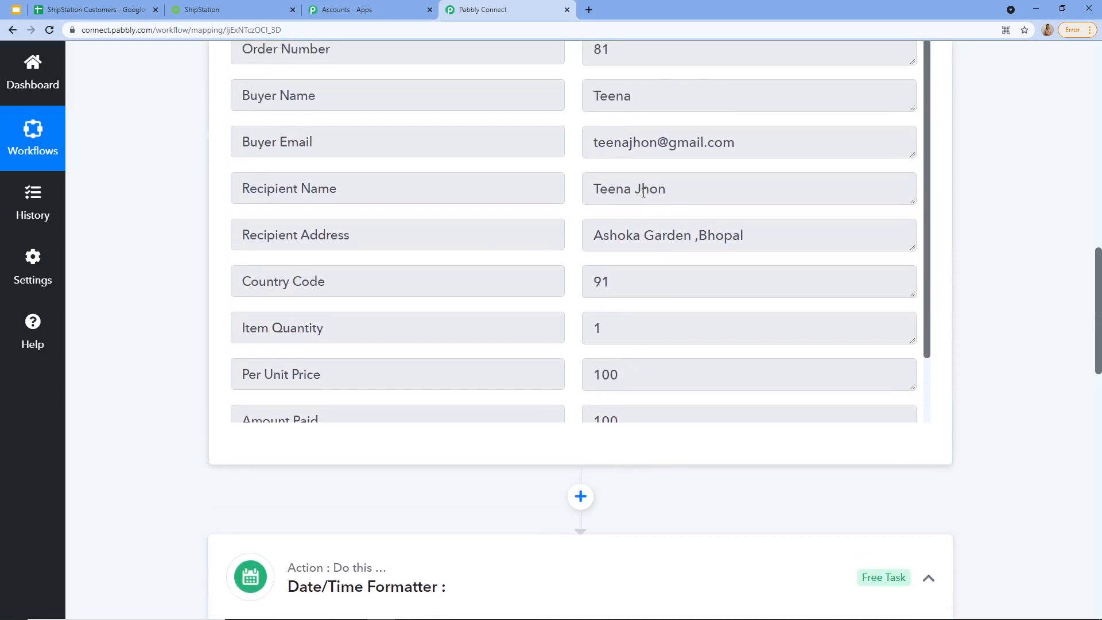
scroll(649, 270, down, 9)
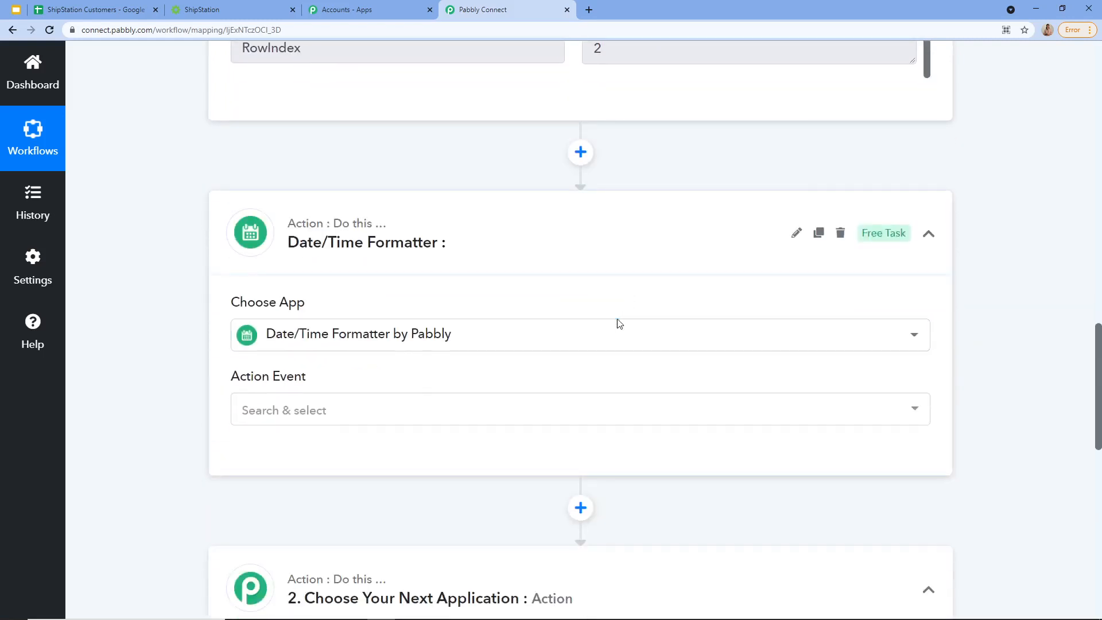
scroll(613, 322, down, 2)
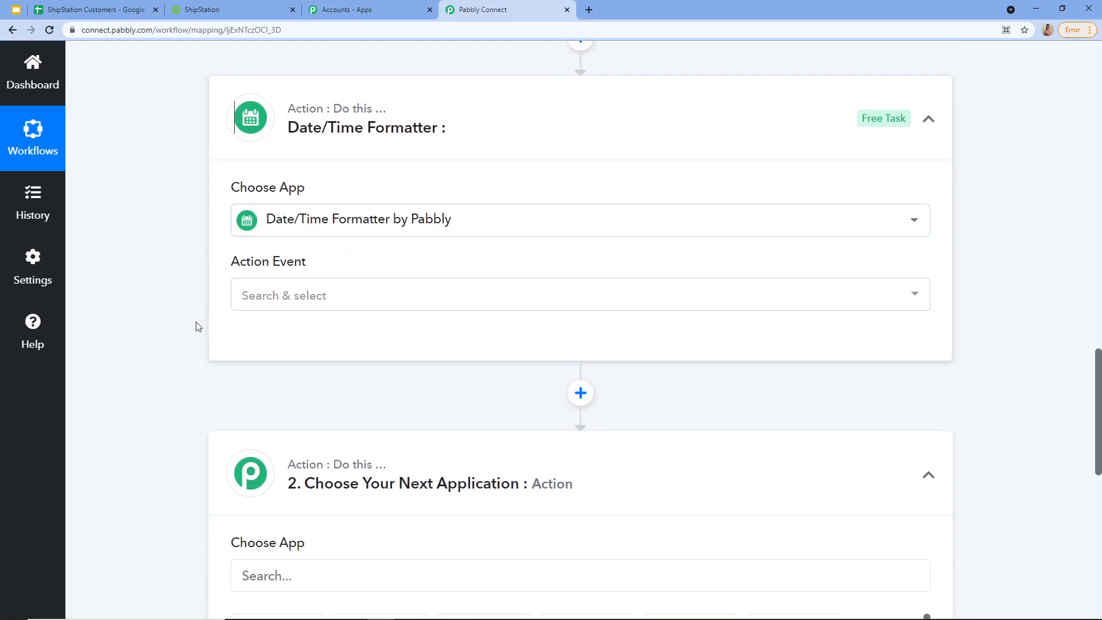
click(344, 295)
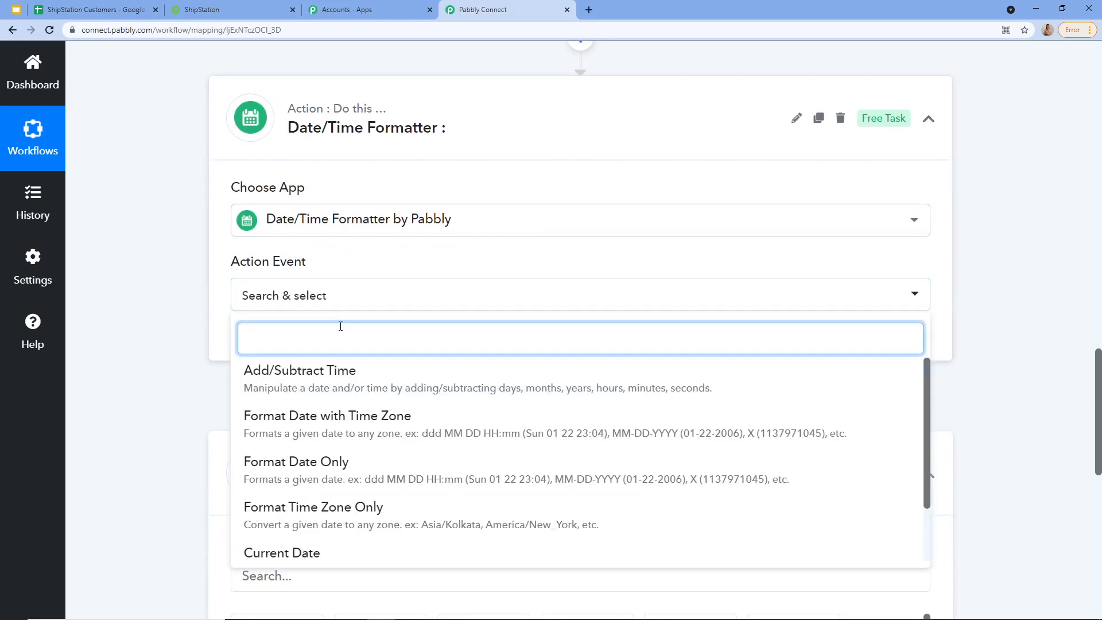
scroll(333, 367, down, 2)
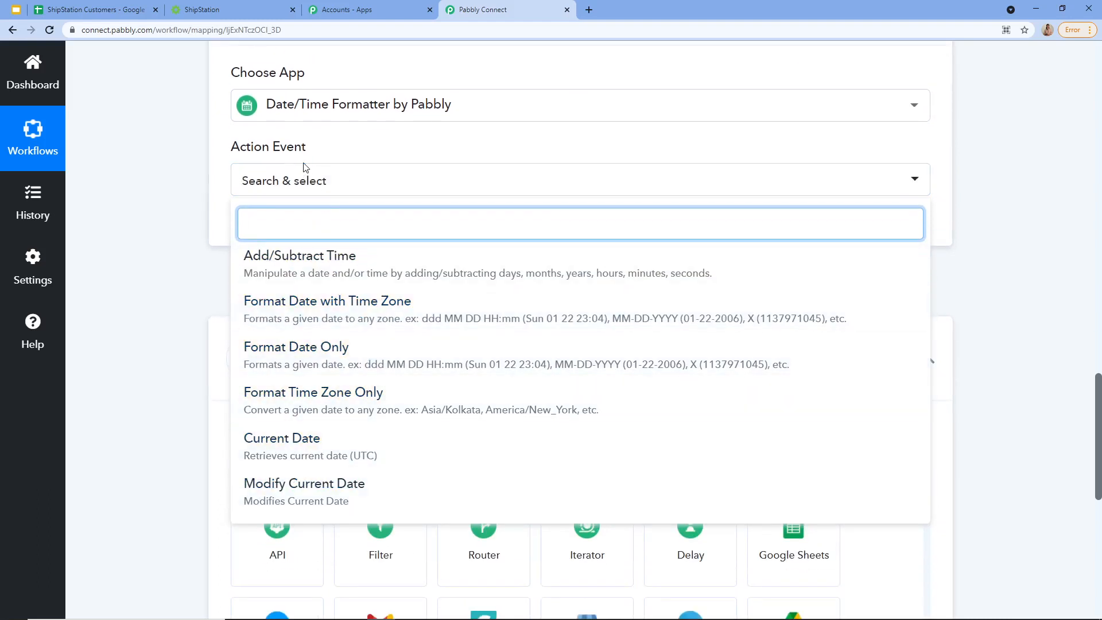
click(305, 457)
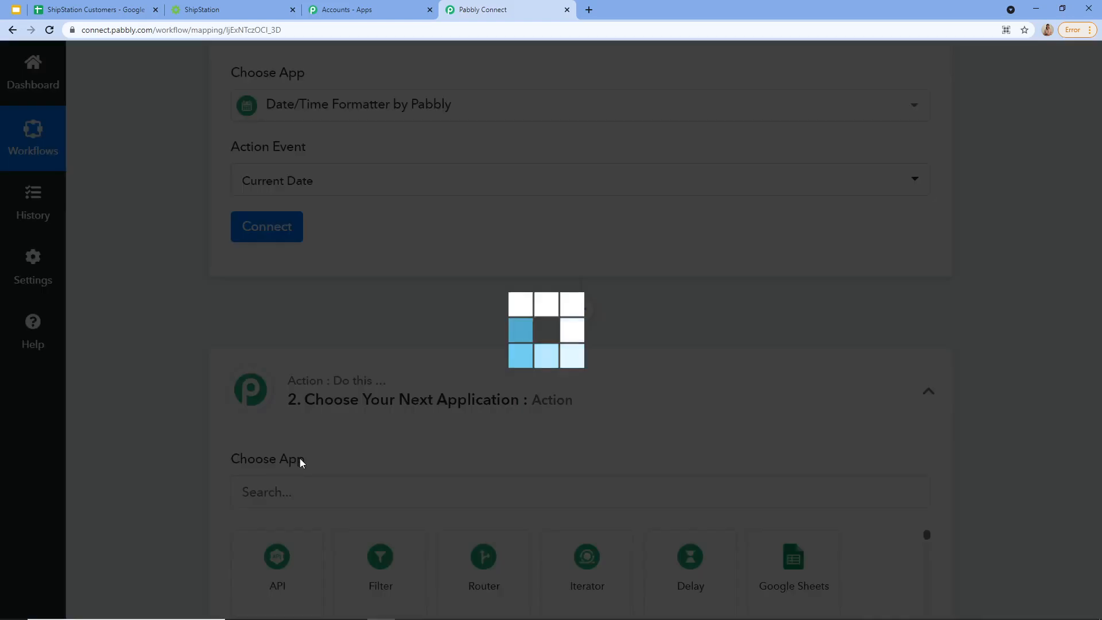
click(273, 235)
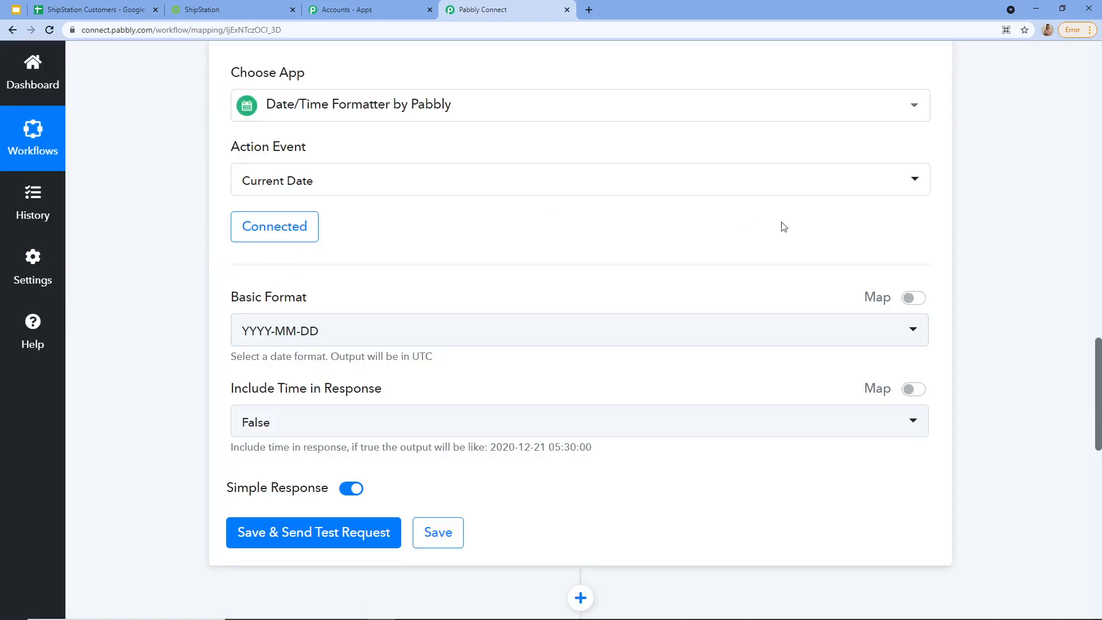
Step: Set the formatter's Basic Format to DD-MM-YYYY, then save and send a test request
scroll(599, 317, up, 3)
scroll(413, 488, down, 2)
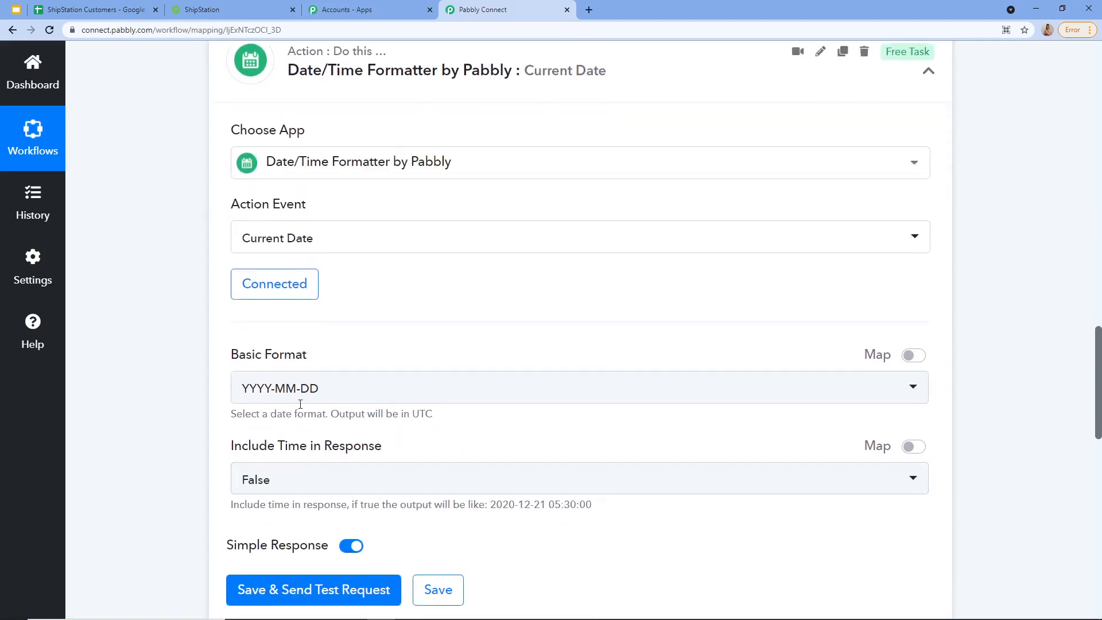
scroll(300, 403, down, 2)
click(316, 277)
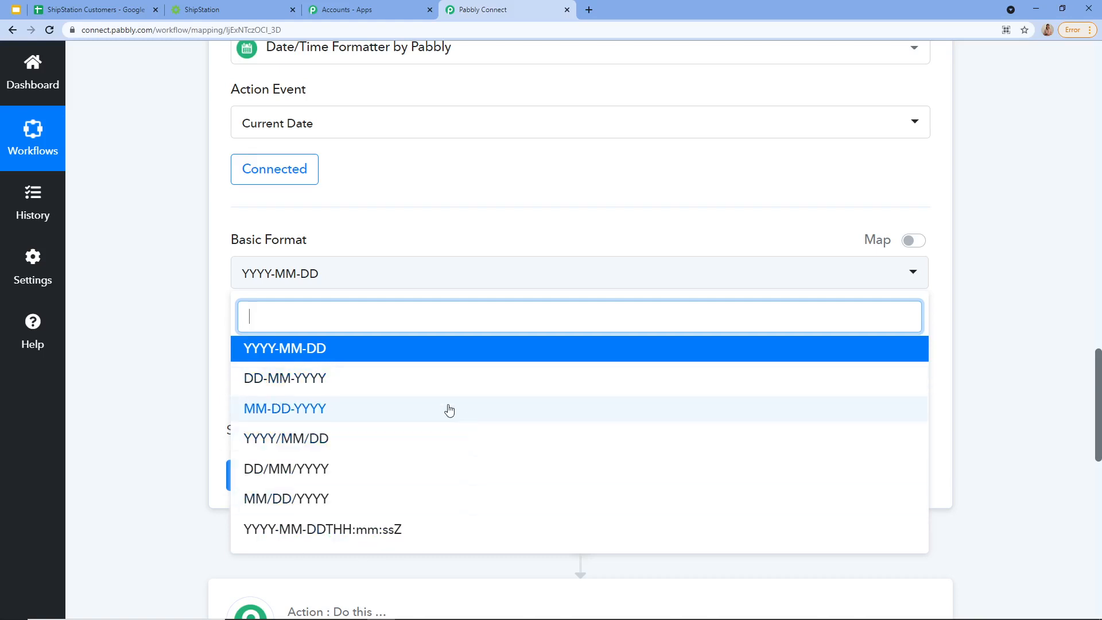
click(256, 380)
scroll(320, 339, down, 2)
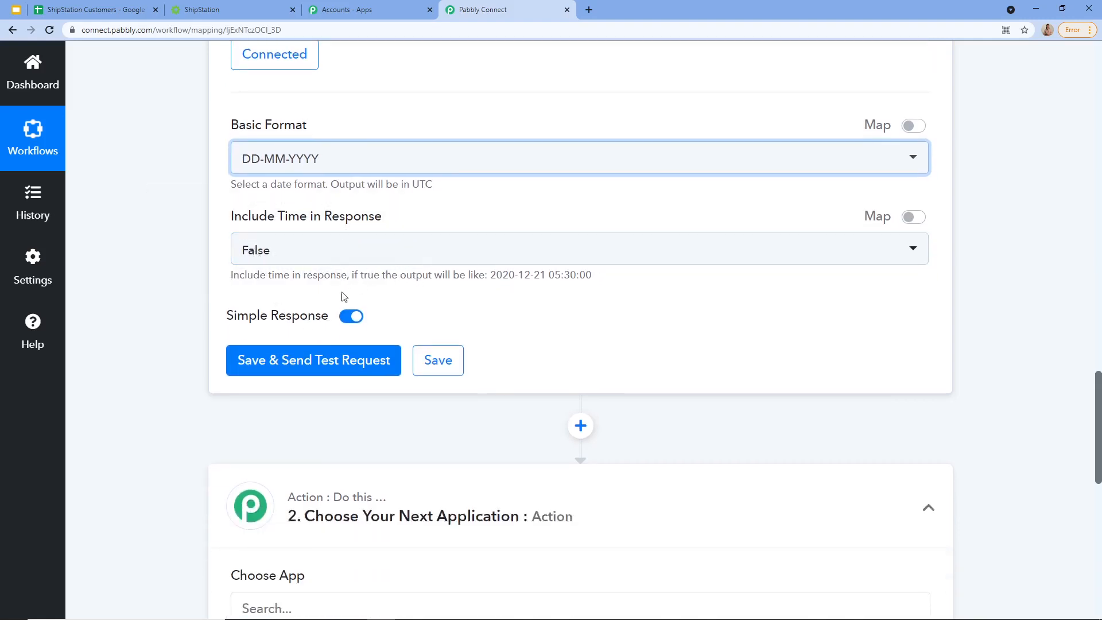
click(287, 364)
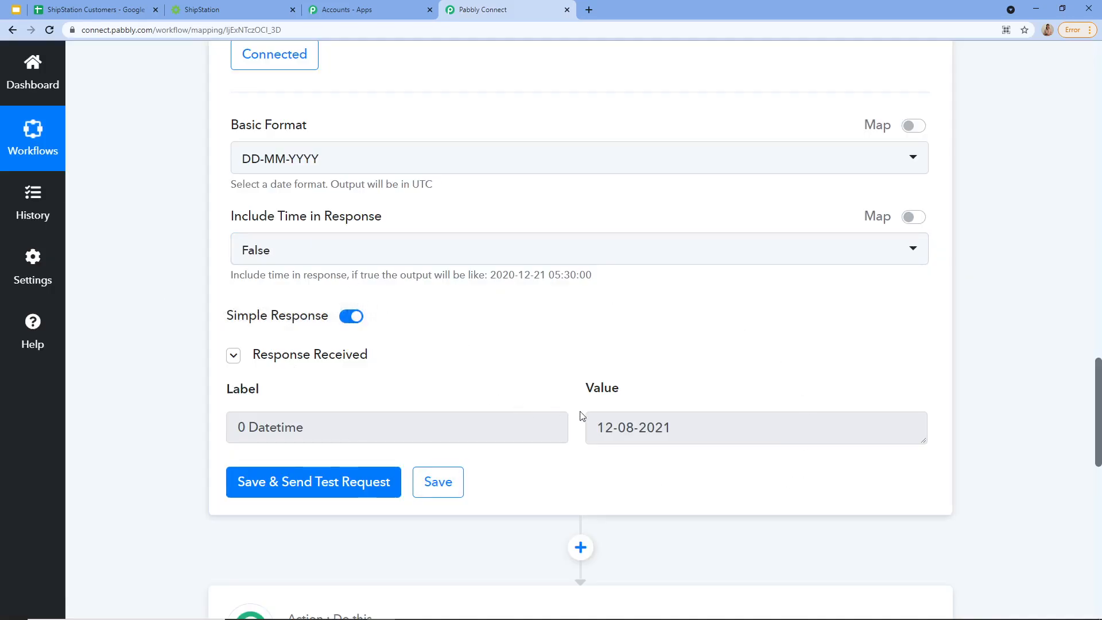
Step: Check the date value in the formatter's response and save the Date/Time Formatter step
drag(589, 428, 994, 420)
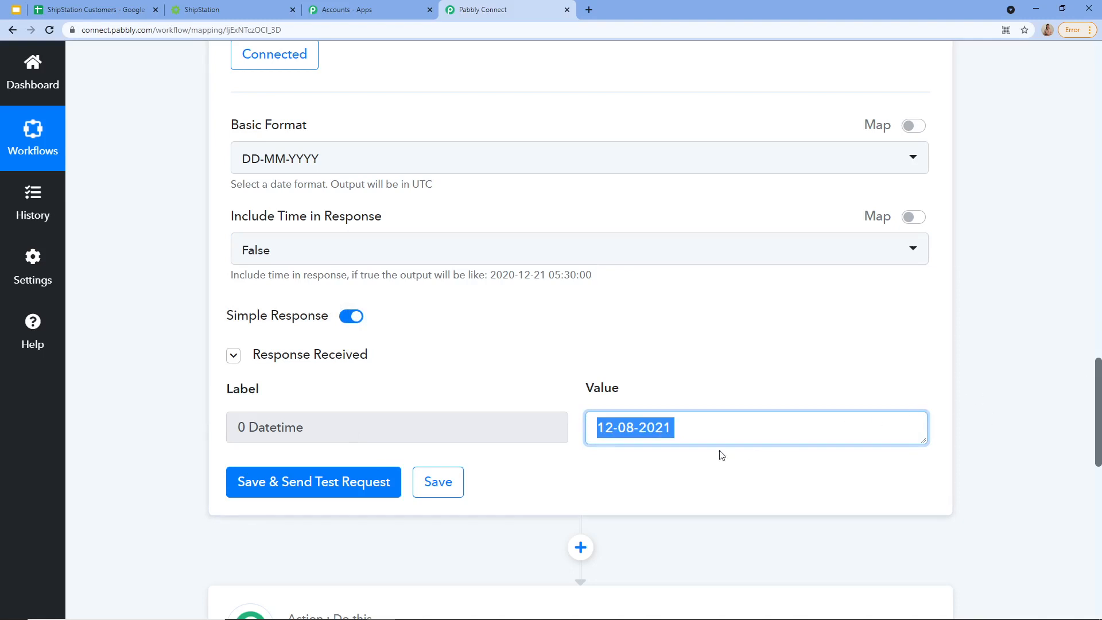
click(647, 480)
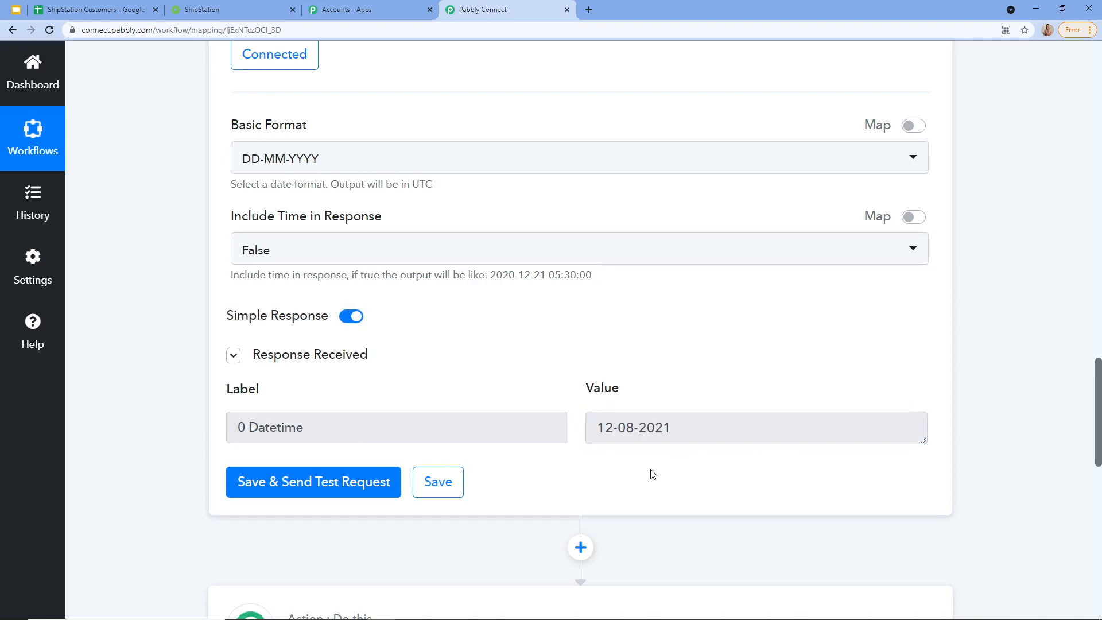
scroll(640, 346, down, 3)
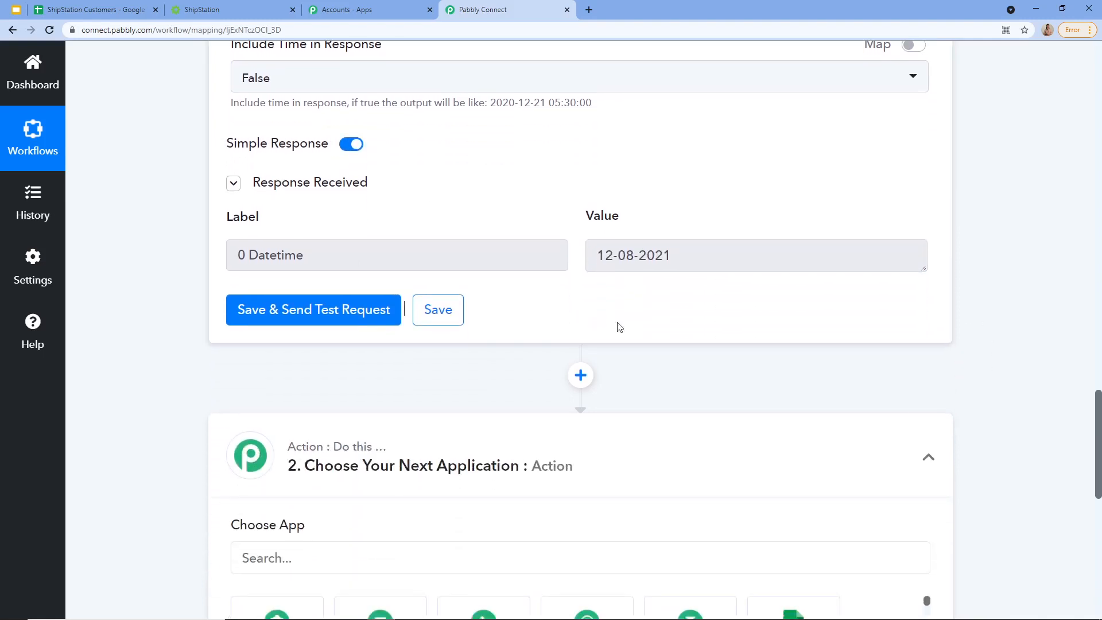
click(438, 311)
Step: Search the next action step's apps for "shi" and choose ShipStation
scroll(430, 325, down, 3)
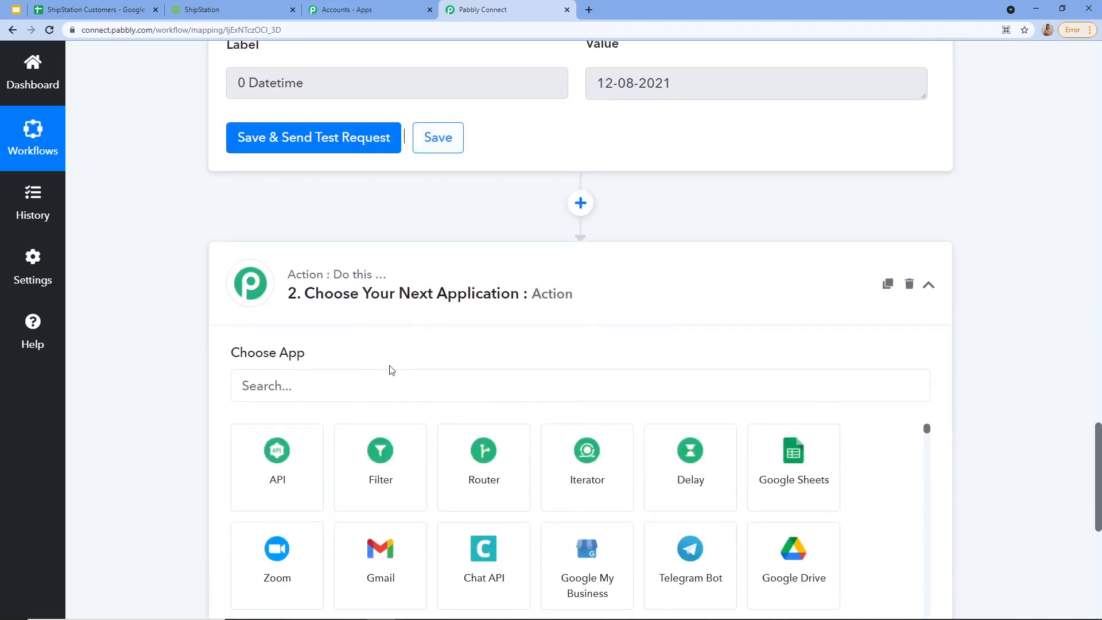
scroll(379, 385, down, 1)
click(362, 328)
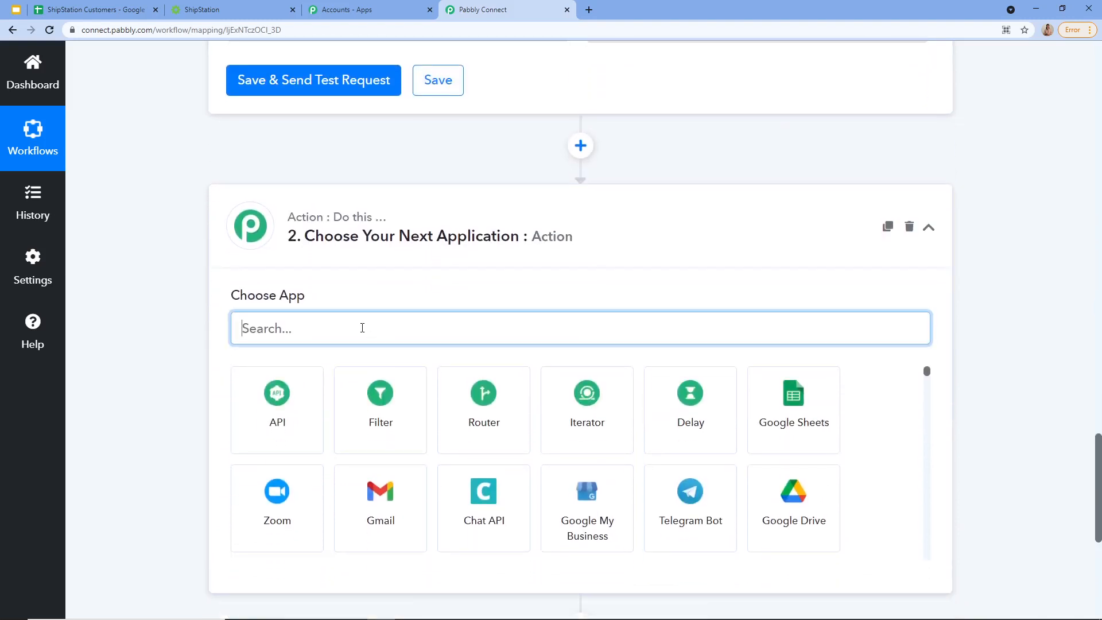
text(shi)
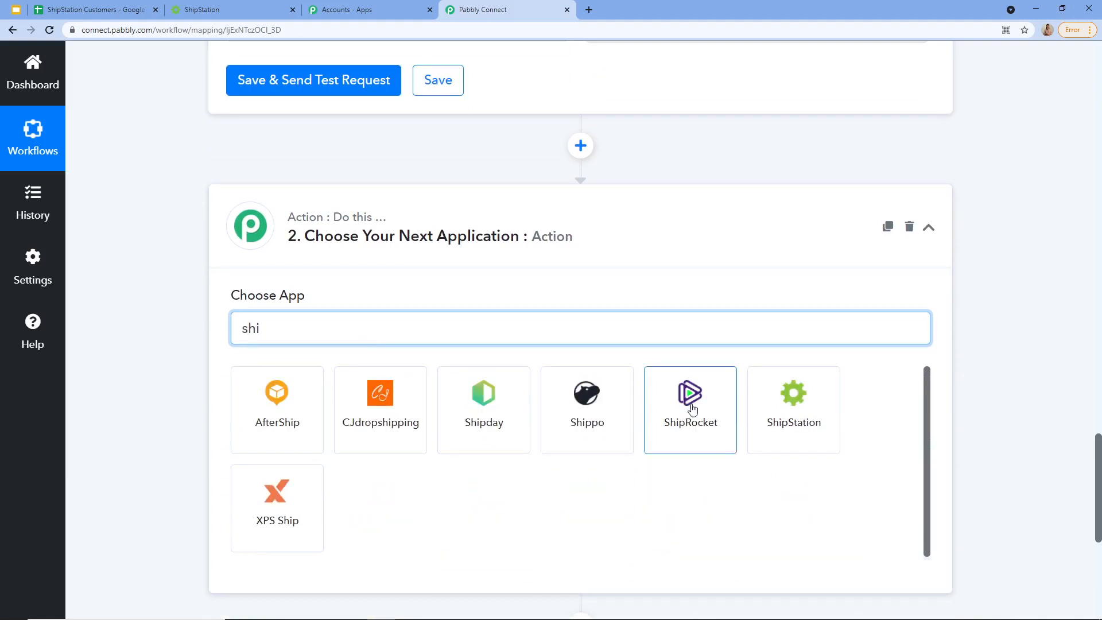
click(758, 414)
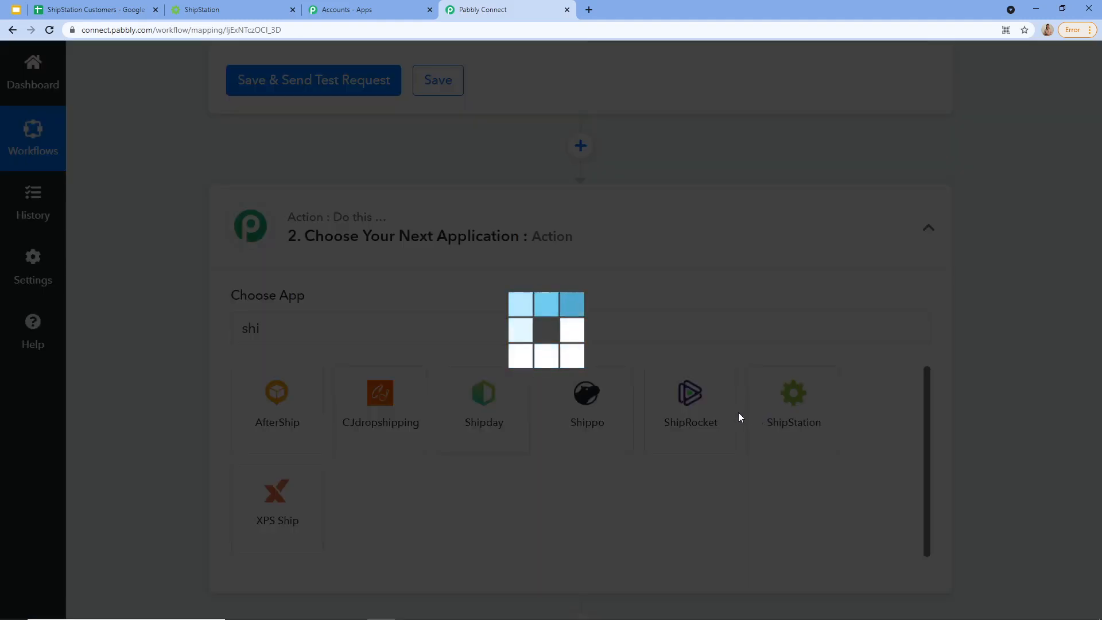
Step: Review the available ShipStation action events and select Create Order
scroll(396, 341, down, 1)
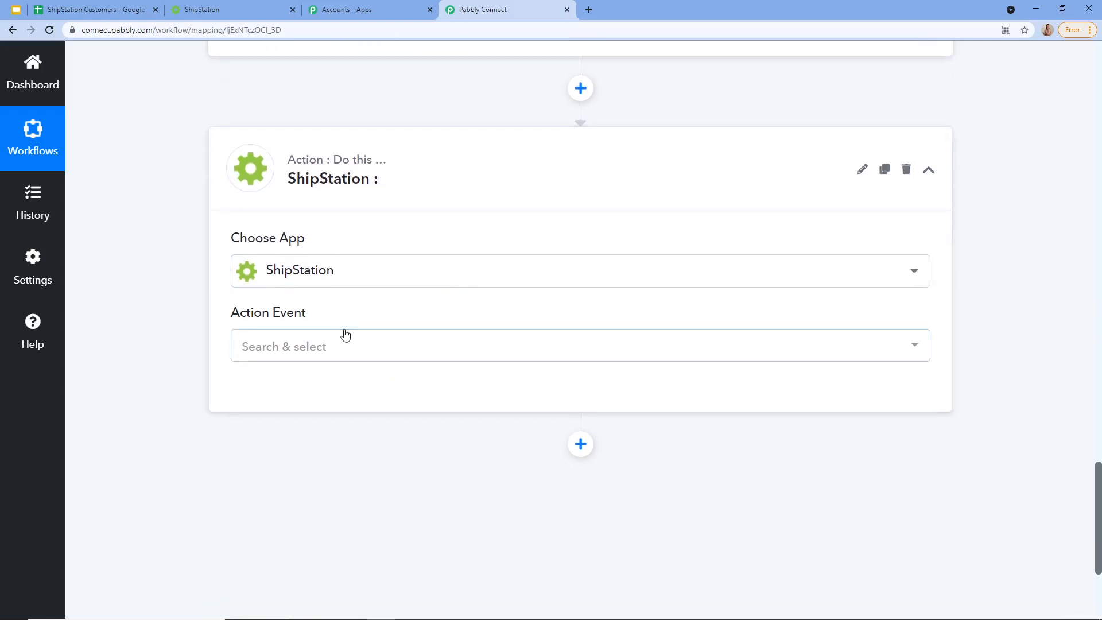
click(330, 345)
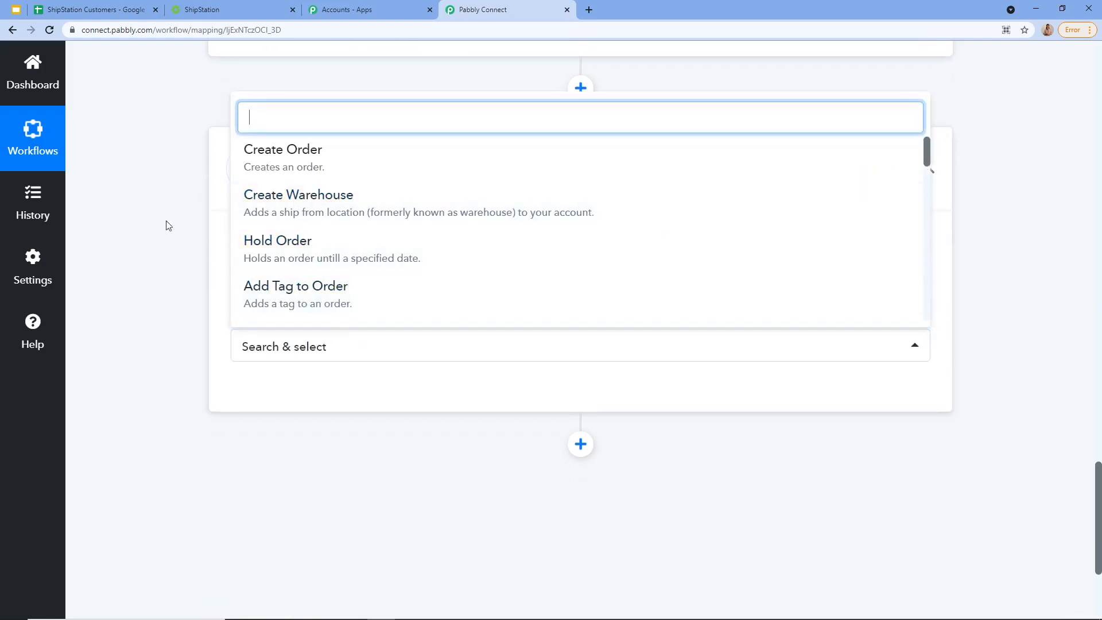
scroll(319, 259, down, 10)
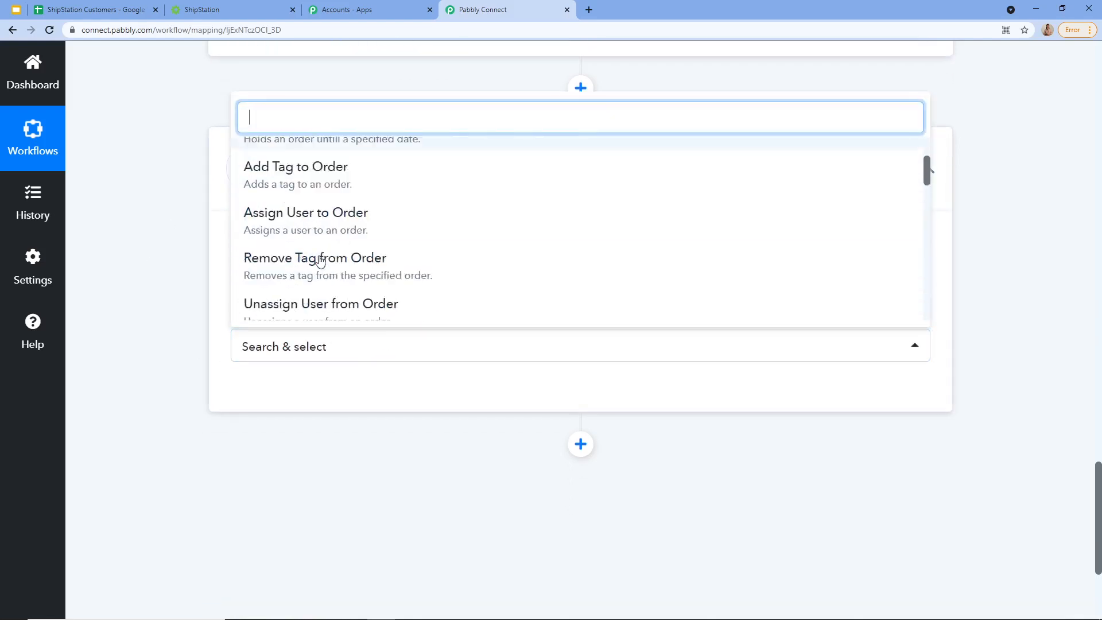
scroll(318, 261, up, 10)
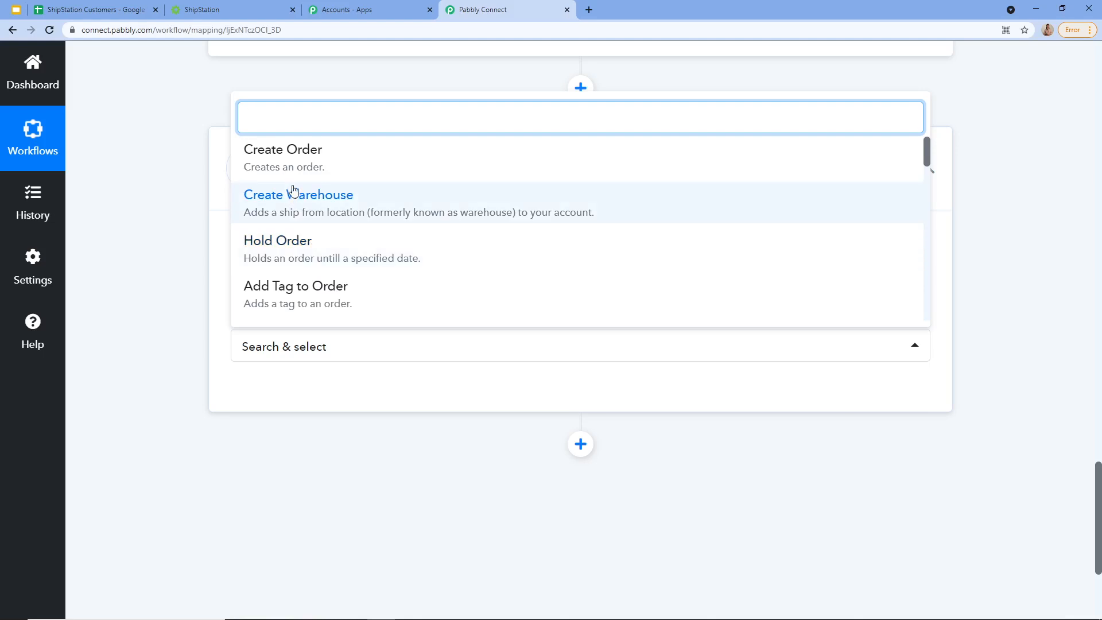
click(270, 166)
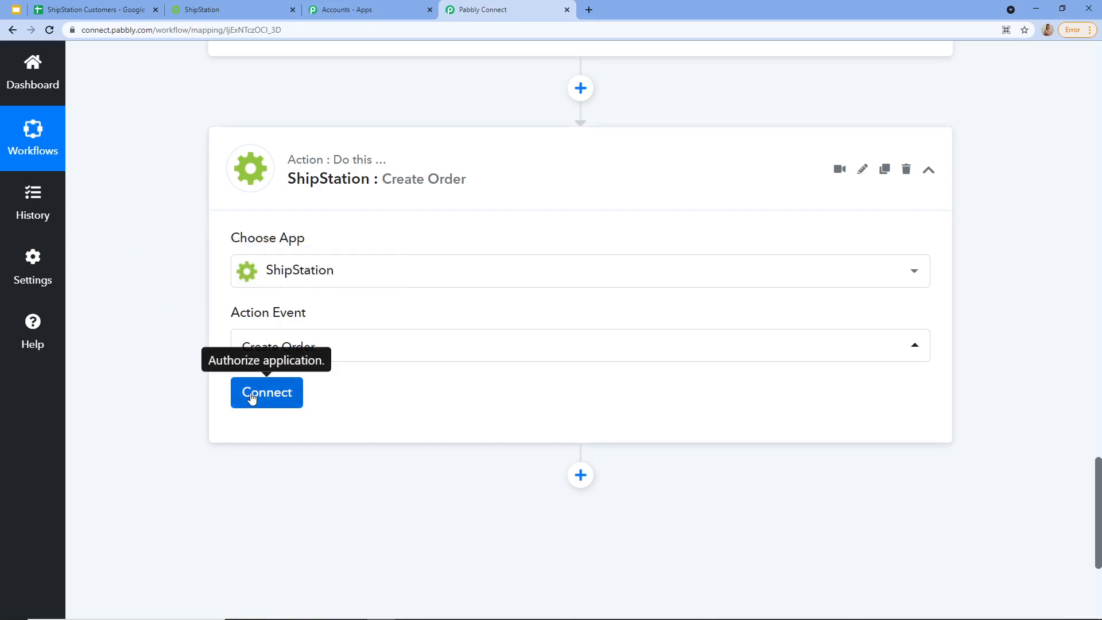
Step: Start connecting the ShipStation account with the Add New Connection option and bring its API key fields into view
click(250, 395)
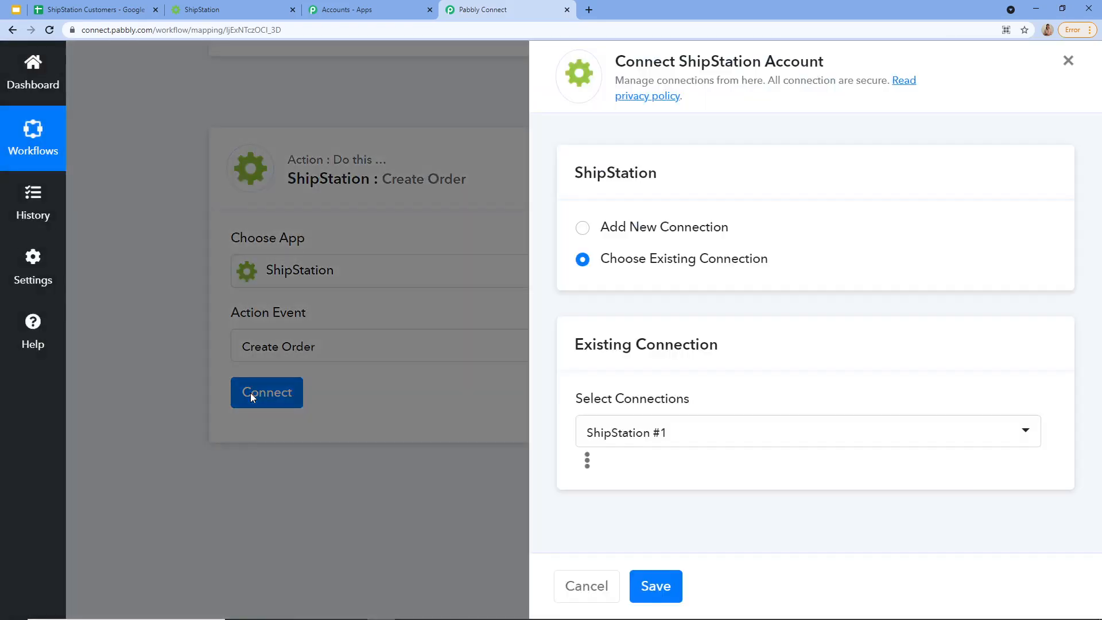
click(581, 229)
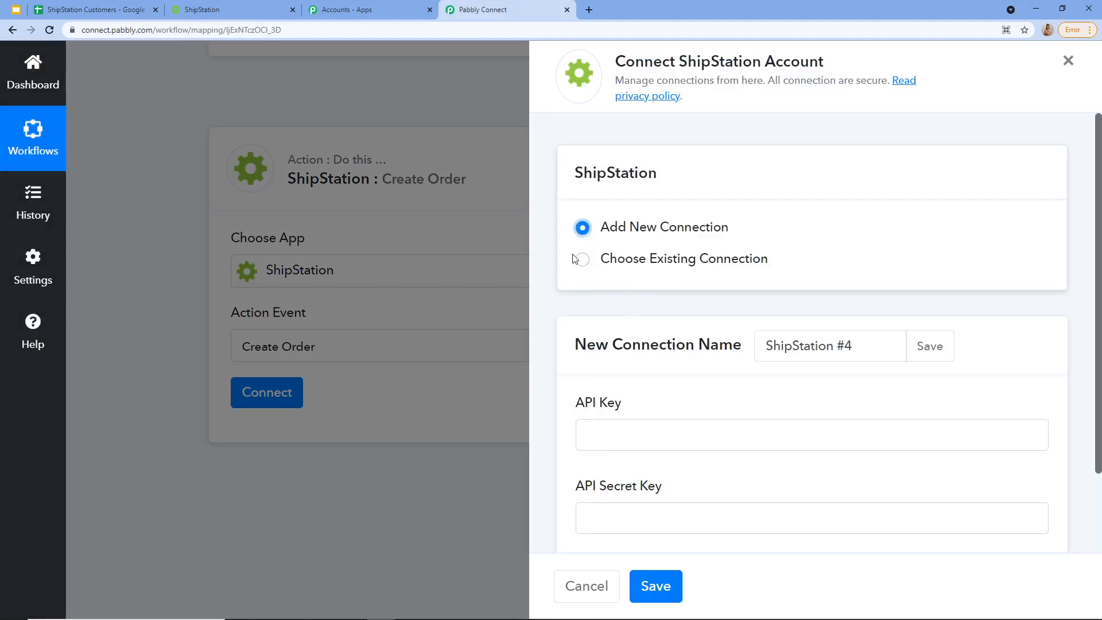
scroll(596, 322, down, 2)
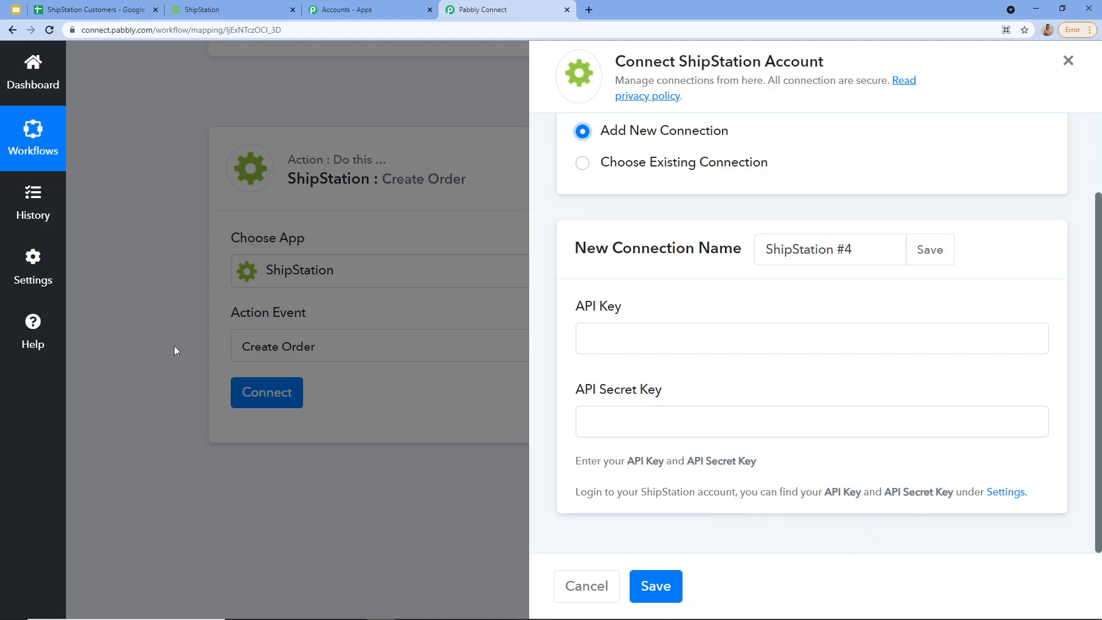
Step: Switch to ShipStation and open the API Settings of the account profile, down to the API Keys section
click(241, 9)
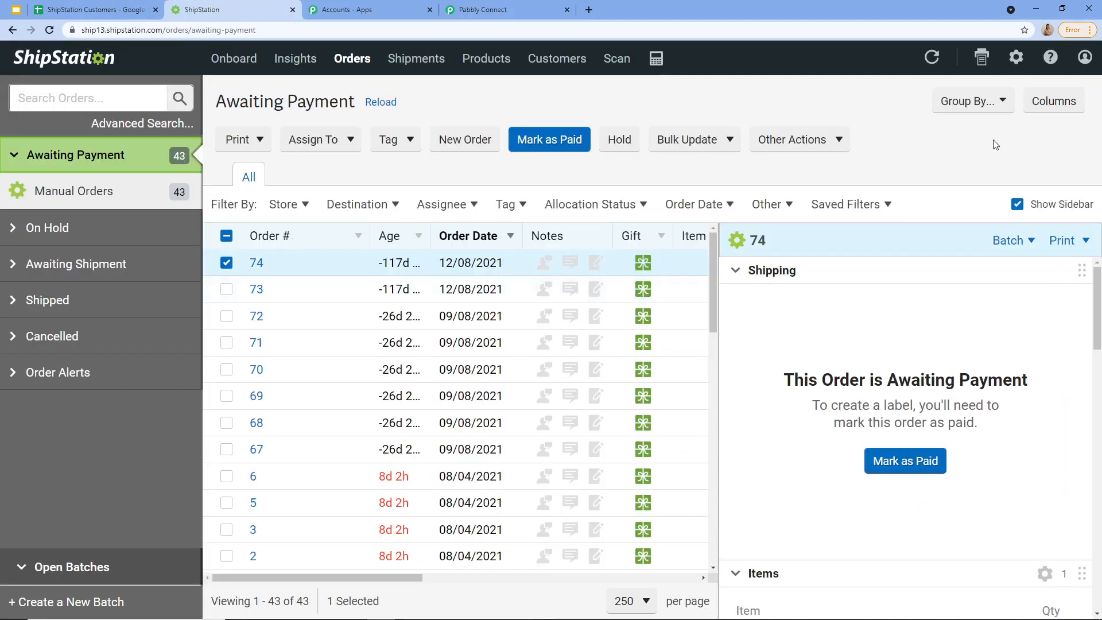
click(1077, 63)
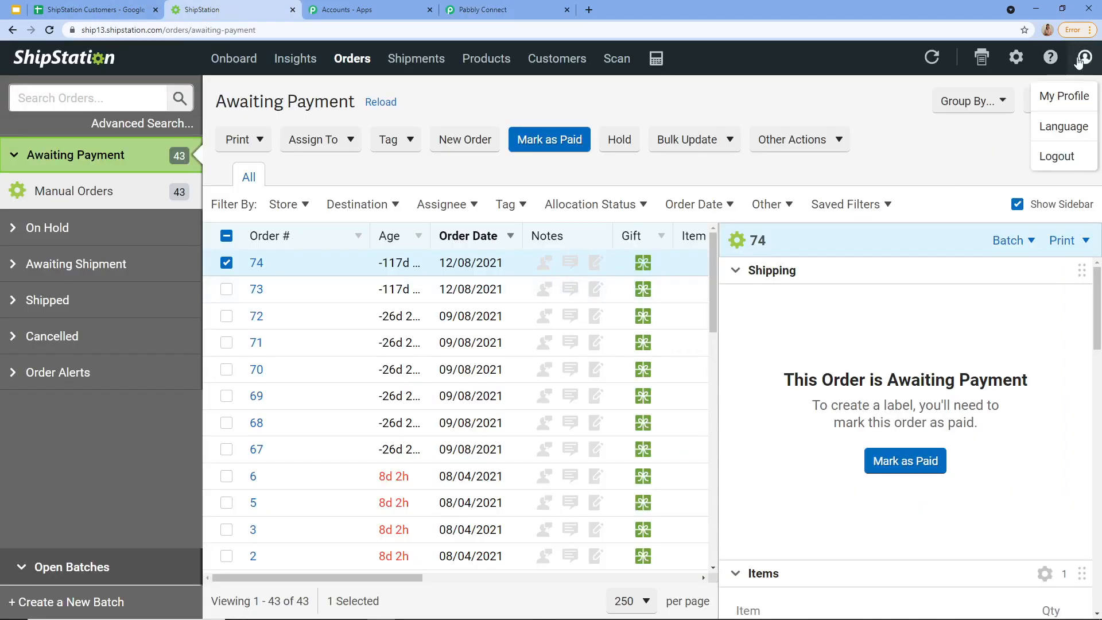
click(1075, 98)
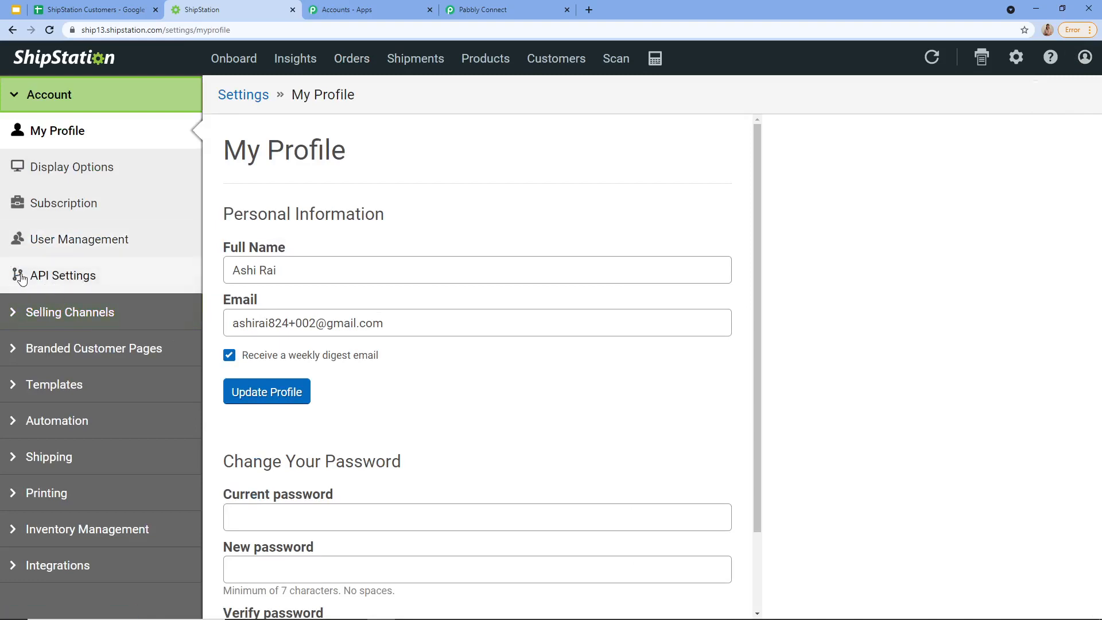
click(55, 277)
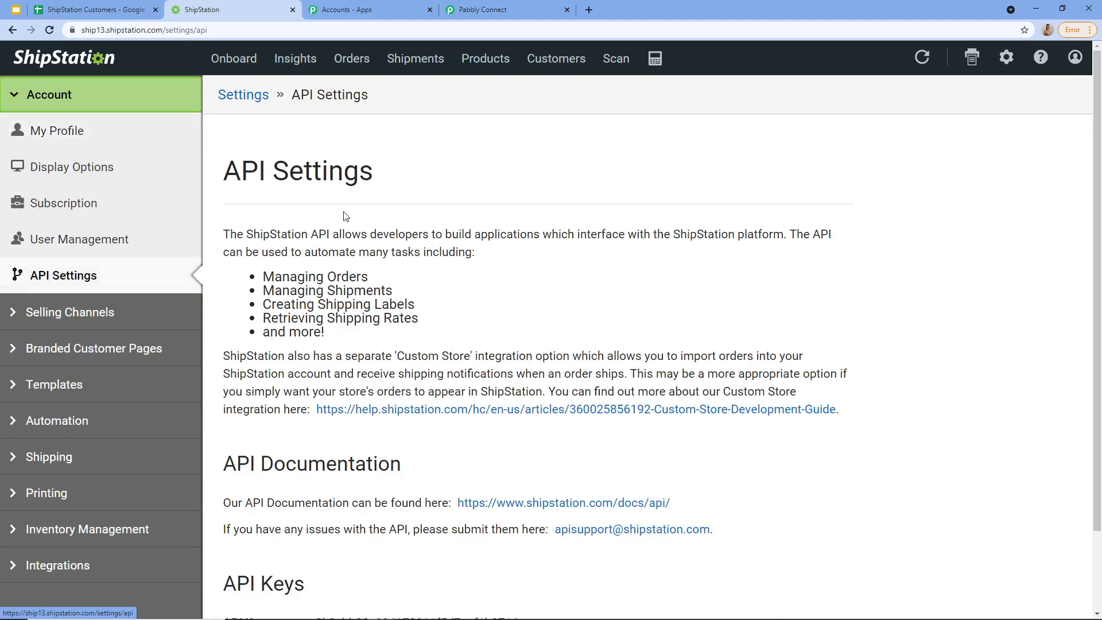
scroll(399, 221, down, 2)
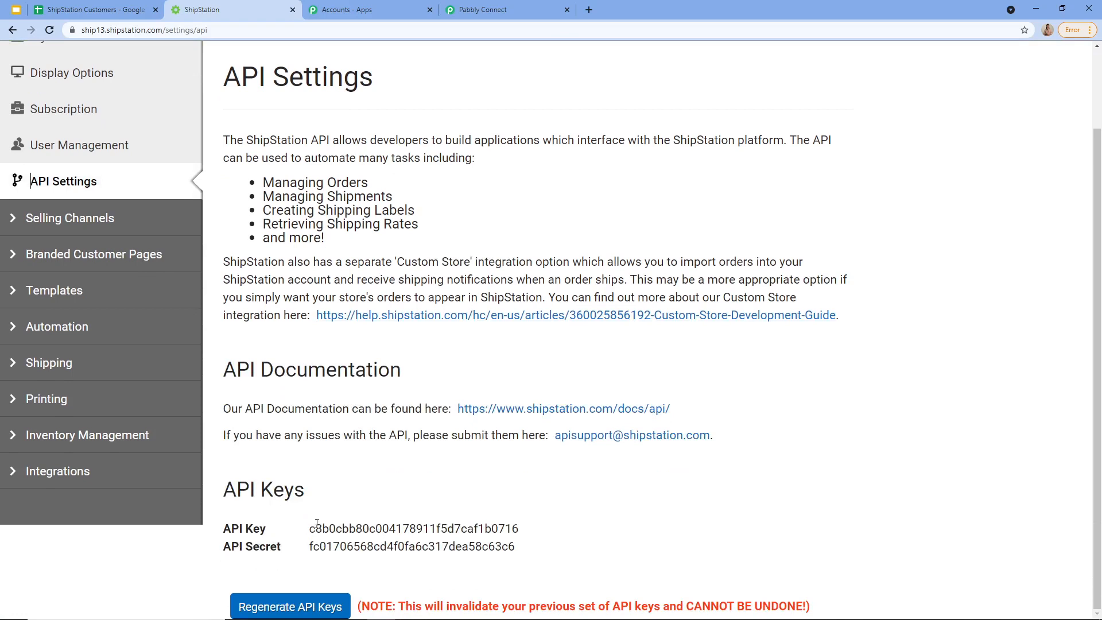
Step: Copy the API key from ShipStation and paste it into the API Key field of the new connection in Pabbly Connect
triple_click(546, 534)
click(533, 540)
double_click(522, 534)
key(ctrl+c)
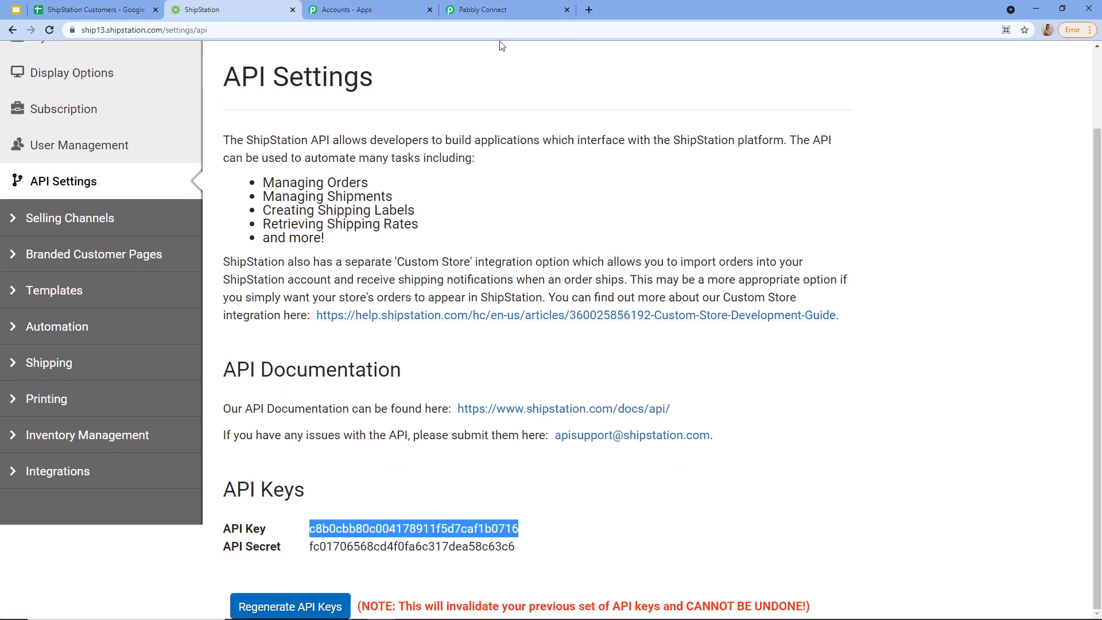
click(489, 8)
click(581, 339)
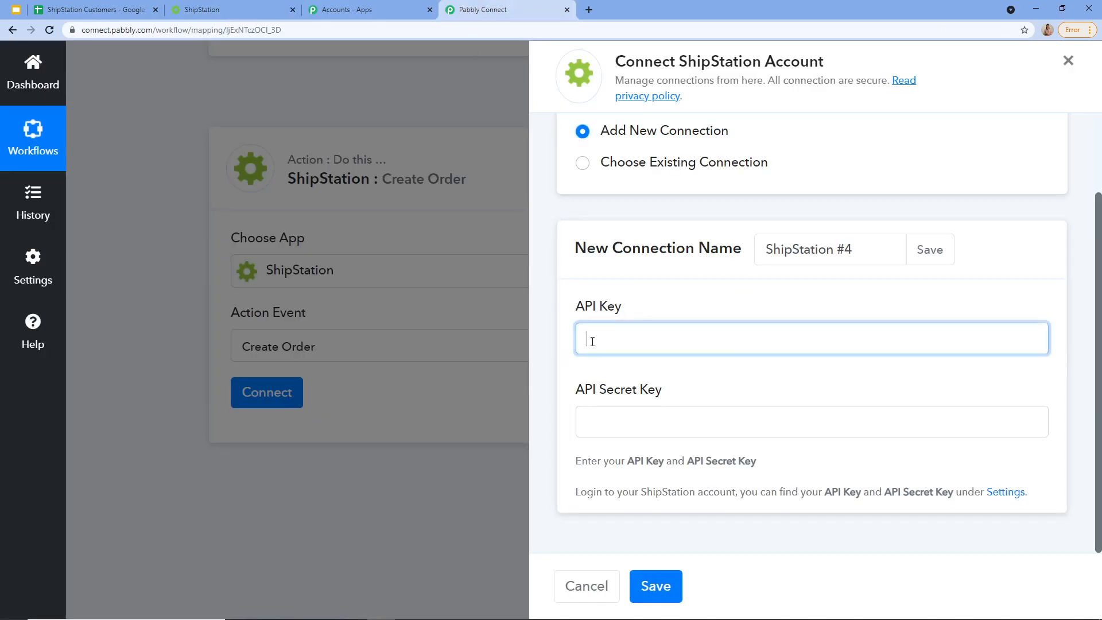
right_click(580, 339)
click(633, 424)
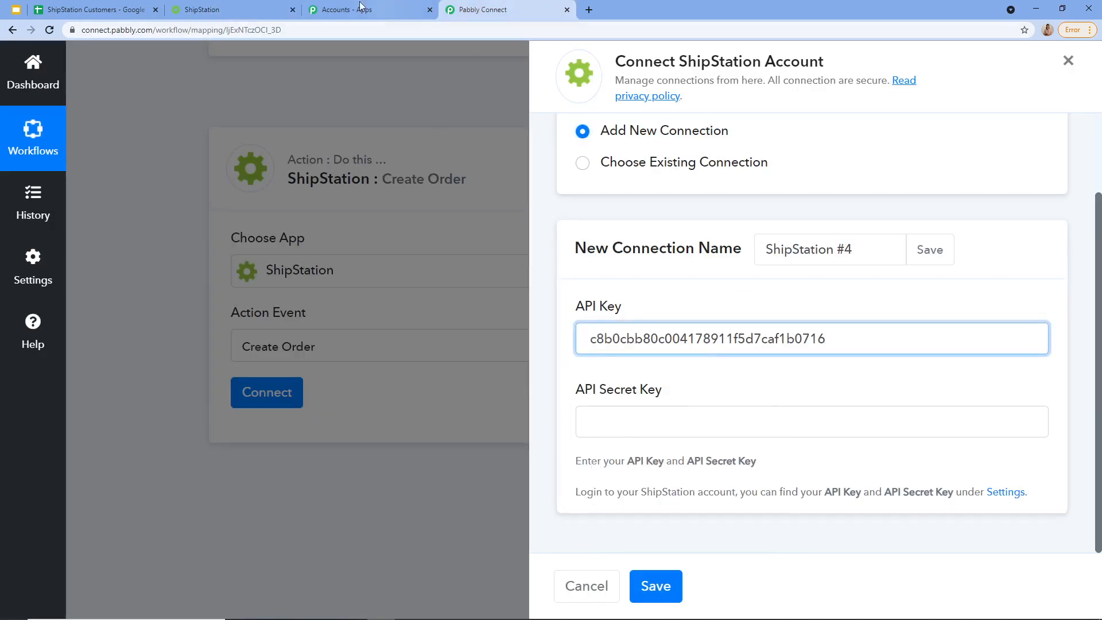
Step: Copy the API secret from ShipStation into the connection's API Secret Key field in Pabbly Connect and save the connection
click(248, 6)
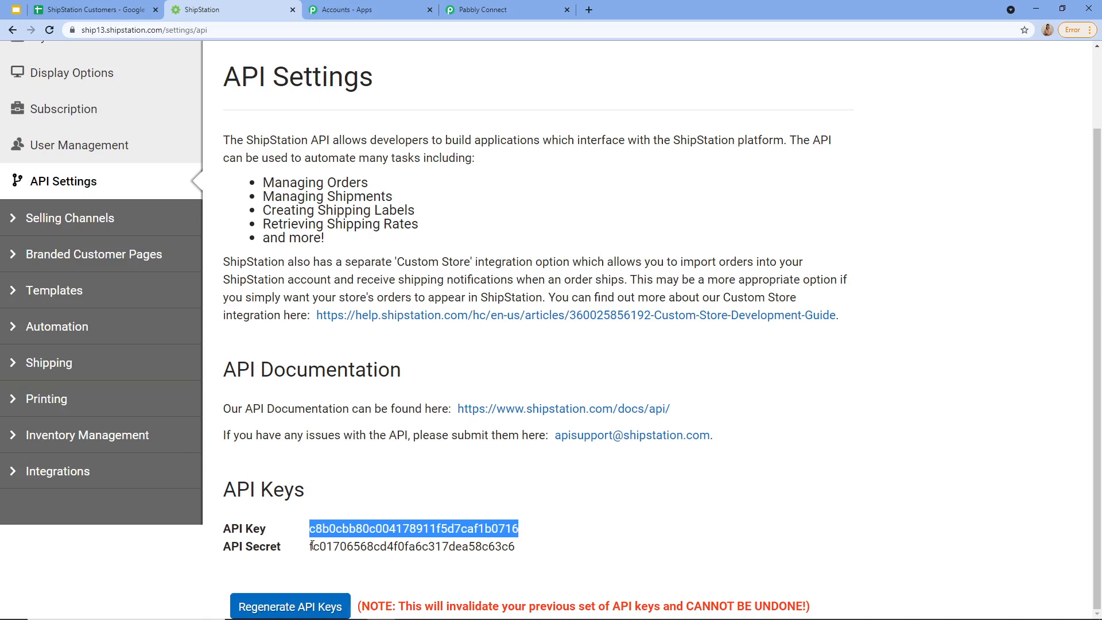
drag(310, 545, 515, 544)
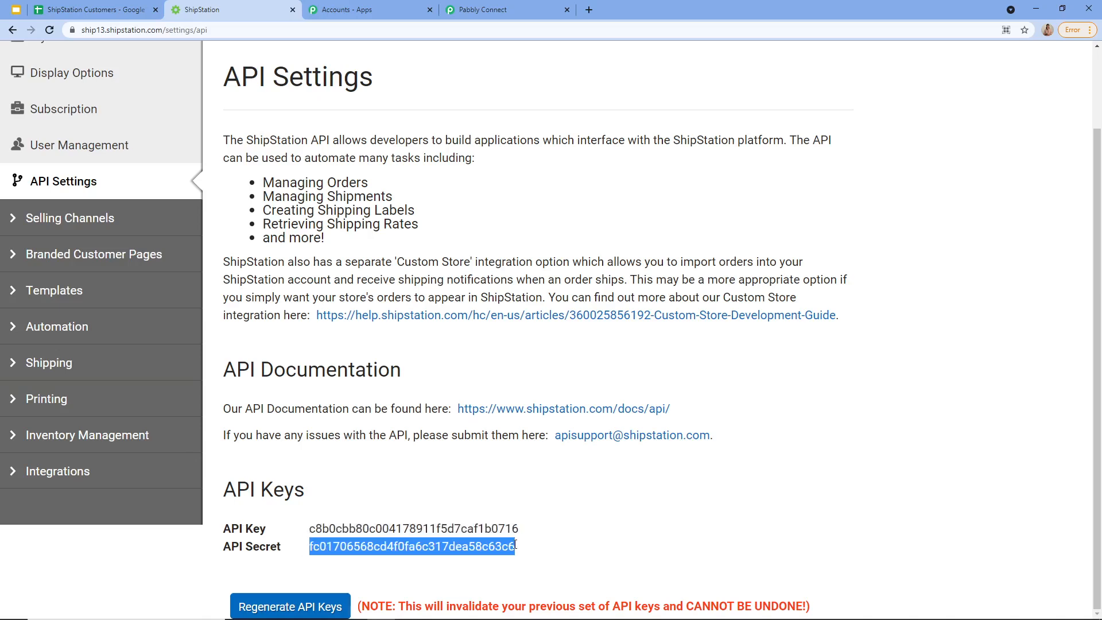
click(459, 11)
right_click(625, 410)
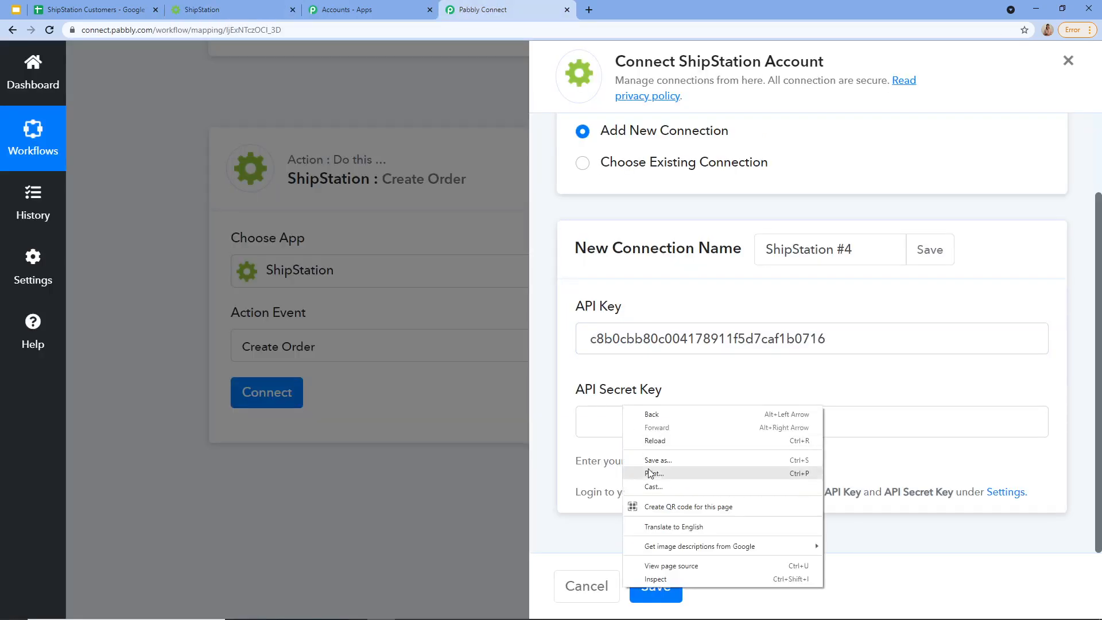
click(614, 430)
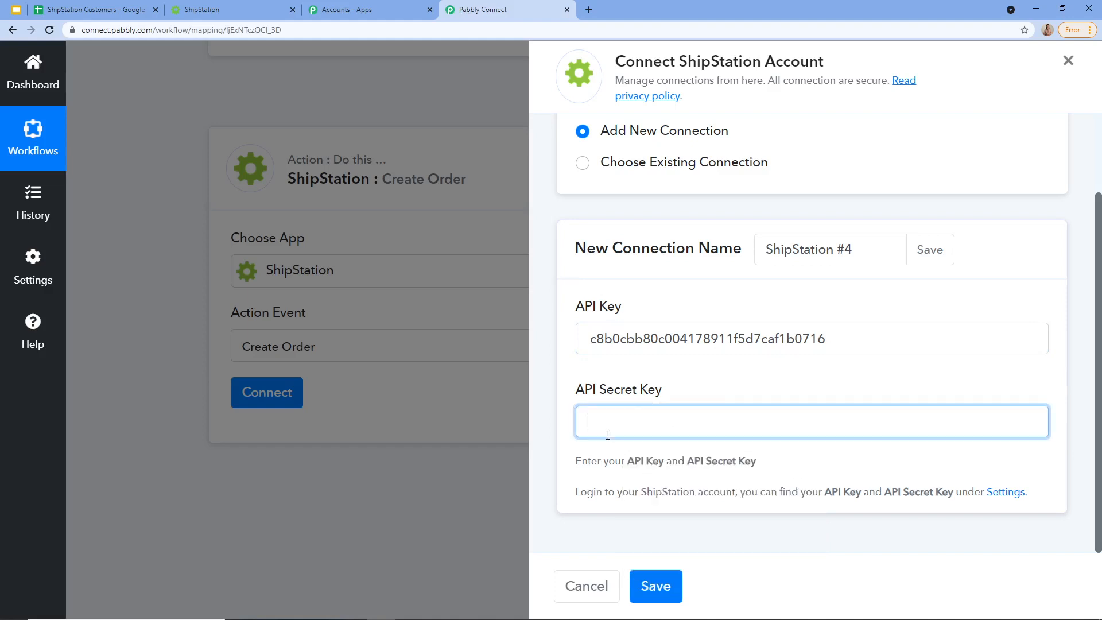
right_click(609, 434)
click(636, 324)
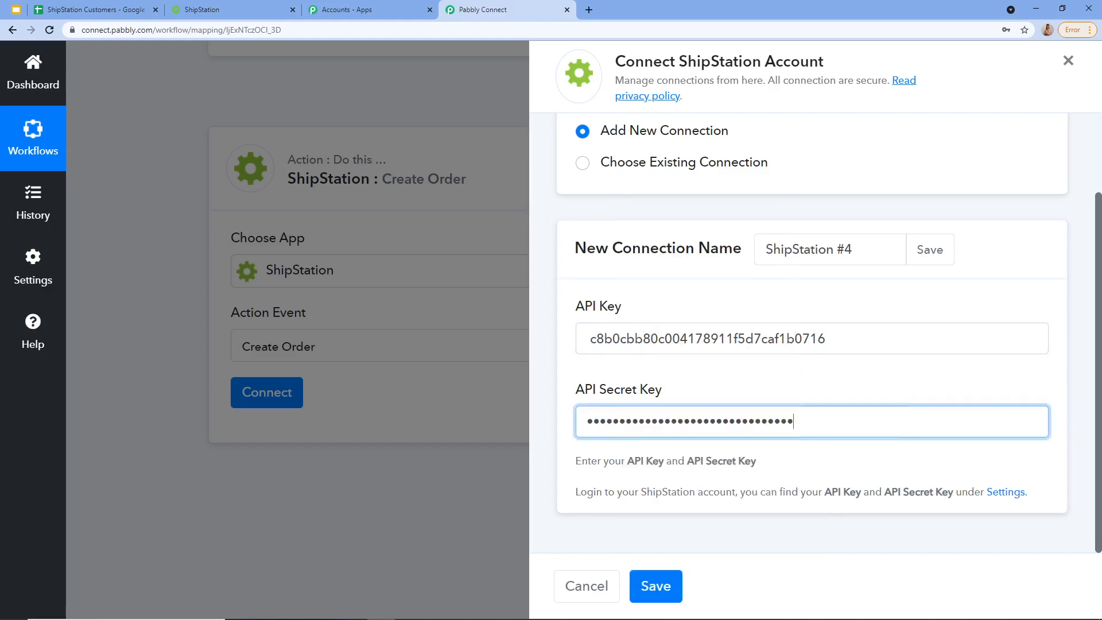
click(657, 584)
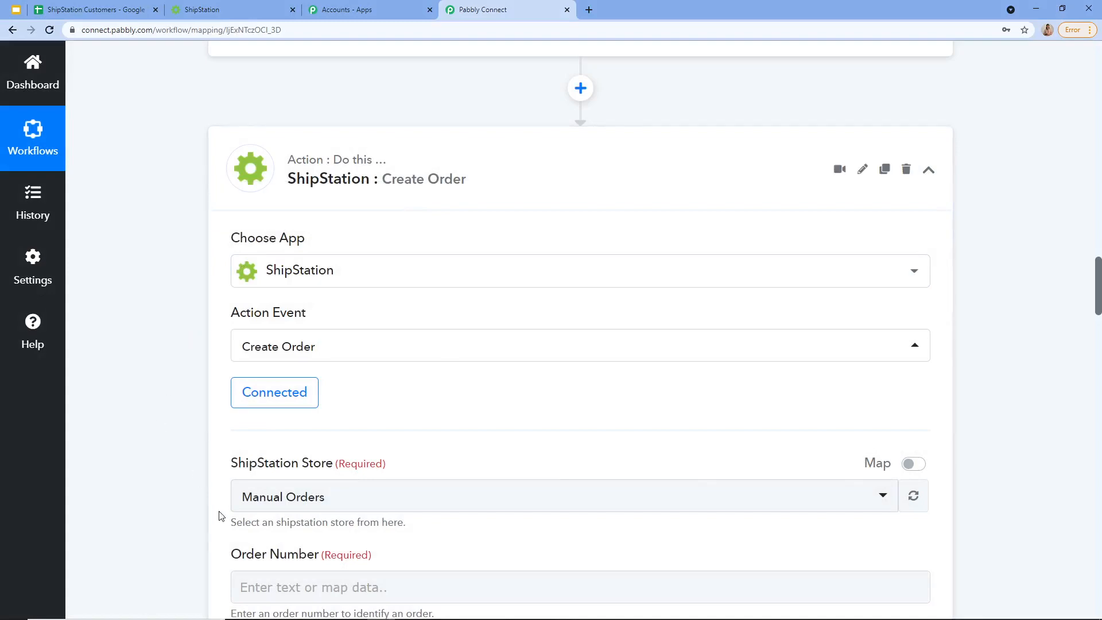
Step: Look over the Create Order fields and collapse the Date/Time Formatter step above them
scroll(419, 411, down, 10)
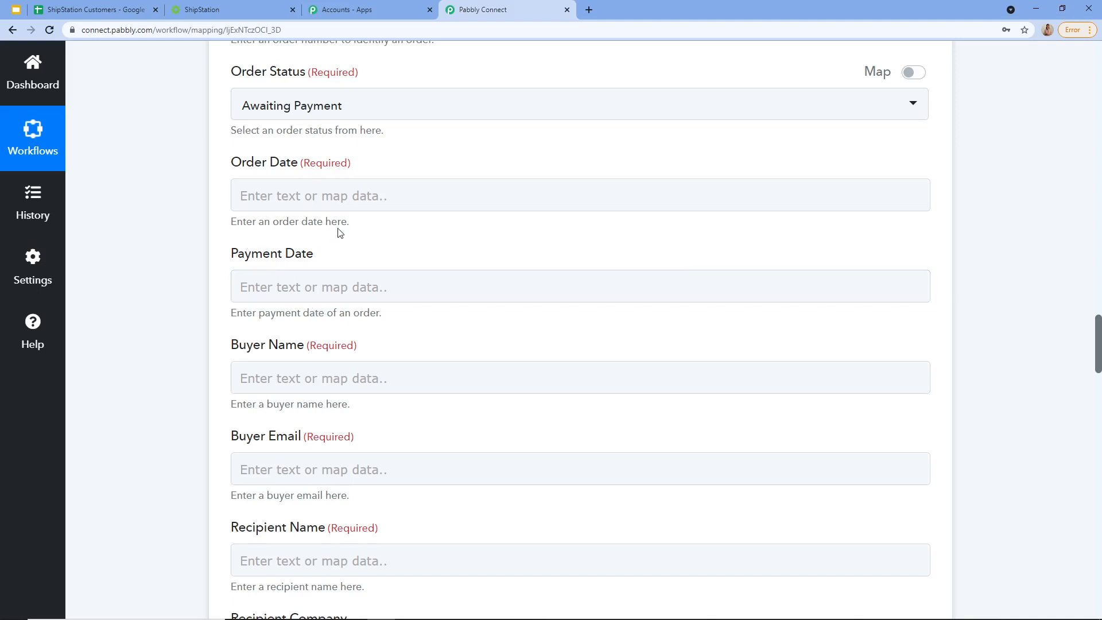
scroll(339, 231, up, 4)
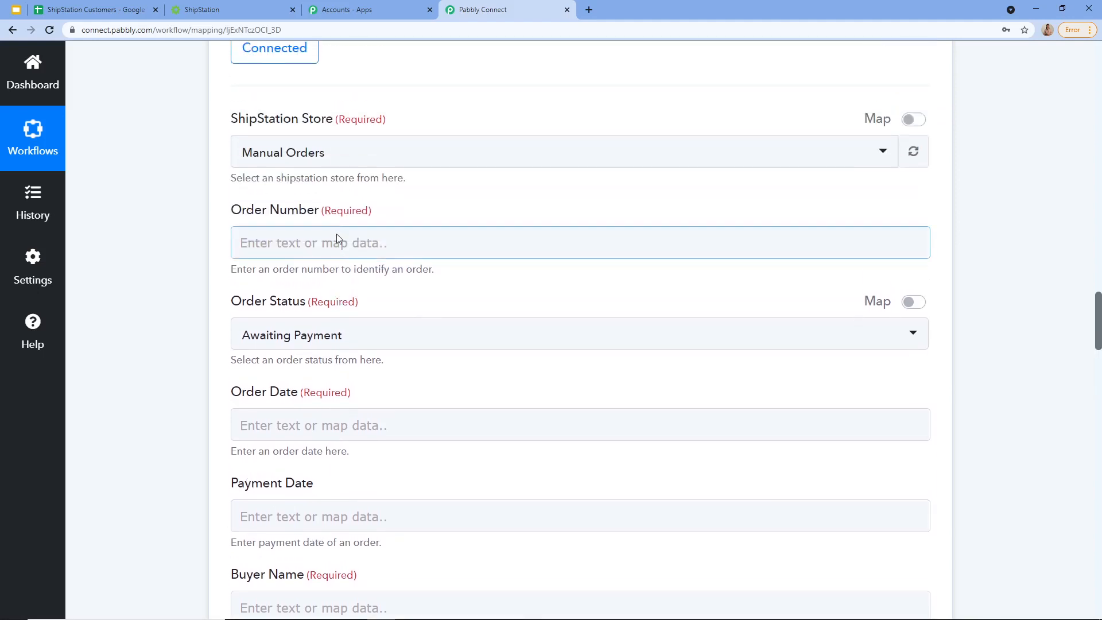
scroll(339, 245, up, 15)
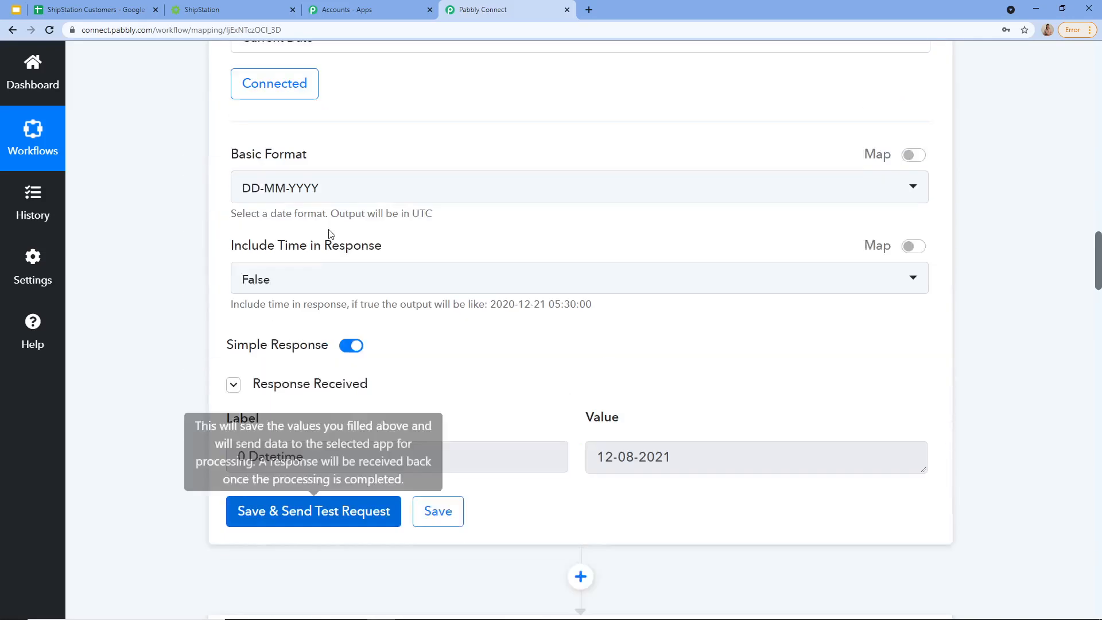
scroll(321, 115, up, 1)
click(928, 131)
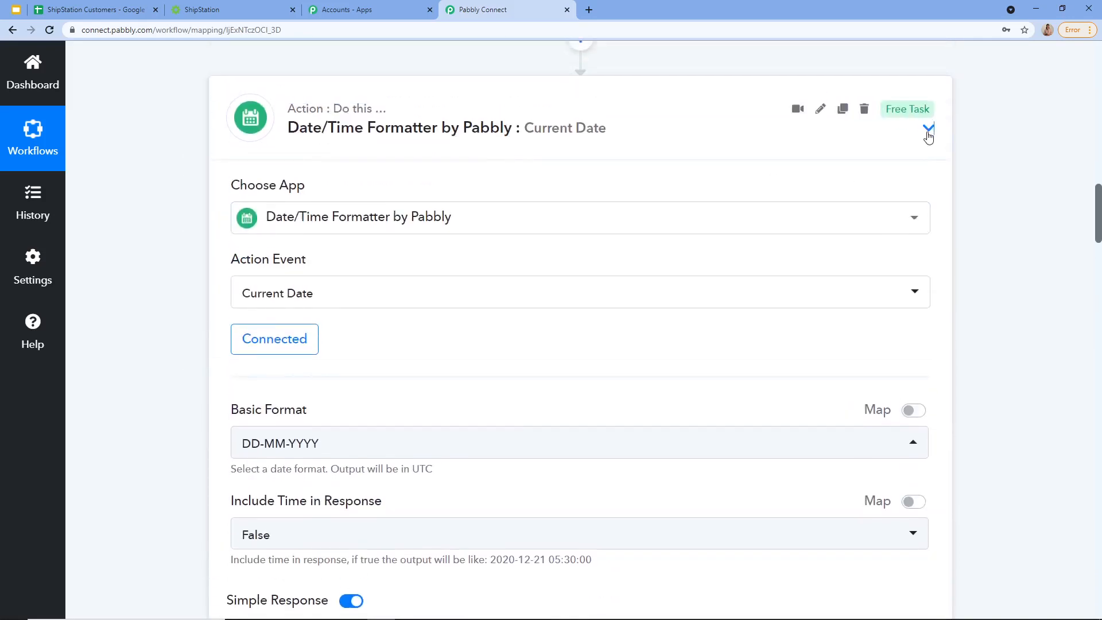
Step: Review the captured Google Sheets response, from Order Number to RowIndex, as source data for the Create Order fields
scroll(779, 194, up, 2)
scroll(177, 516, down, 7)
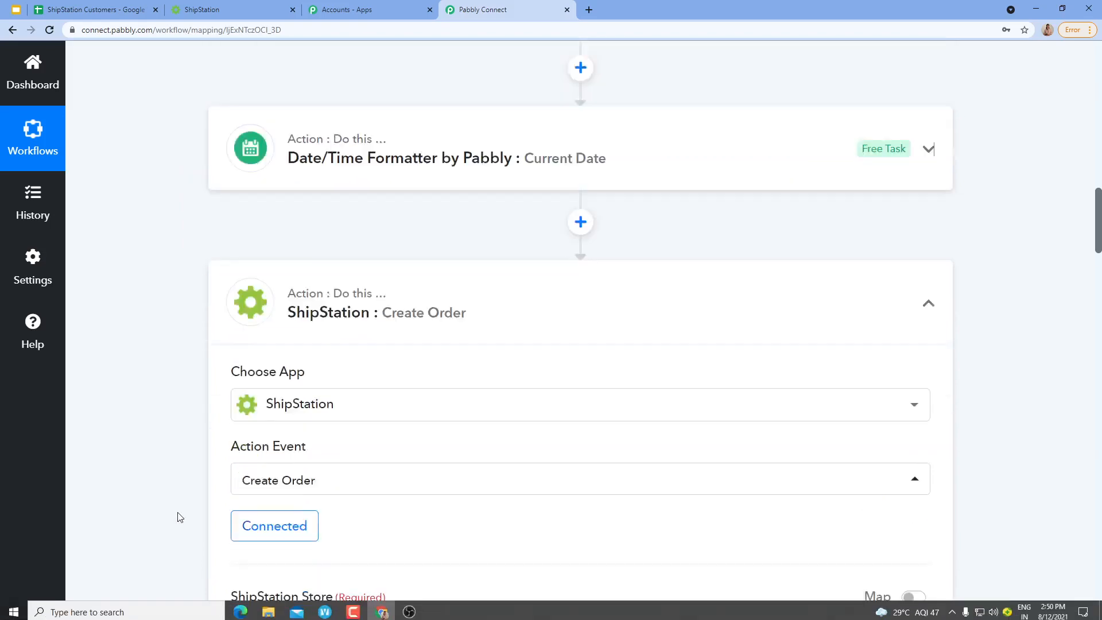
scroll(355, 471, down, 3)
scroll(516, 269, up, 12)
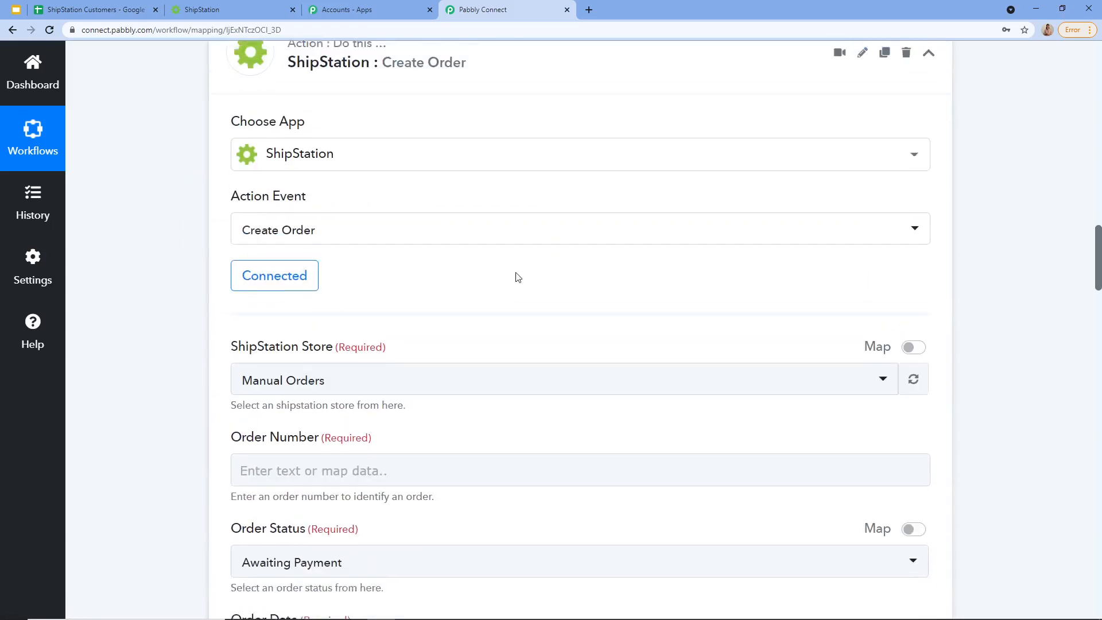
scroll(516, 259, up, 3)
scroll(473, 238, up, 2)
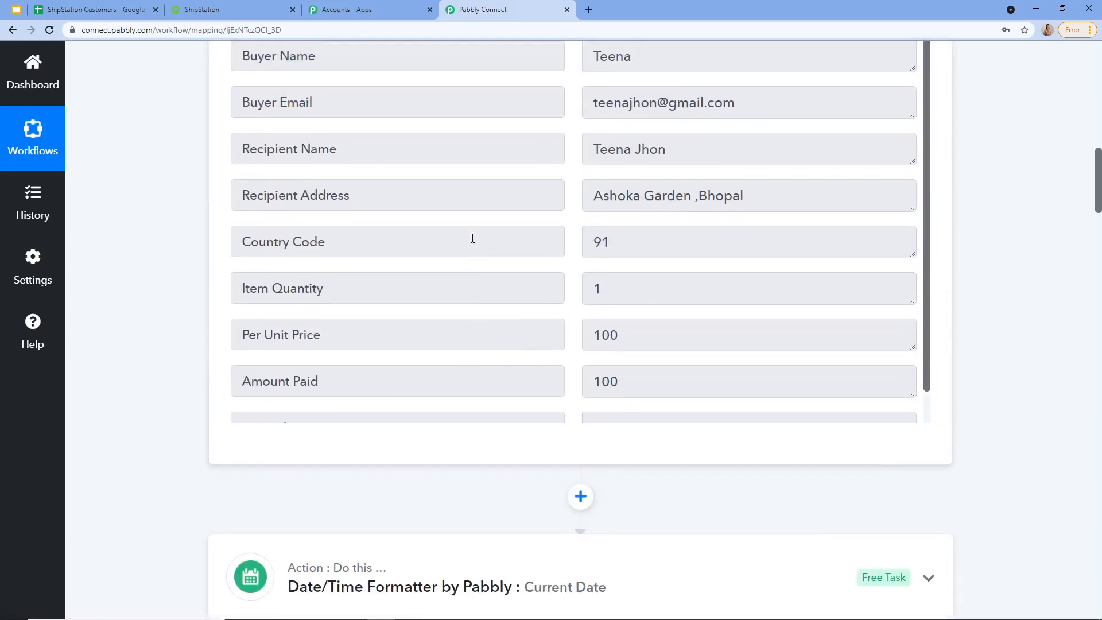
scroll(497, 167, up, 1)
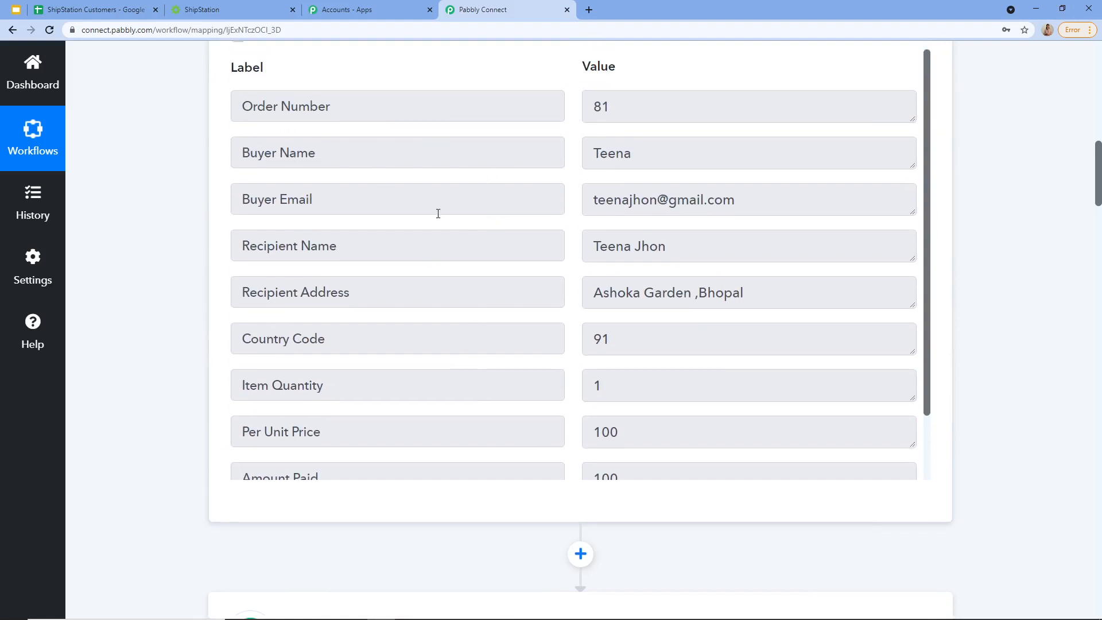
scroll(389, 277, down, 2)
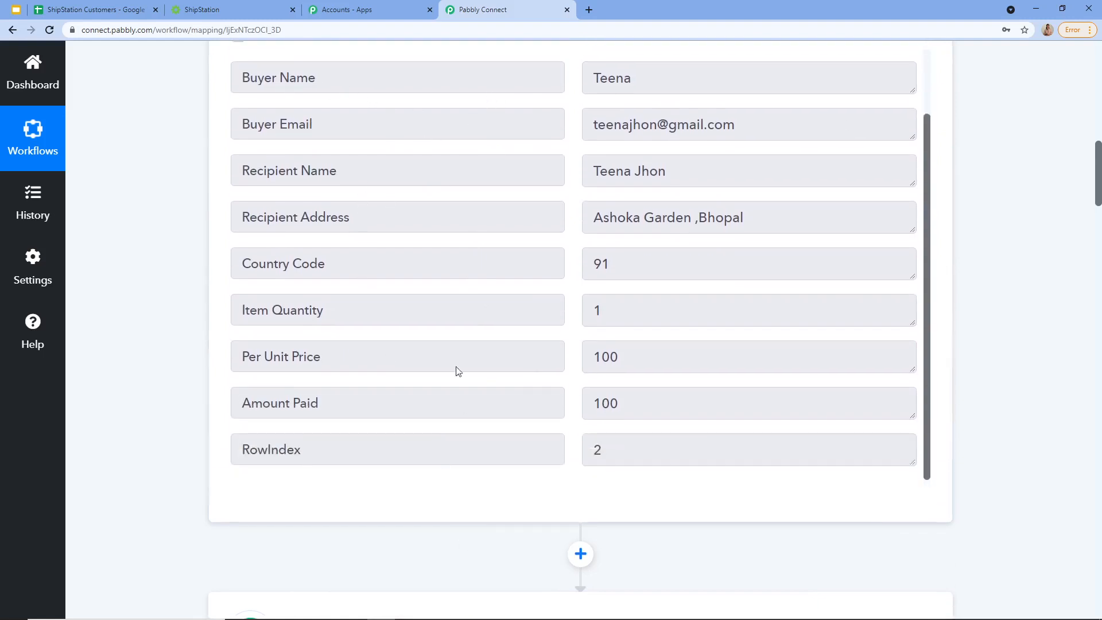
scroll(476, 350, down, 8)
scroll(267, 383, down, 4)
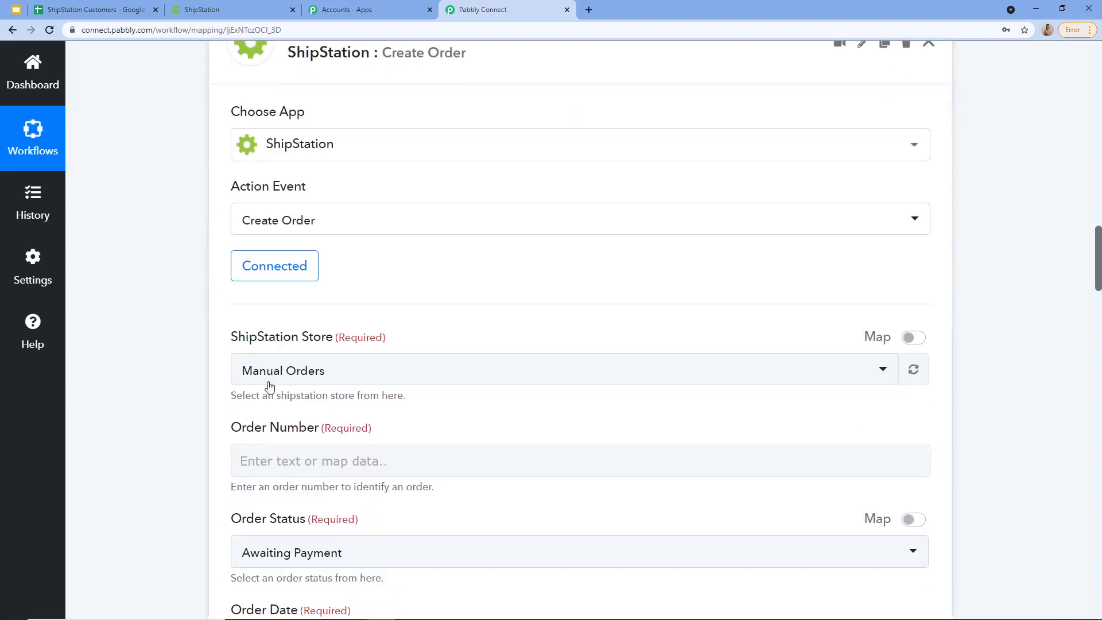
Step: Map Order Number to the Google Sheets row's Order Number value and check it against the captured trigger response
scroll(473, 454, down, 2)
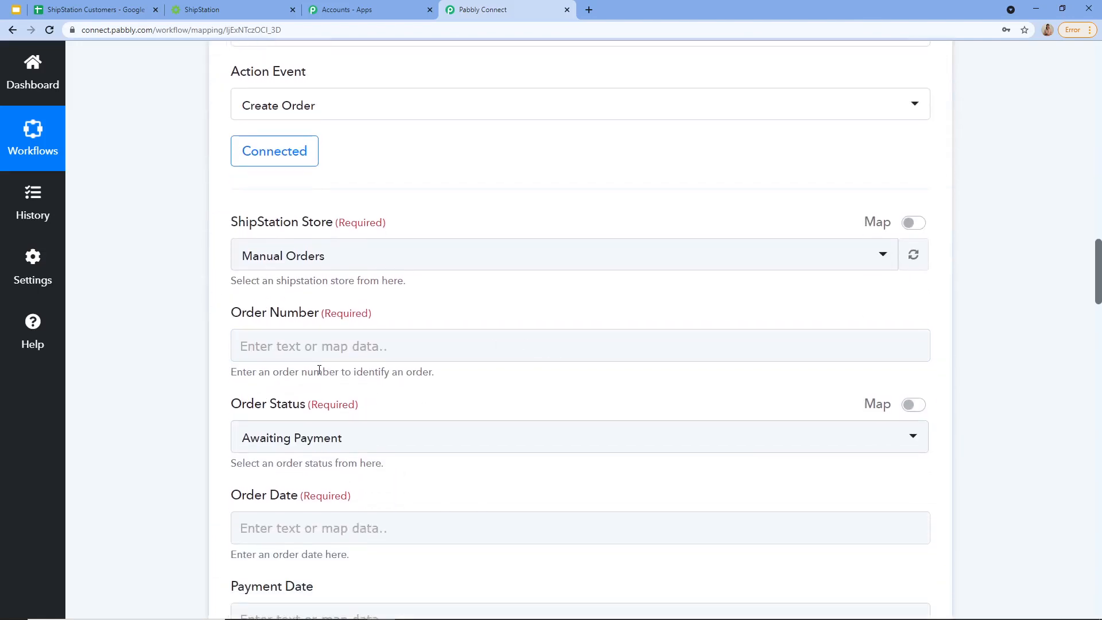
scroll(455, 336, down, 1)
click(403, 282)
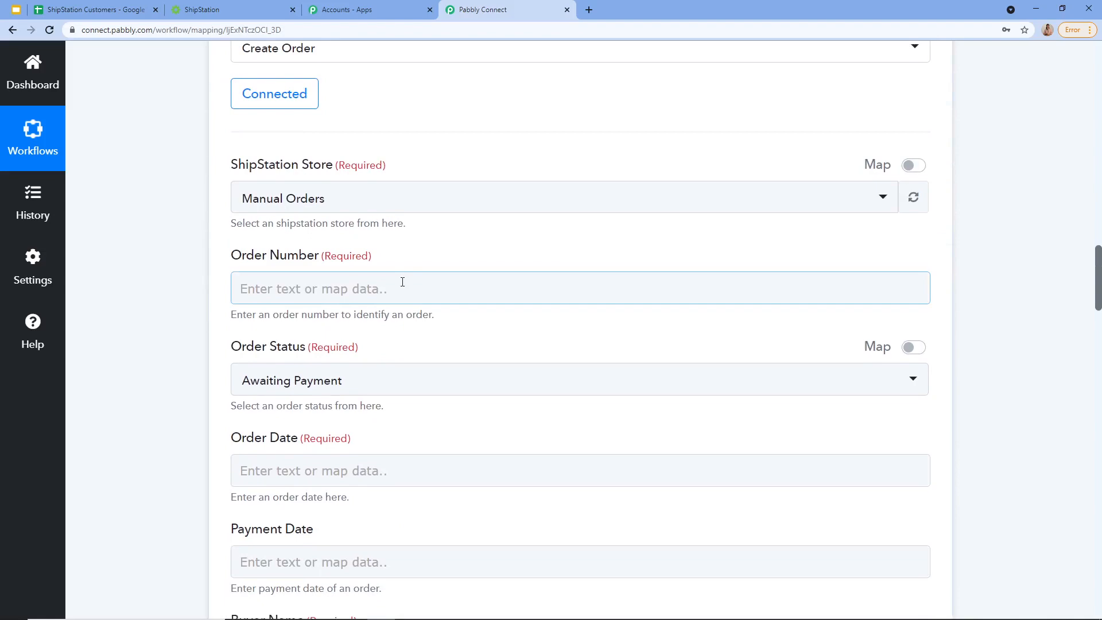
click(353, 292)
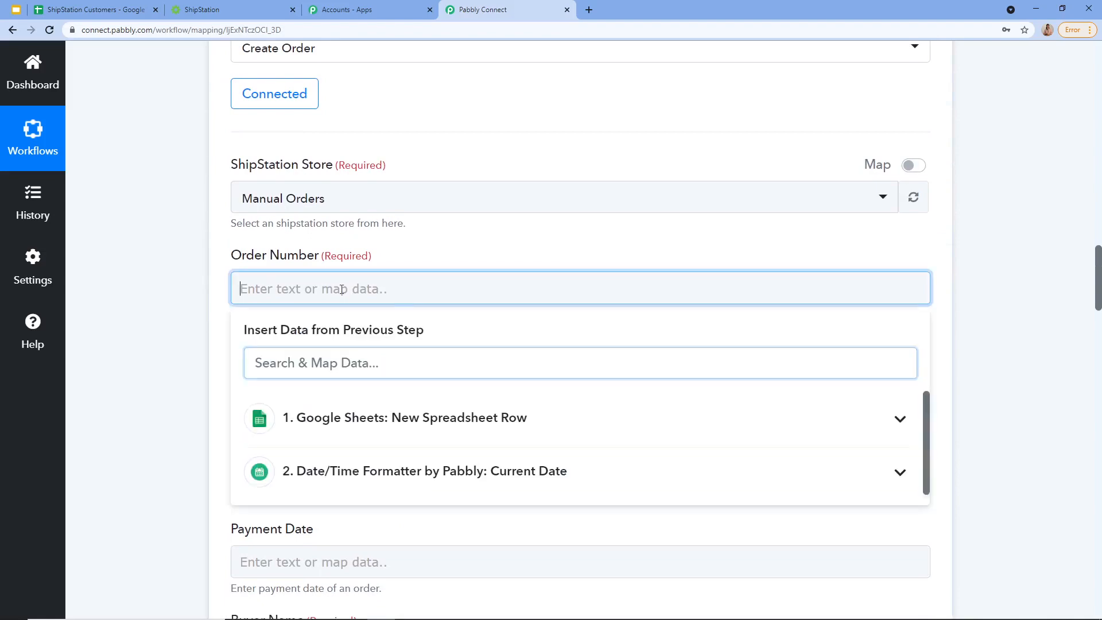
click(344, 430)
click(335, 475)
scroll(475, 236, up, 15)
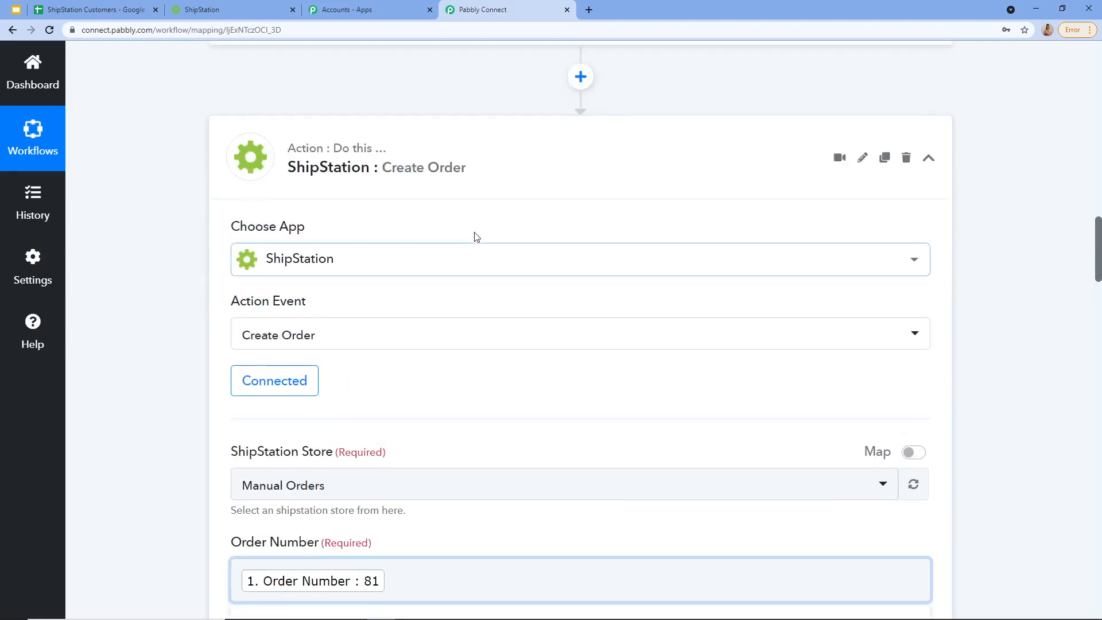
scroll(516, 213, up, 3)
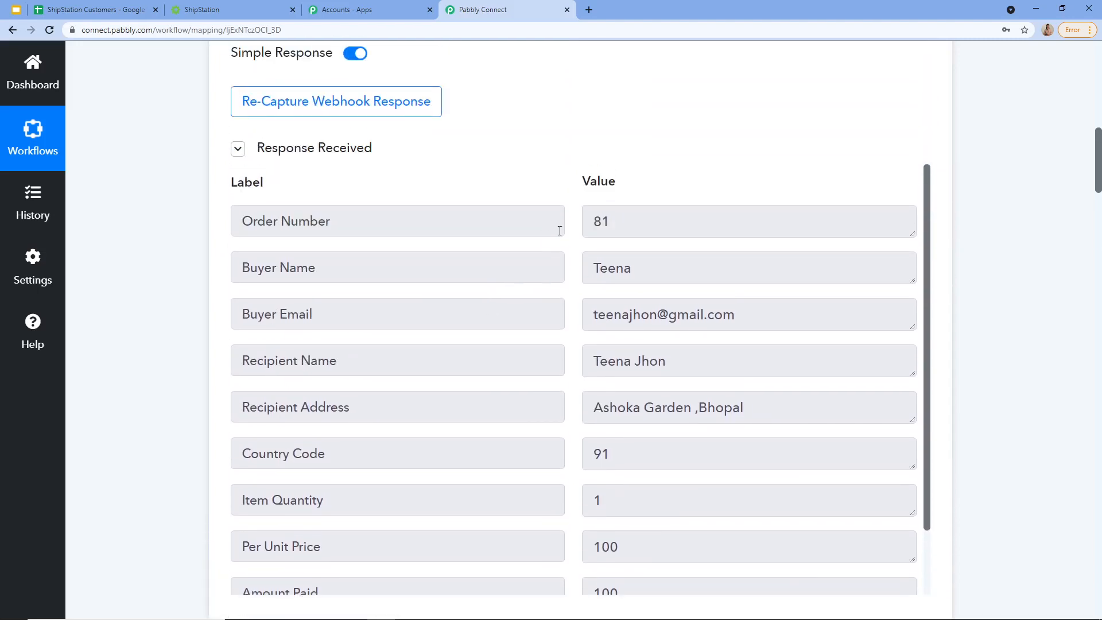
scroll(531, 337, down, 15)
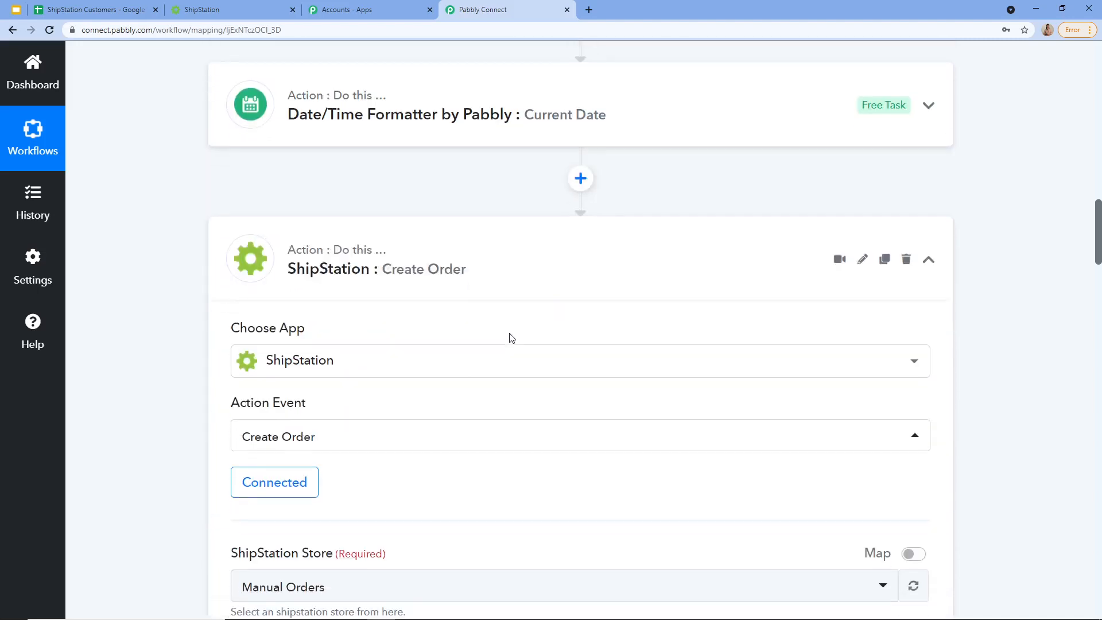
click(398, 395)
Step: Map Order Date in the Create Order action to the Datetime value from the Date/Time Formatter step
scroll(399, 421, down, 4)
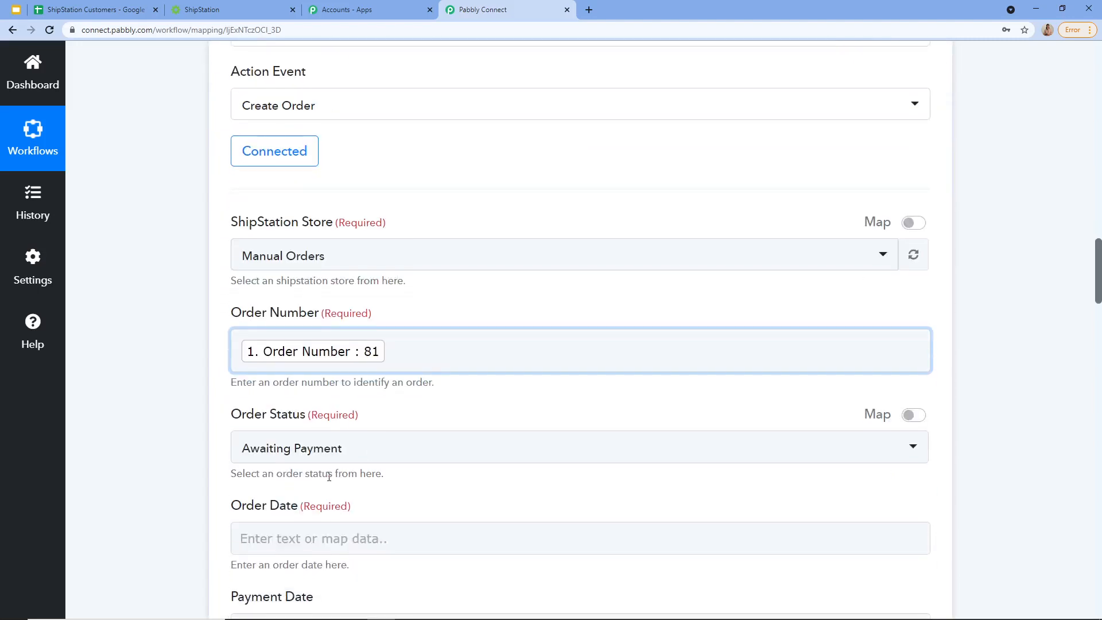
scroll(308, 400, down, 2)
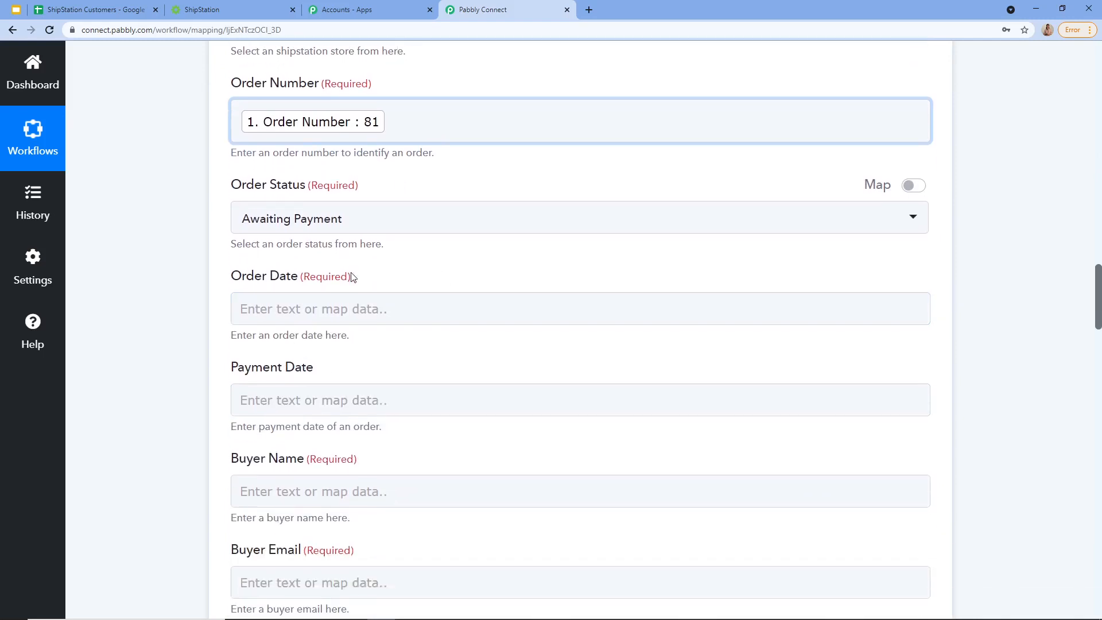
click(368, 316)
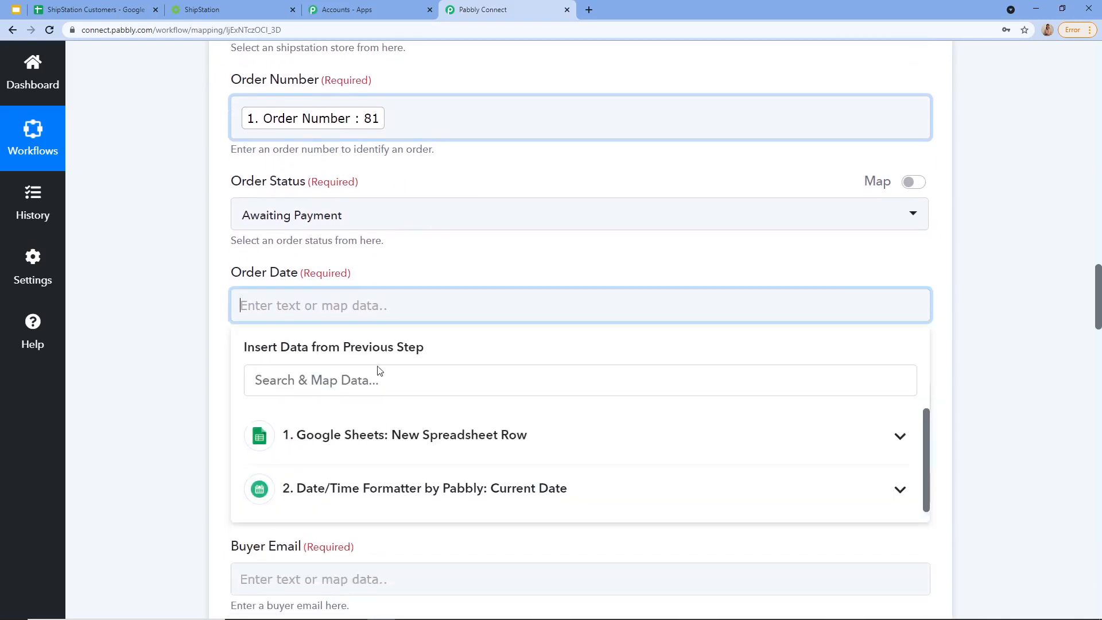
scroll(352, 424, down, 1)
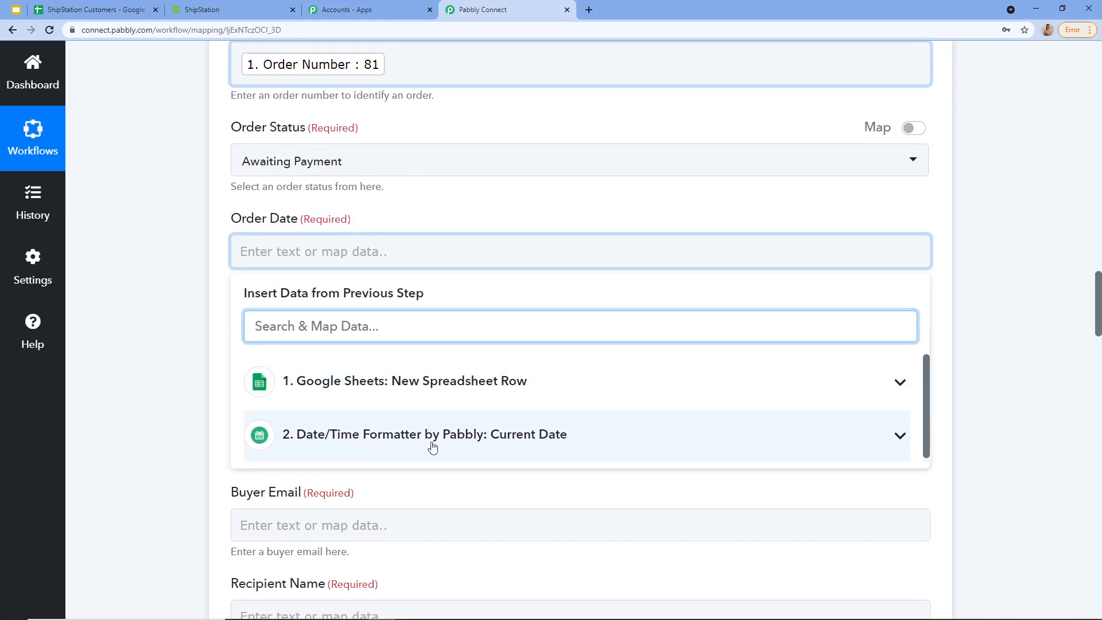
click(459, 445)
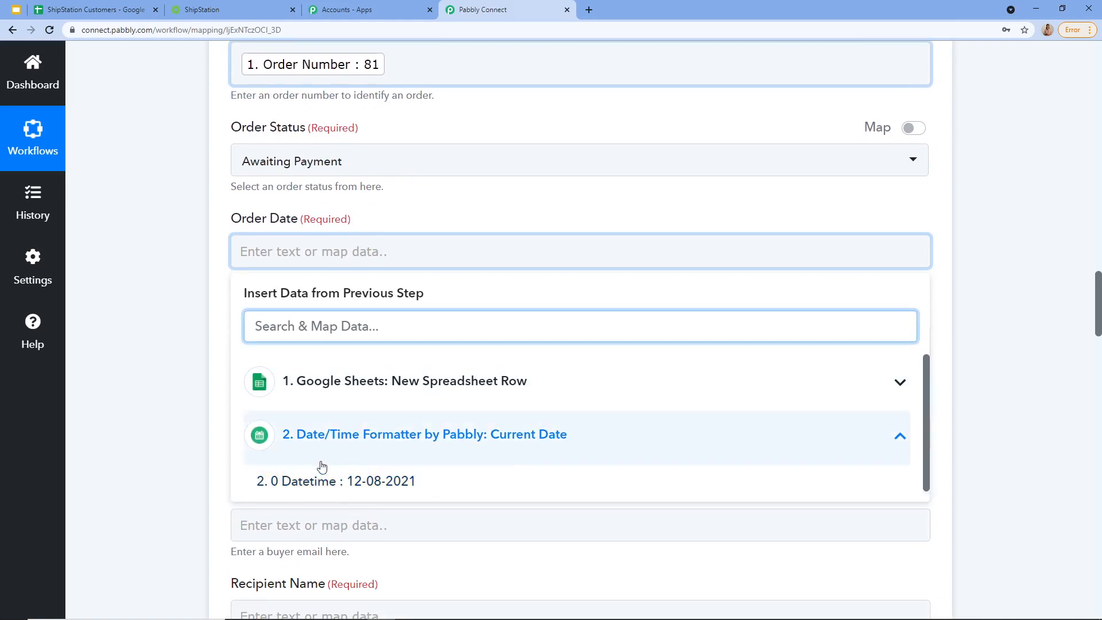
click(401, 486)
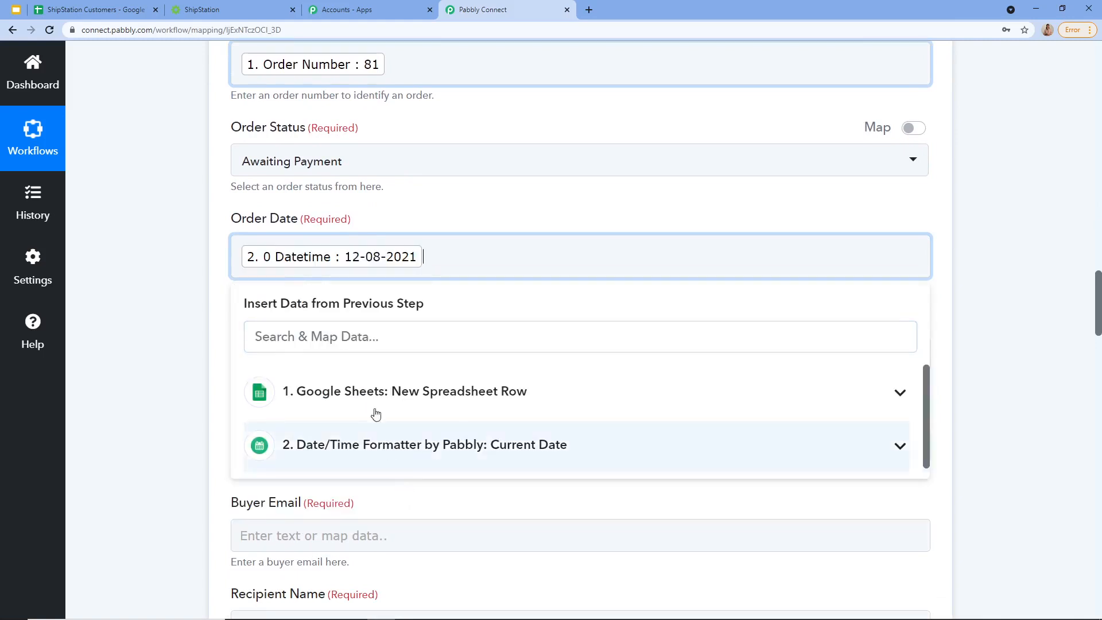
click(380, 214)
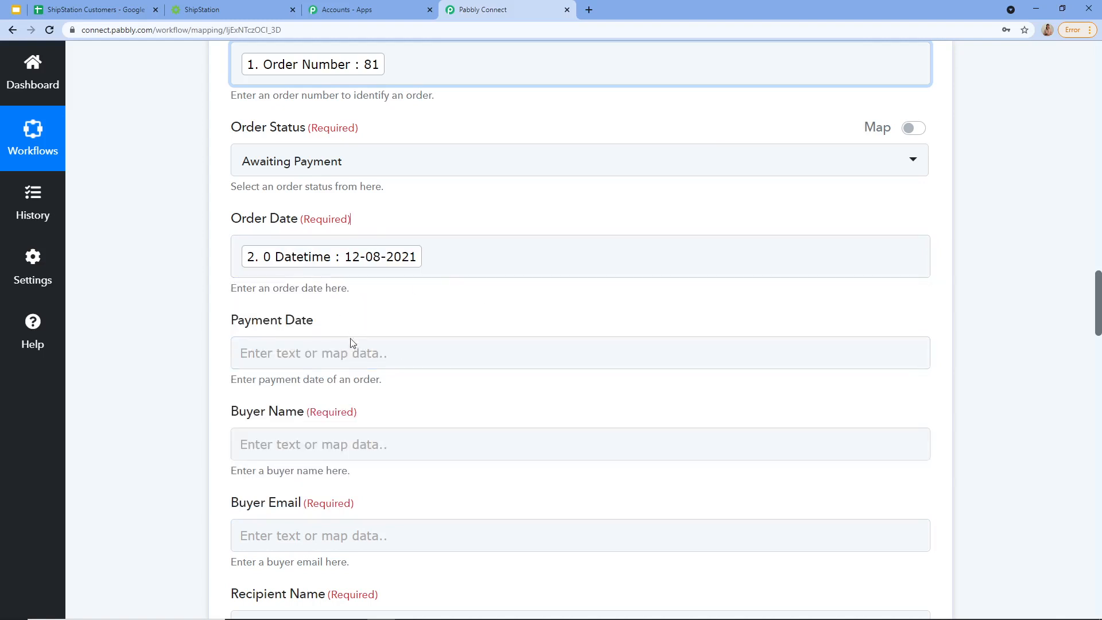
Step: Map Buyer Name to the Google Sheets row's Buyer Name value and check it against the captured trigger response
scroll(351, 343, down, 2)
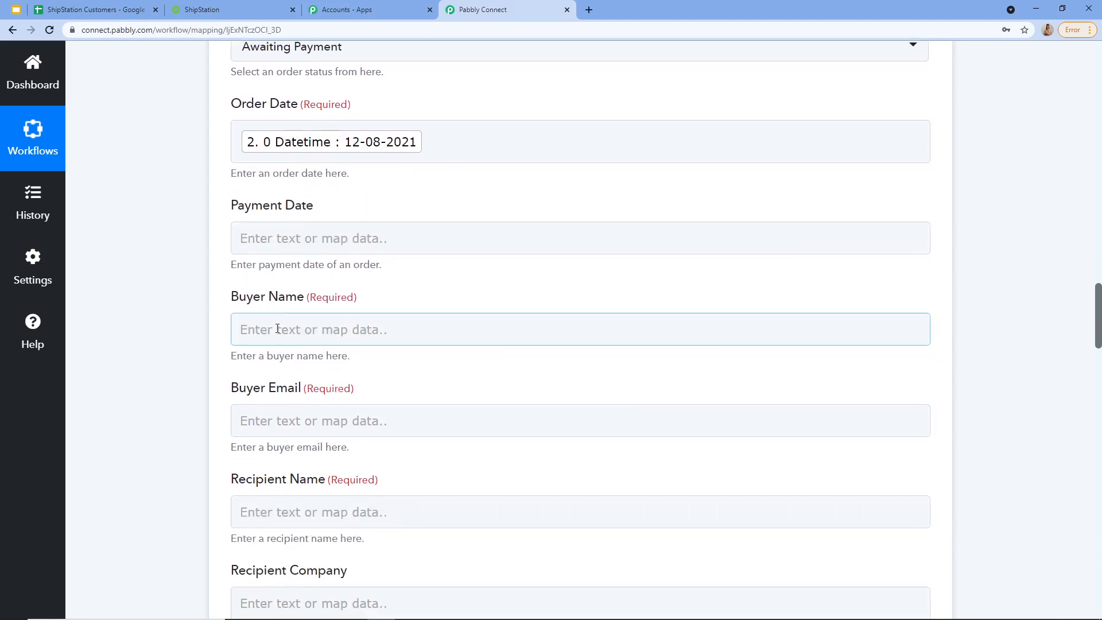
click(276, 329)
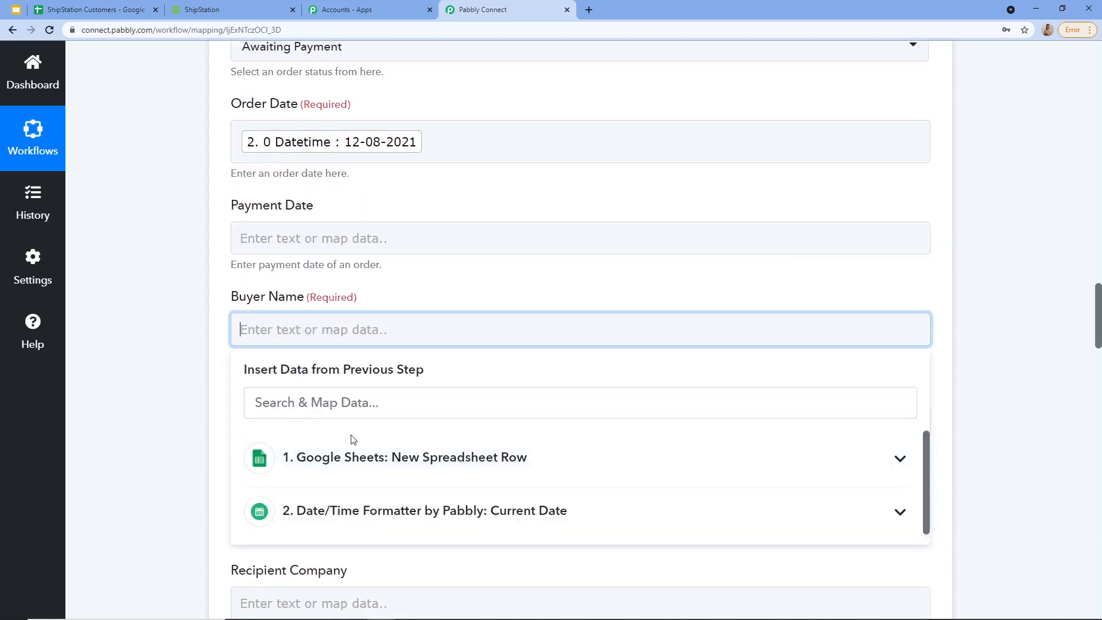
click(352, 457)
click(347, 482)
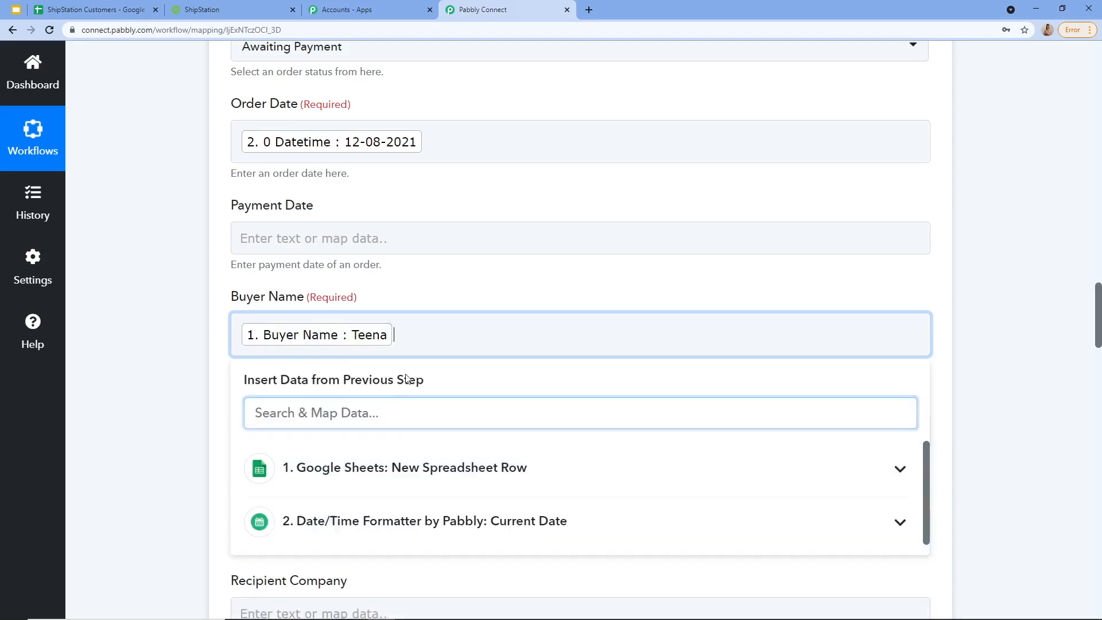
scroll(485, 177, up, 20)
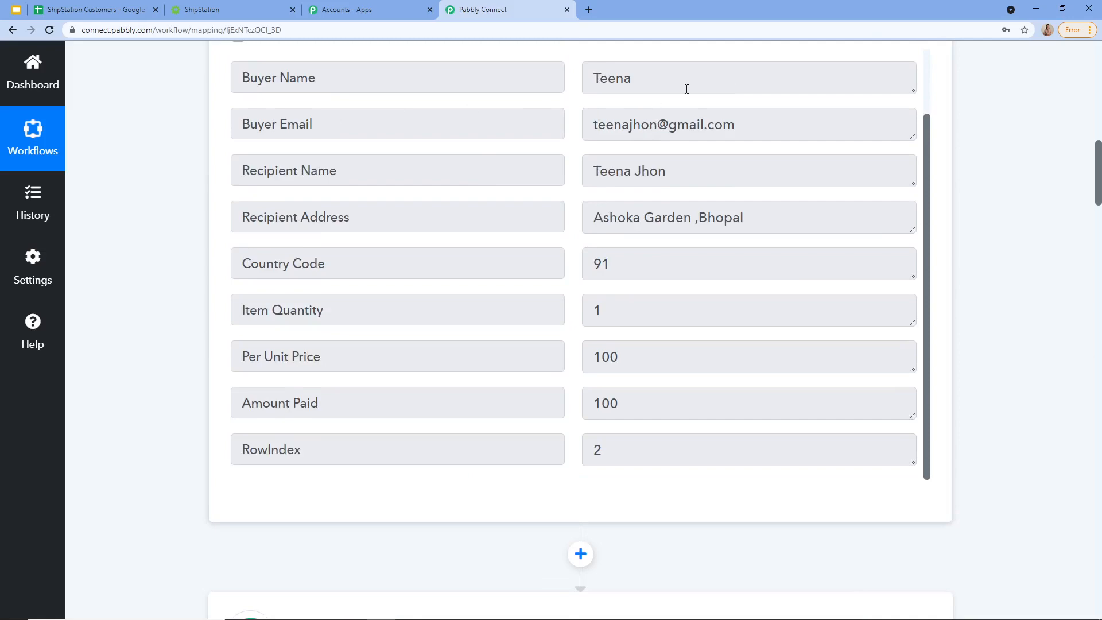
scroll(310, 308, down, 20)
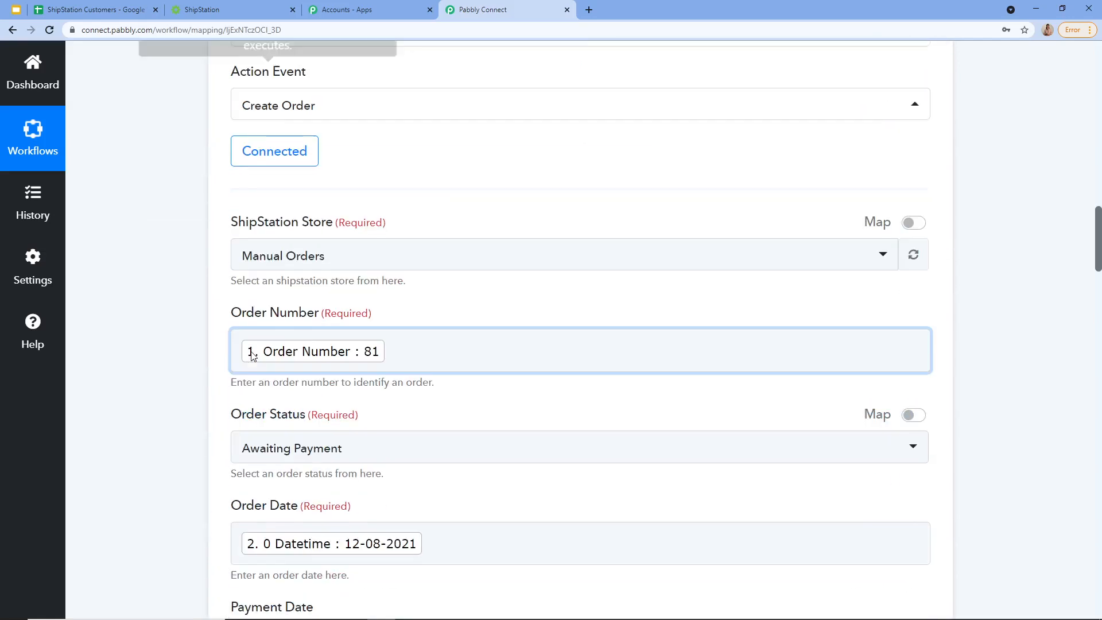
click(160, 411)
Step: Map Buyer Email to the Google Sheets row's Buyer Email value and compare it with the captured trigger response
scroll(197, 460, down, 3)
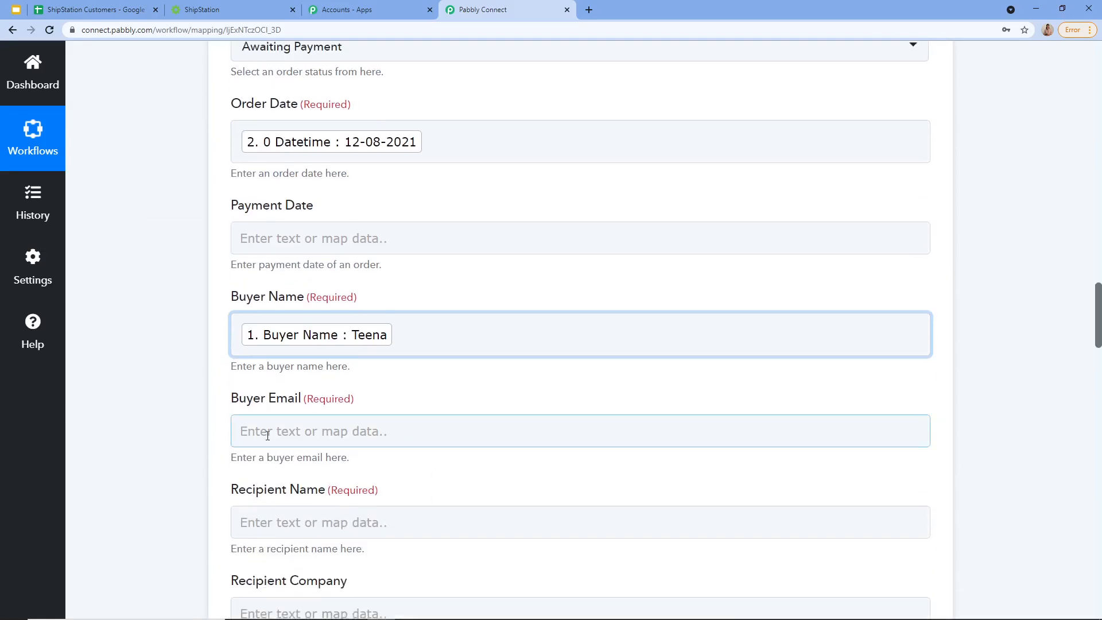
click(256, 429)
scroll(315, 509, down, 1)
click(315, 516)
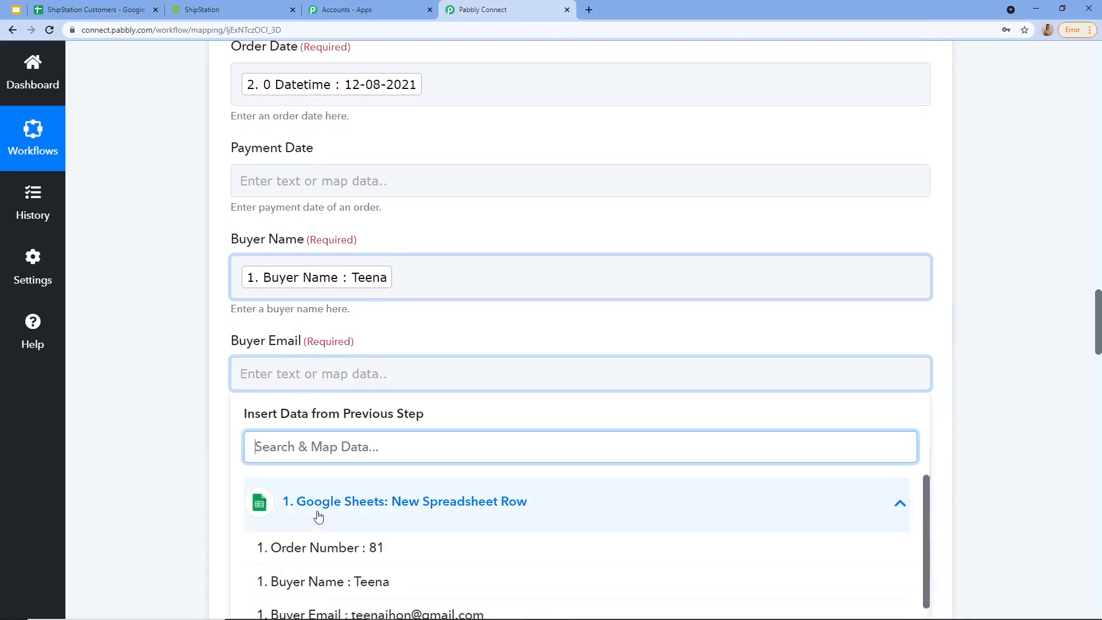
scroll(319, 482, down, 3)
scroll(299, 534, up, 3)
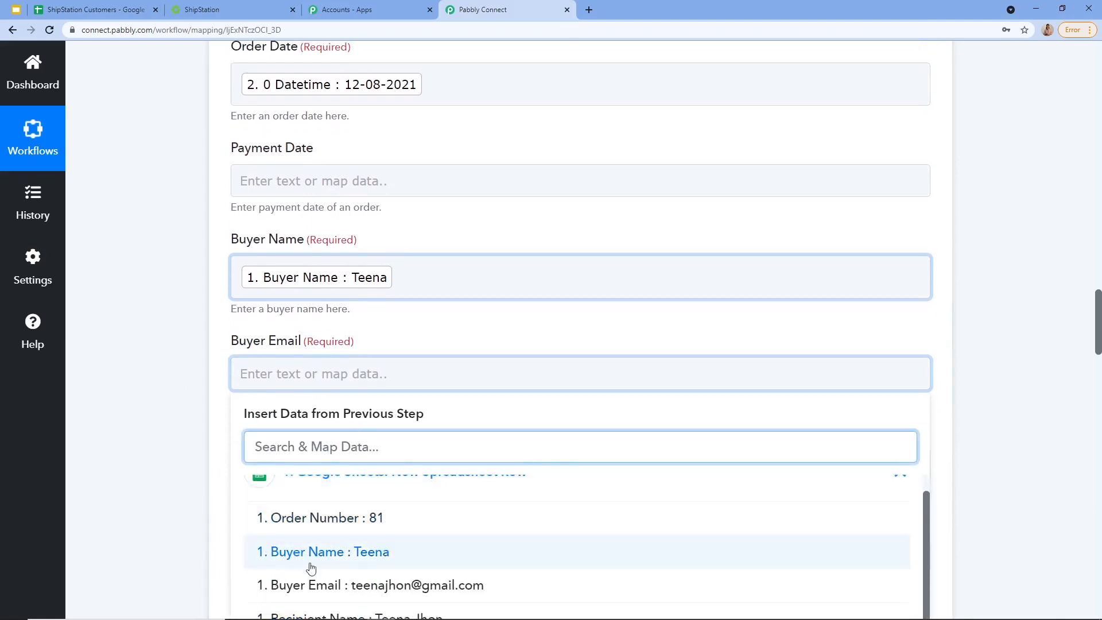
click(279, 588)
scroll(537, 261, up, 20)
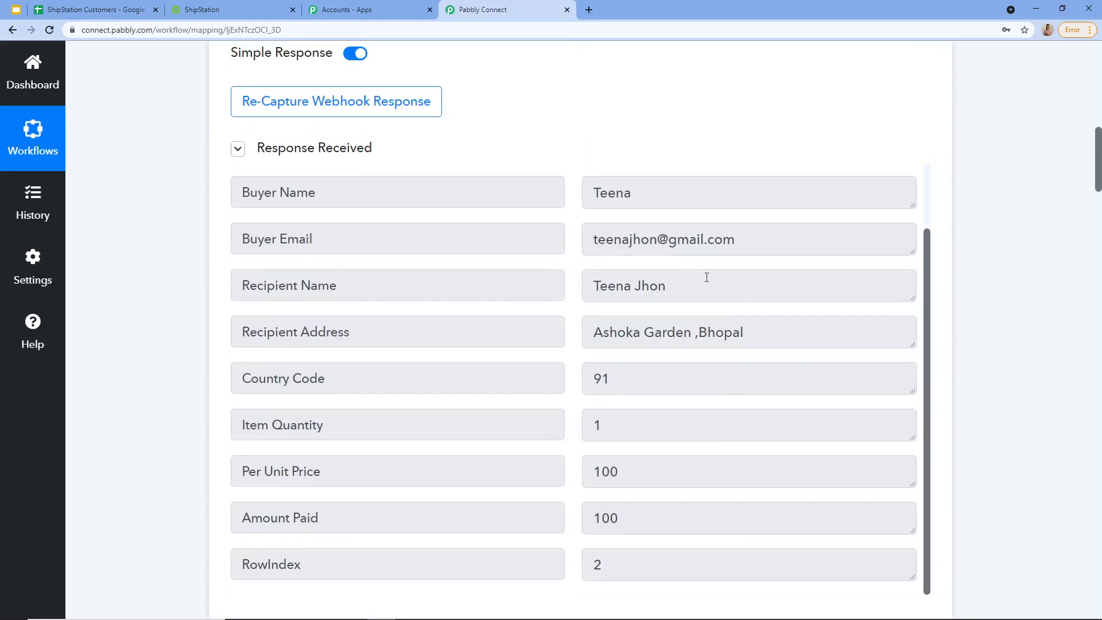
scroll(745, 266, down, 14)
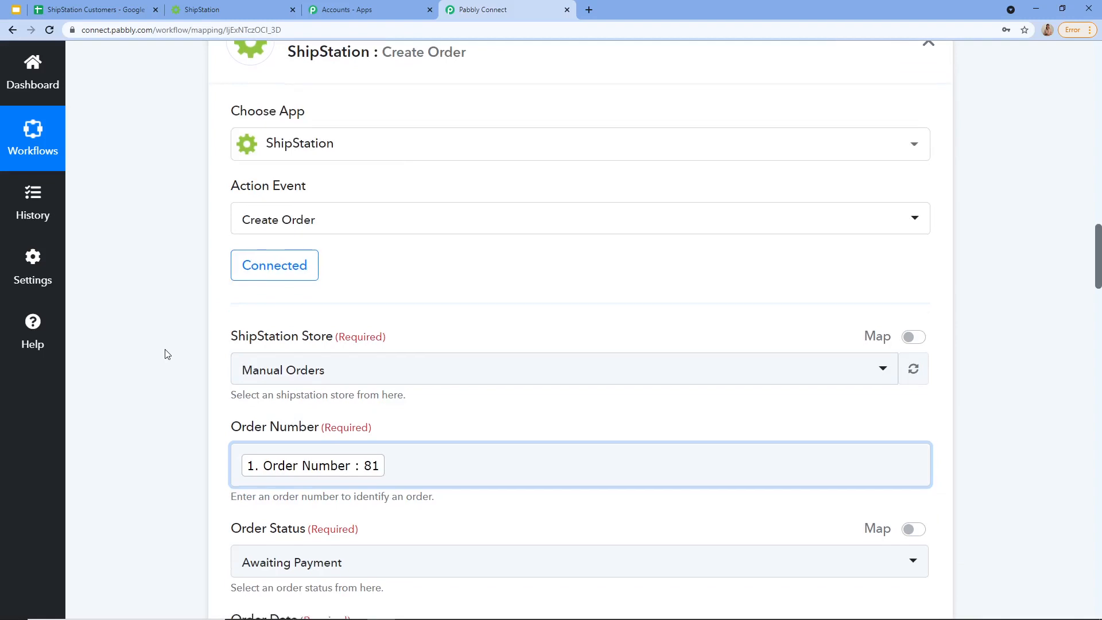
scroll(167, 354, down, 4)
scroll(867, 279, down, 1)
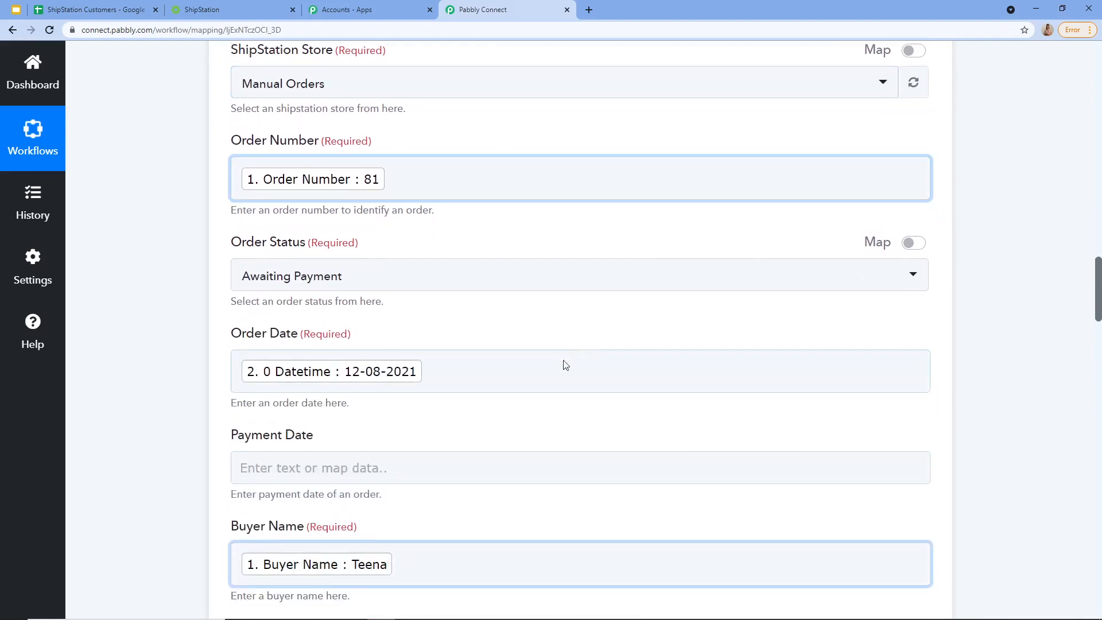
scroll(571, 358, down, 2)
click(503, 350)
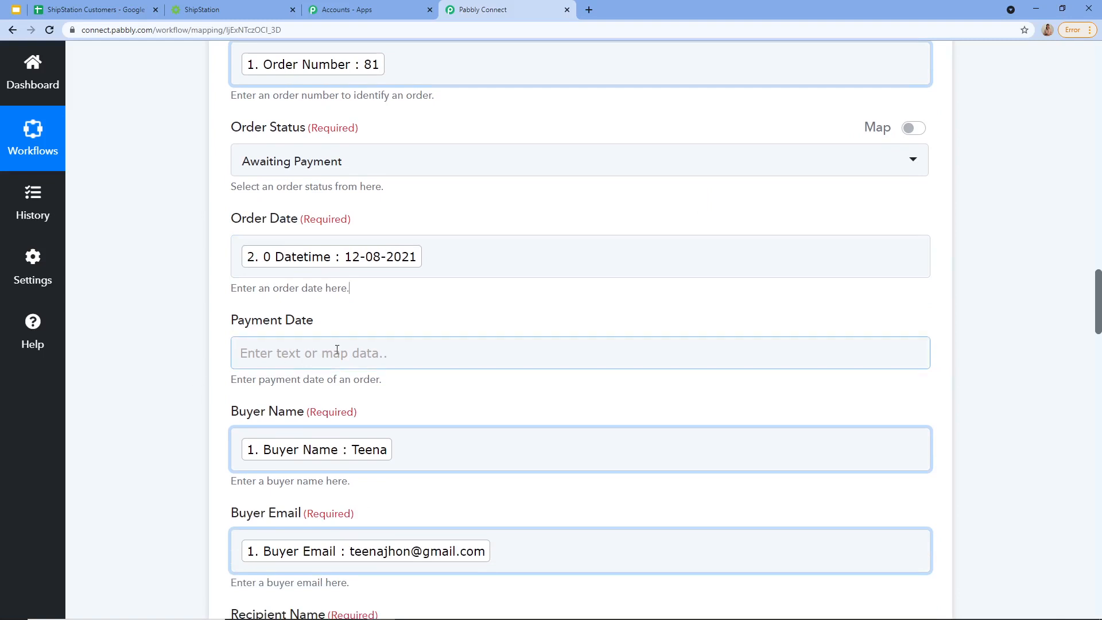
Step: Map Recipient Name to the Google Sheets row's Recipient Name value, leaving Payment Date empty
scroll(432, 367, down, 3)
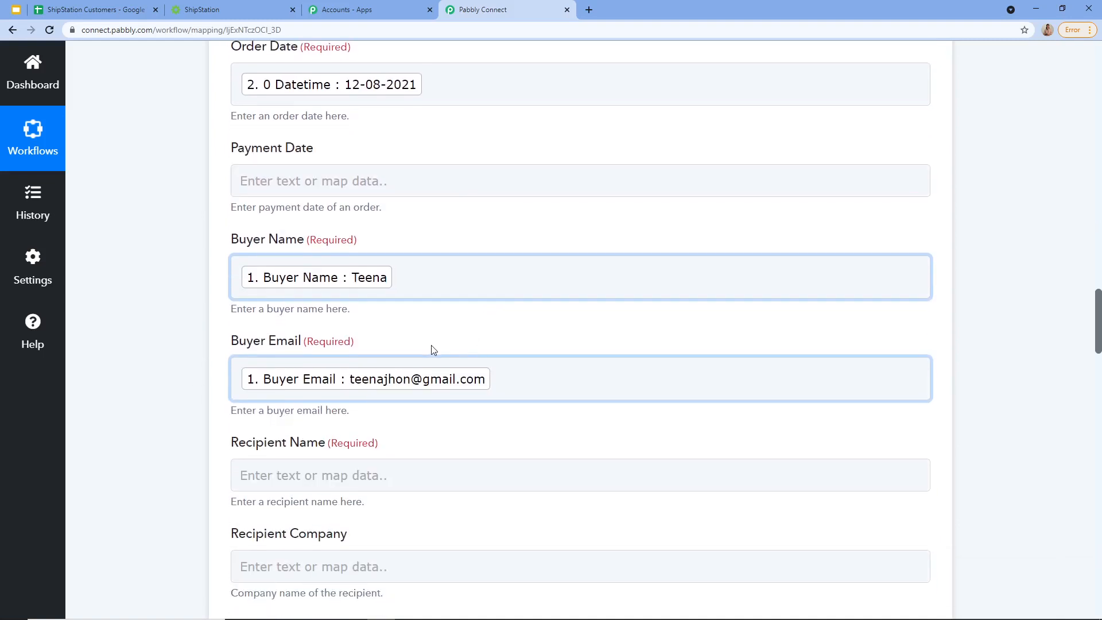
scroll(437, 320, down, 1)
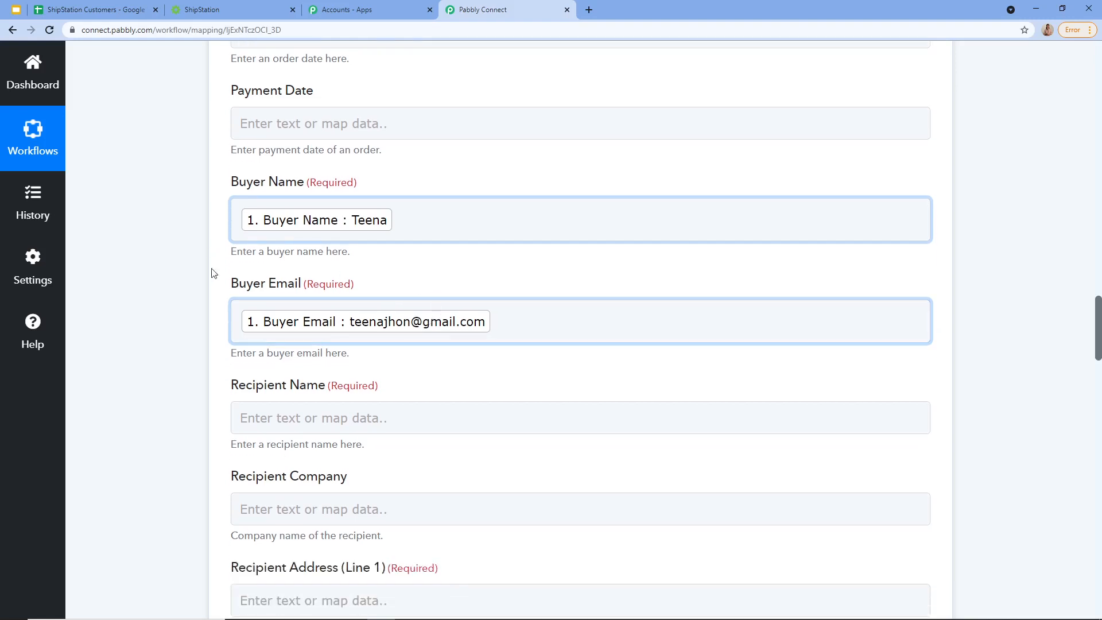
scroll(332, 388, down, 1)
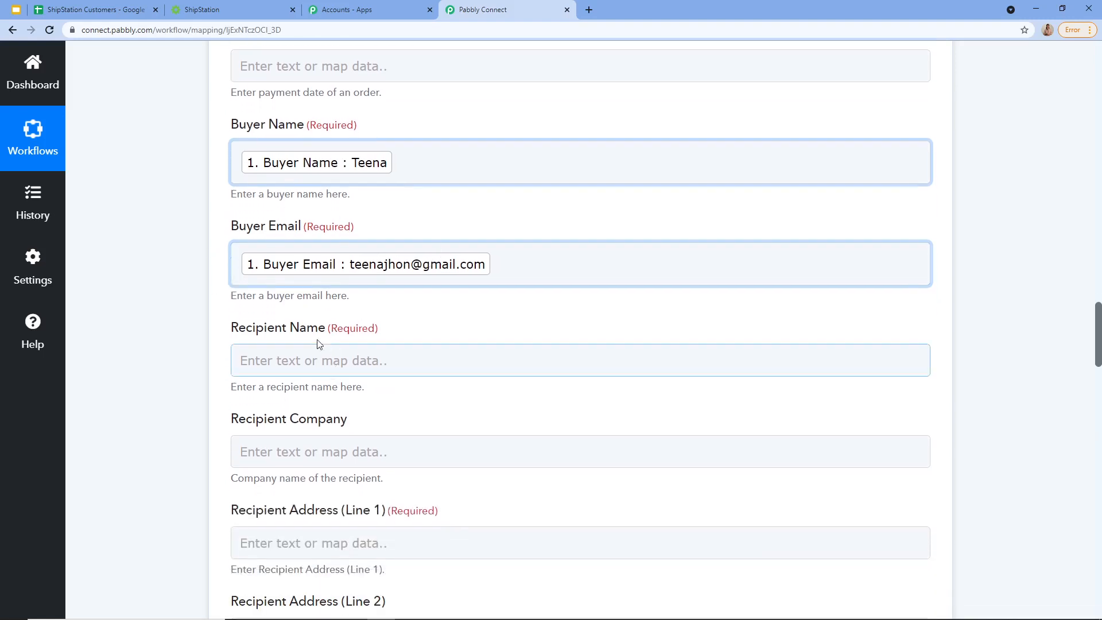
click(337, 372)
scroll(341, 390, down, 2)
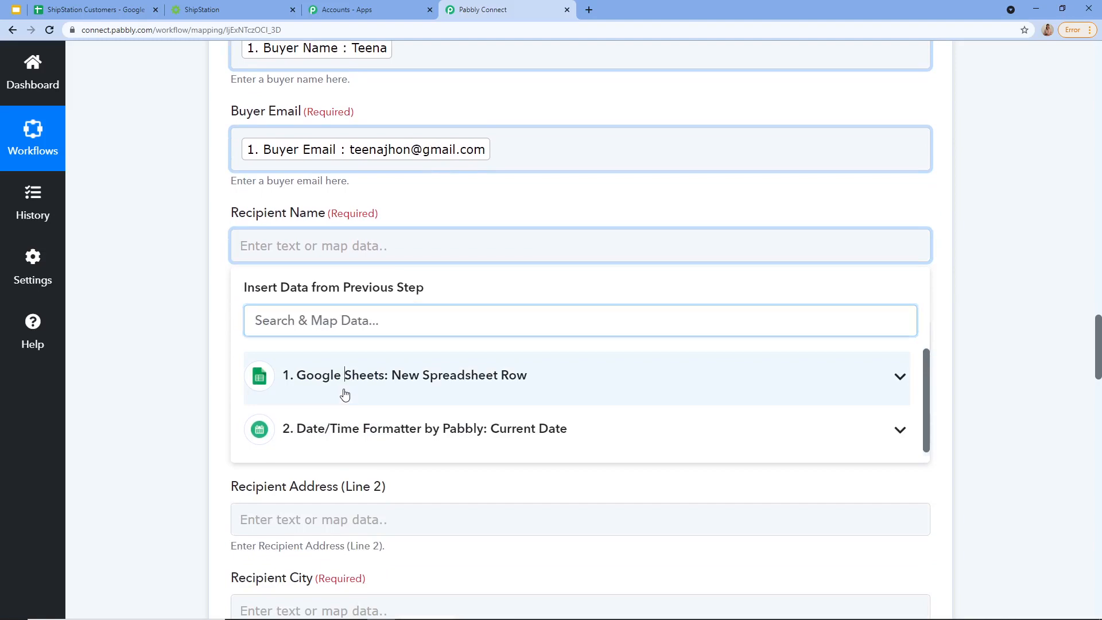
click(343, 384)
click(360, 465)
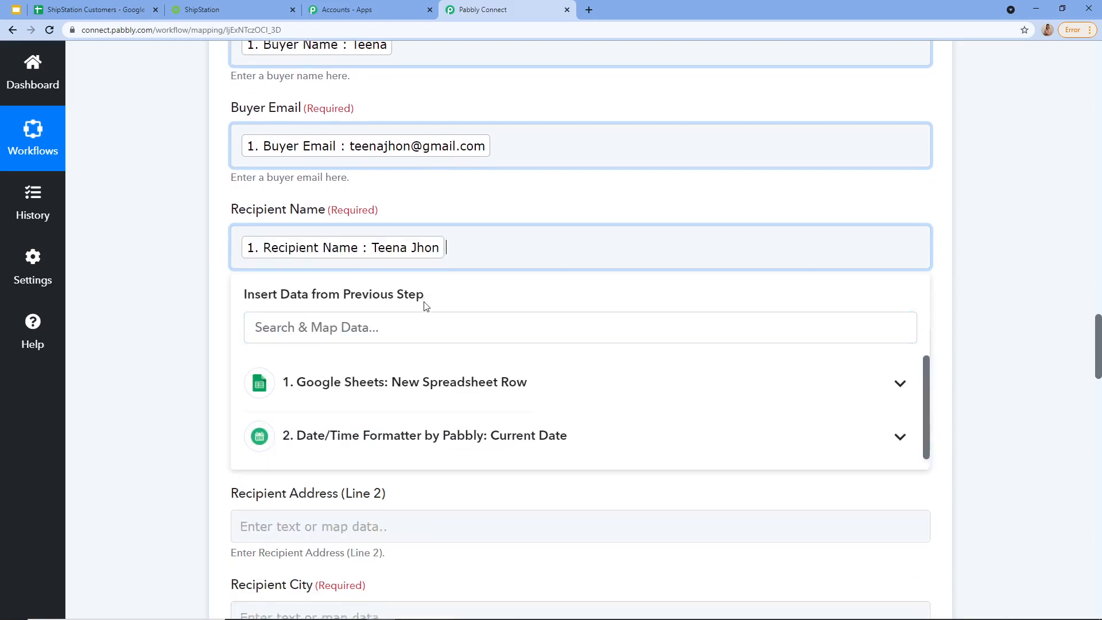
scroll(425, 321, down, 3)
click(450, 315)
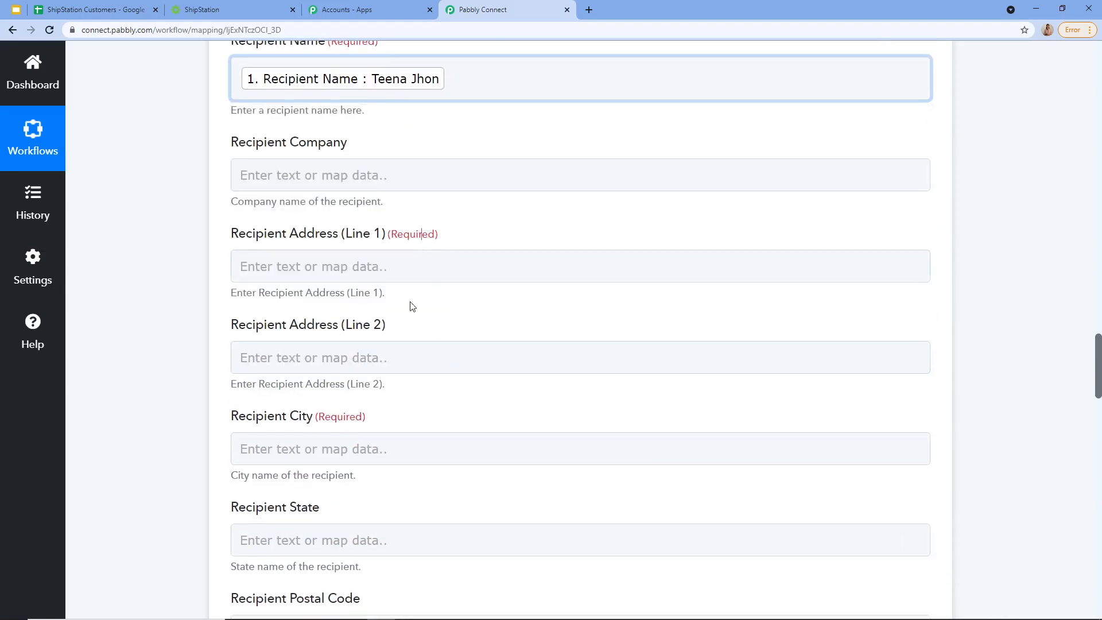
Step: Map Recipient Address (Line 1) to the Google Sheets row's Recipient Address value
click(411, 264)
scroll(413, 322, down, 1)
click(413, 349)
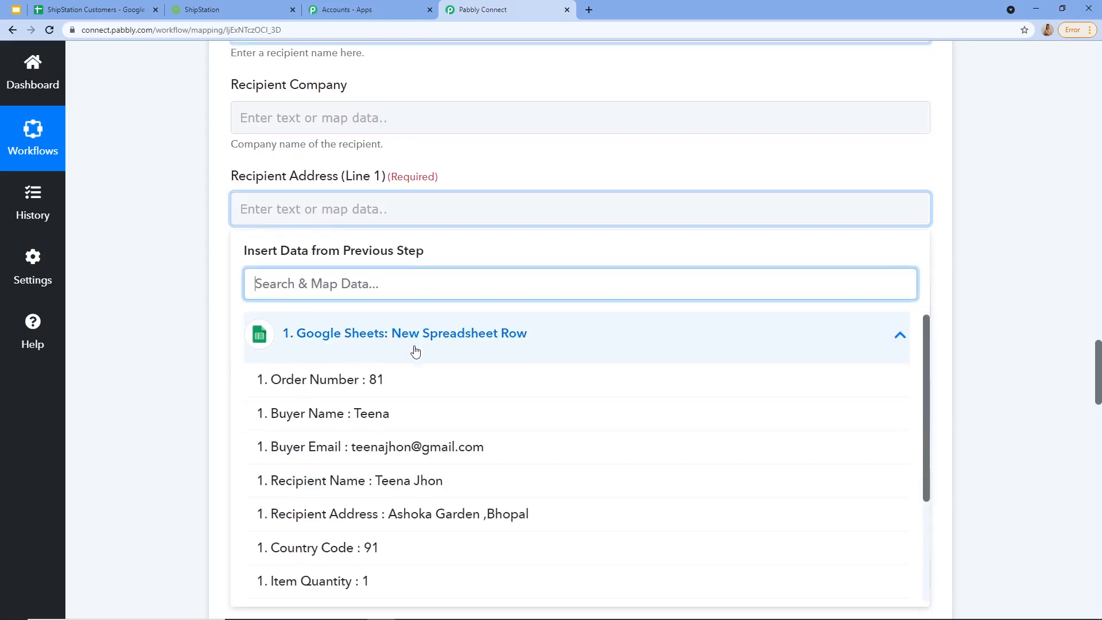
scroll(418, 352, down, 3)
click(417, 356)
scroll(427, 258, down, 3)
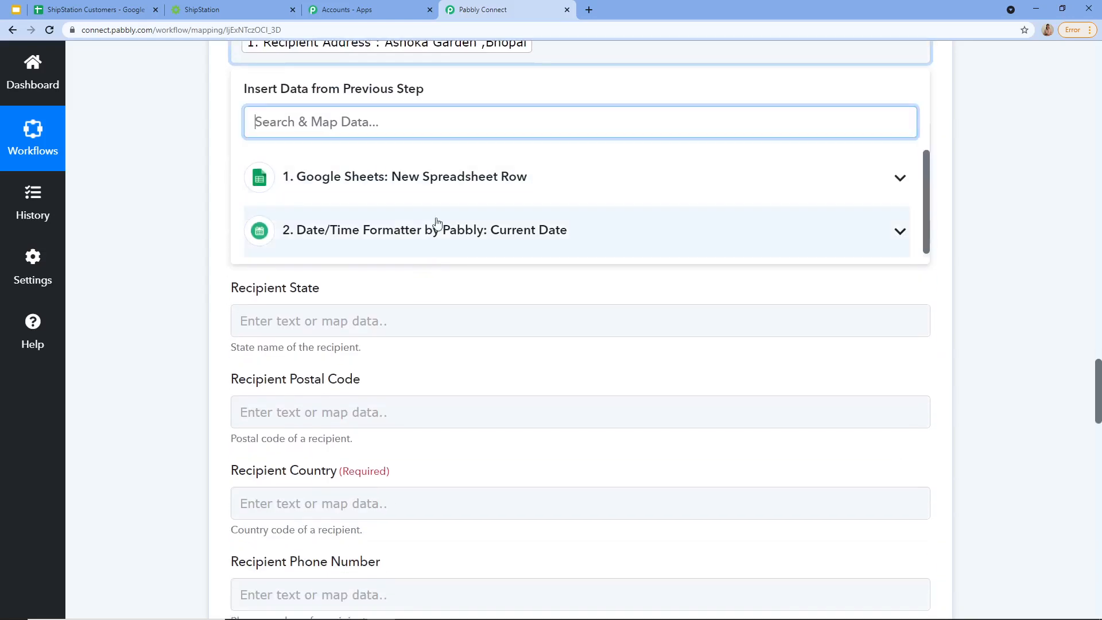
click(482, 83)
Step: Enter Bhopal as fixed text for Recipient City
click(419, 222)
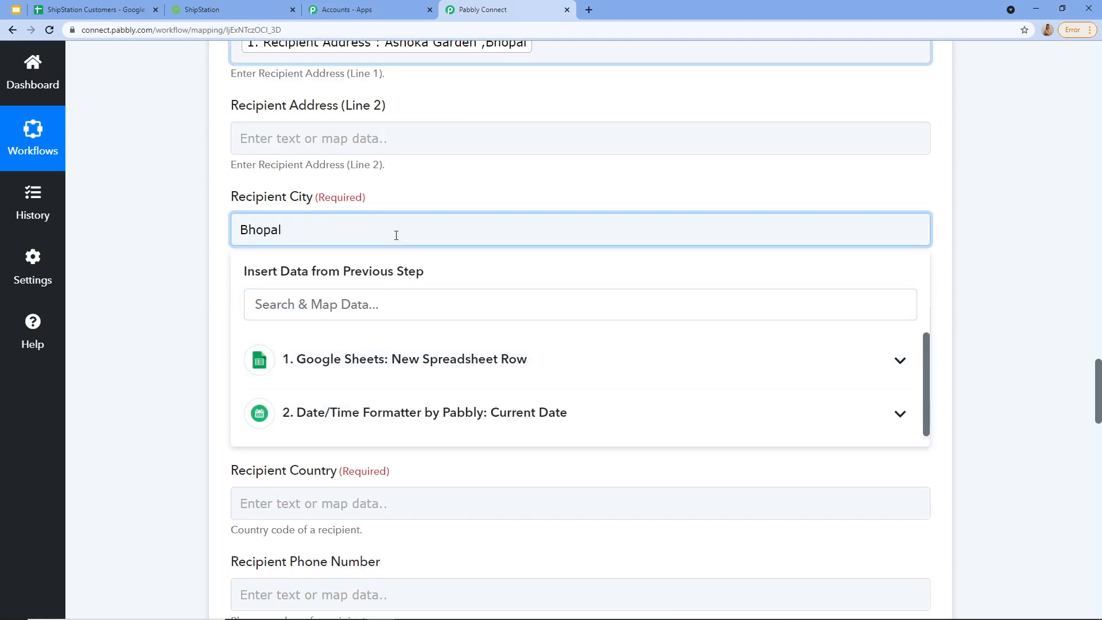
text(Bhopal)
click(207, 313)
Step: Map Recipient Country to the Google Sheets row's Country Code value
scroll(275, 345, down, 2)
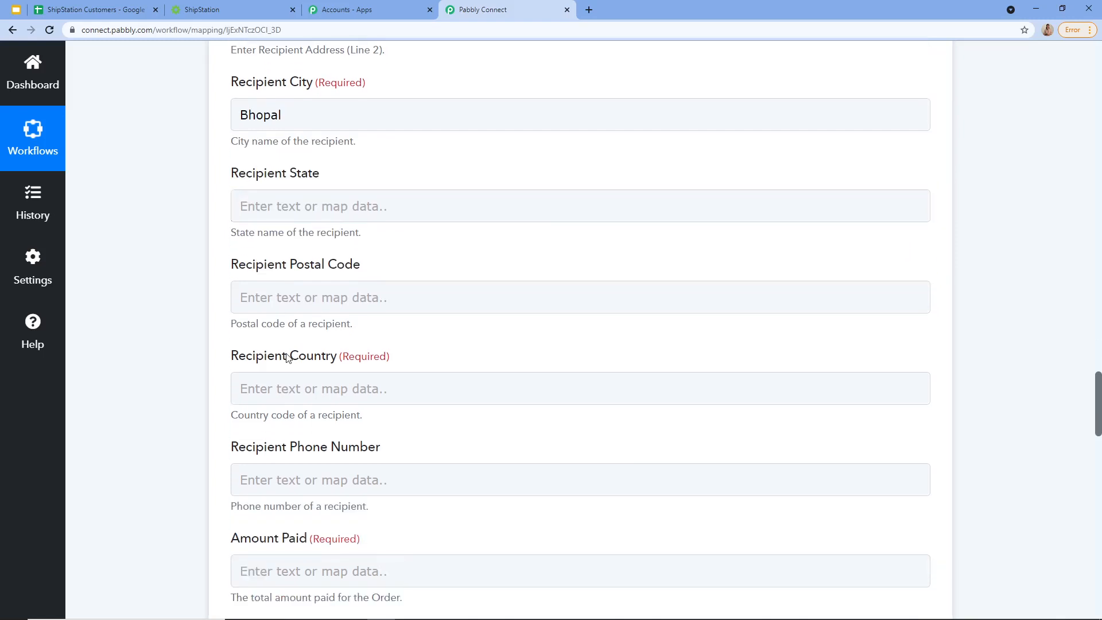
click(309, 401)
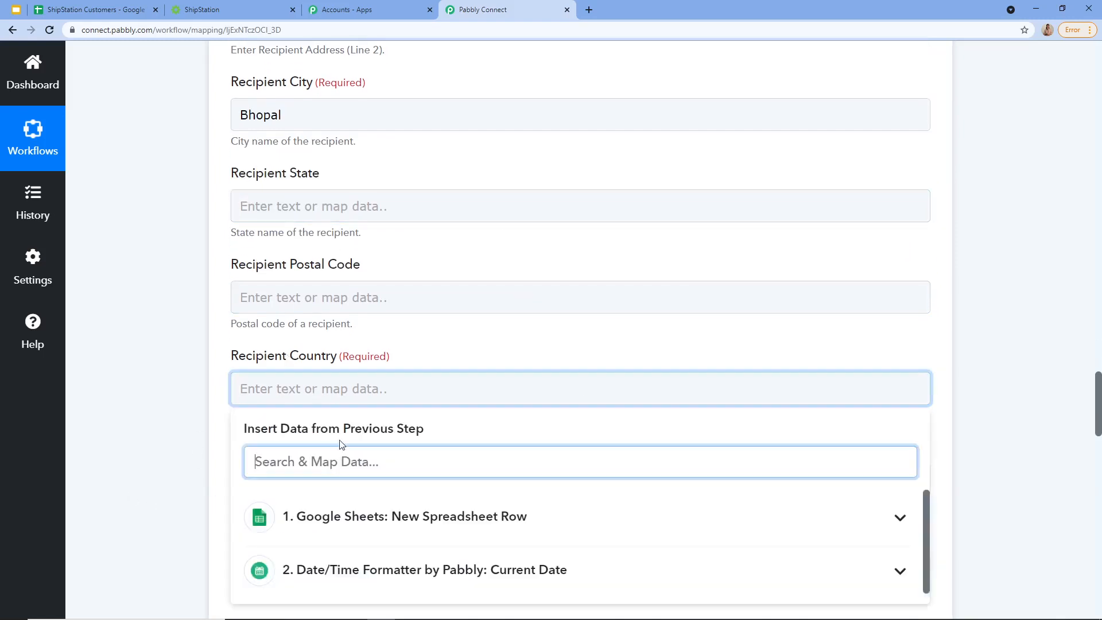
click(381, 516)
scroll(360, 574, down, 3)
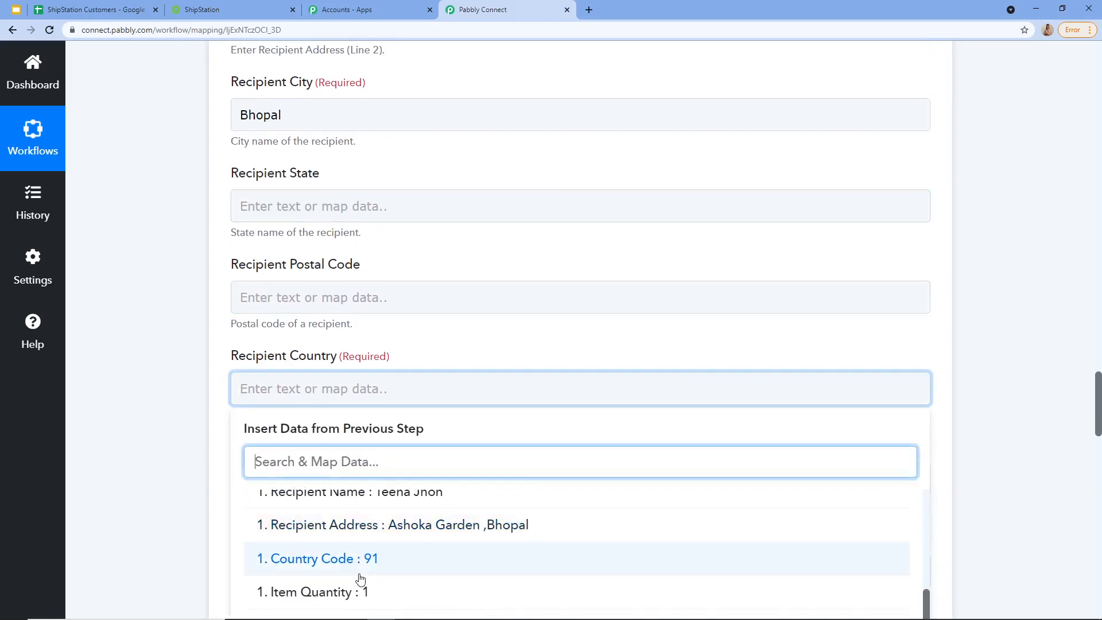
click(360, 573)
click(450, 264)
Step: Map Amount Paid to the Google Sheets row's Amount Paid value
scroll(405, 411, down, 3)
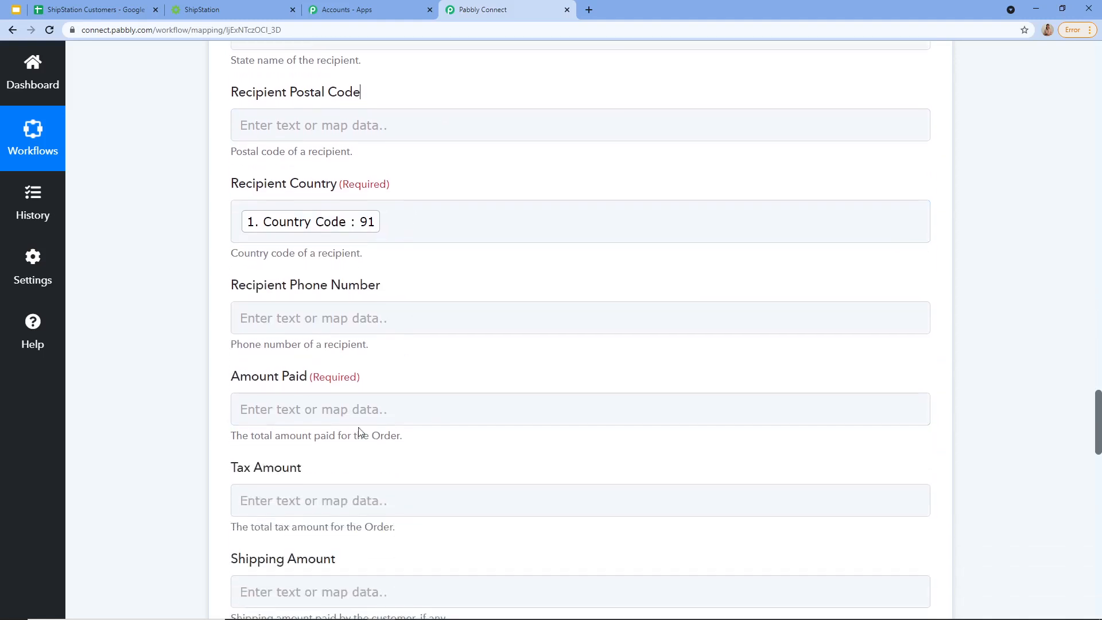
click(354, 420)
click(357, 555)
scroll(359, 557, down, 3)
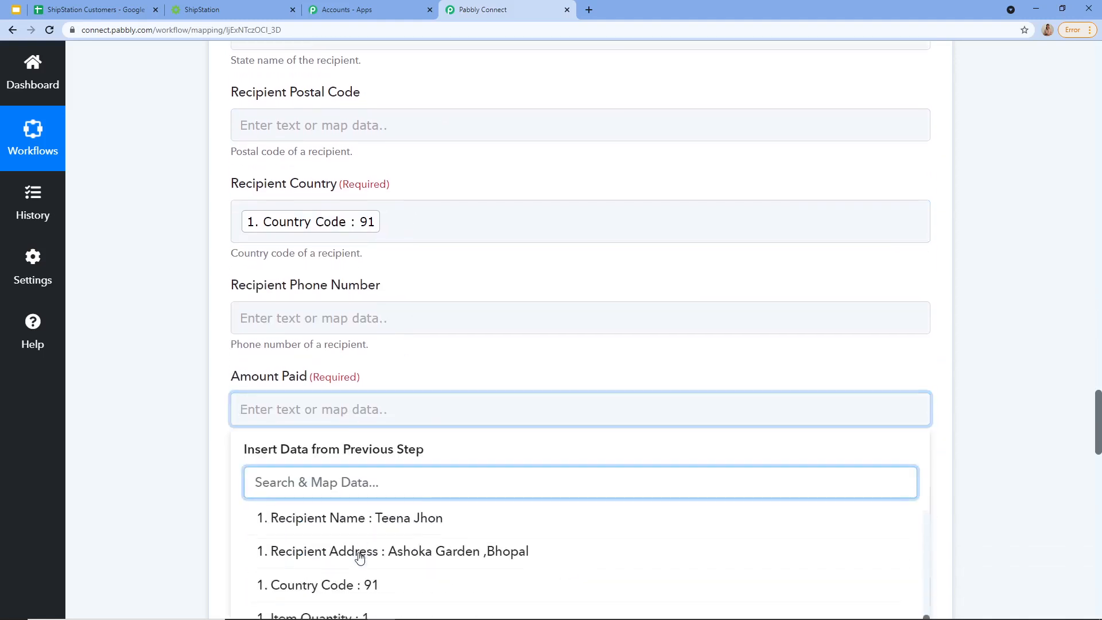
scroll(364, 579, down, 3)
click(346, 570)
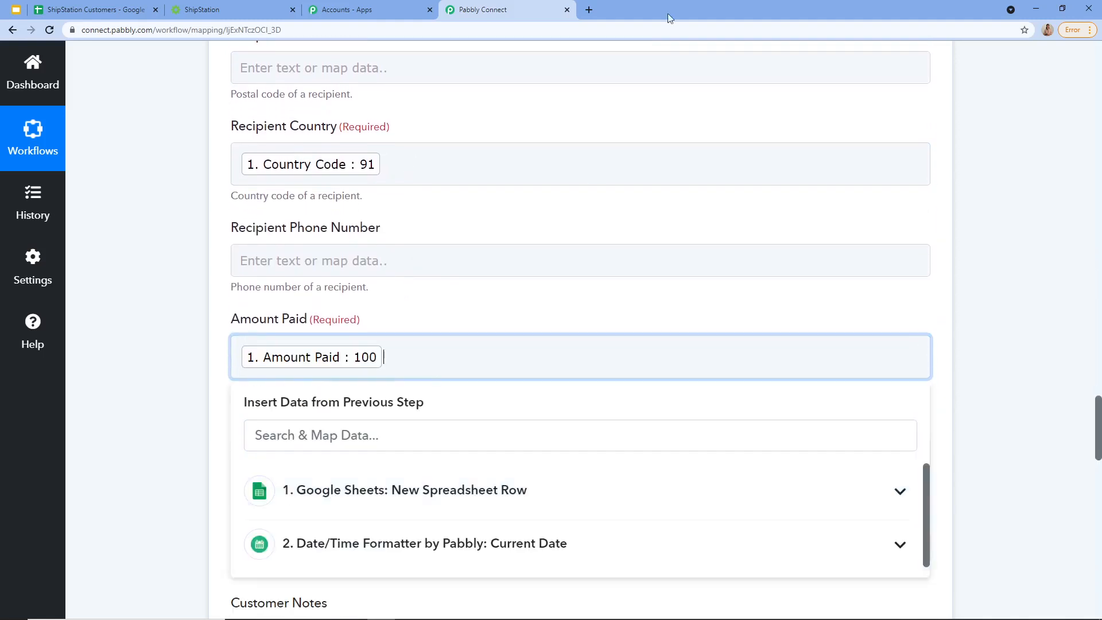
scroll(644, 105, up, 15)
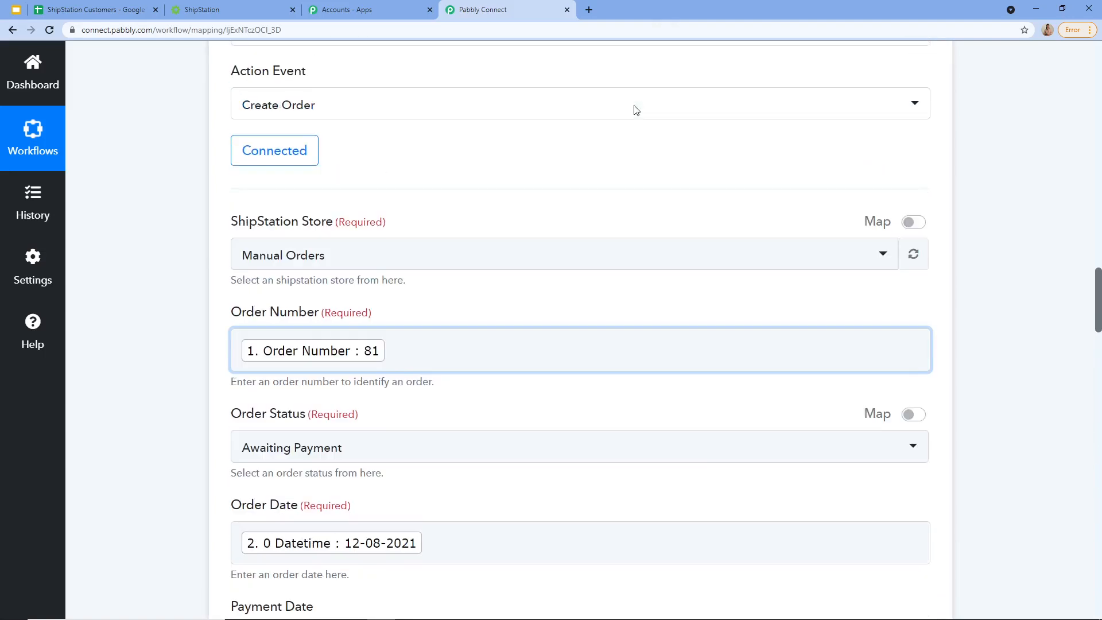
Step: Review the ShipStation order fields from the store selection through the amount, notes, gift and item details
scroll(635, 109, up, 10)
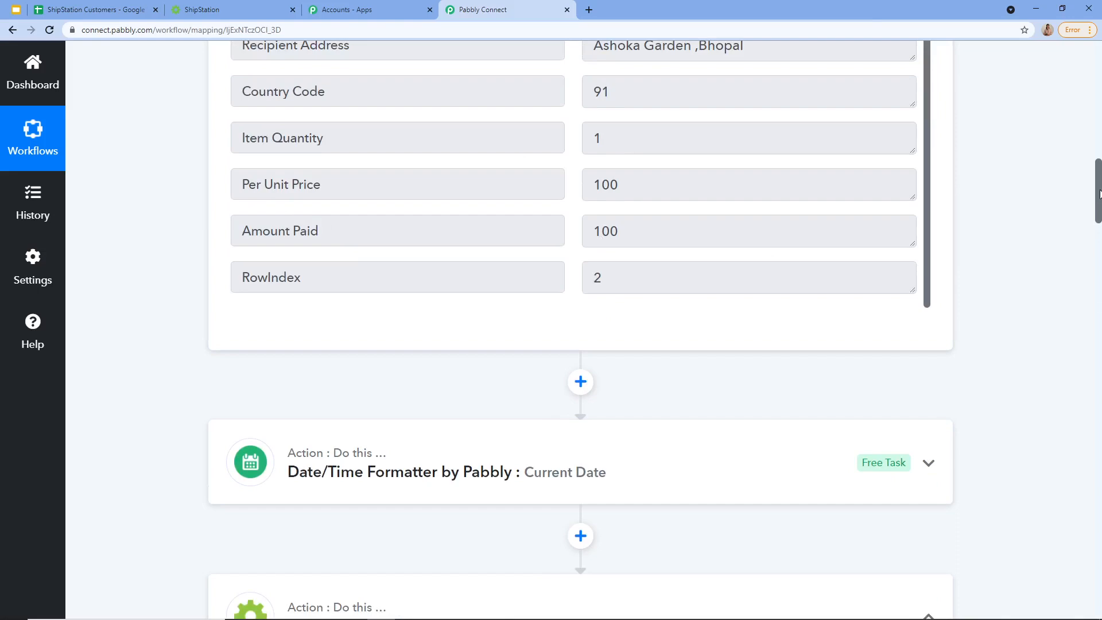
drag(1100, 194, 1099, 618)
scroll(1081, 493, up, 10)
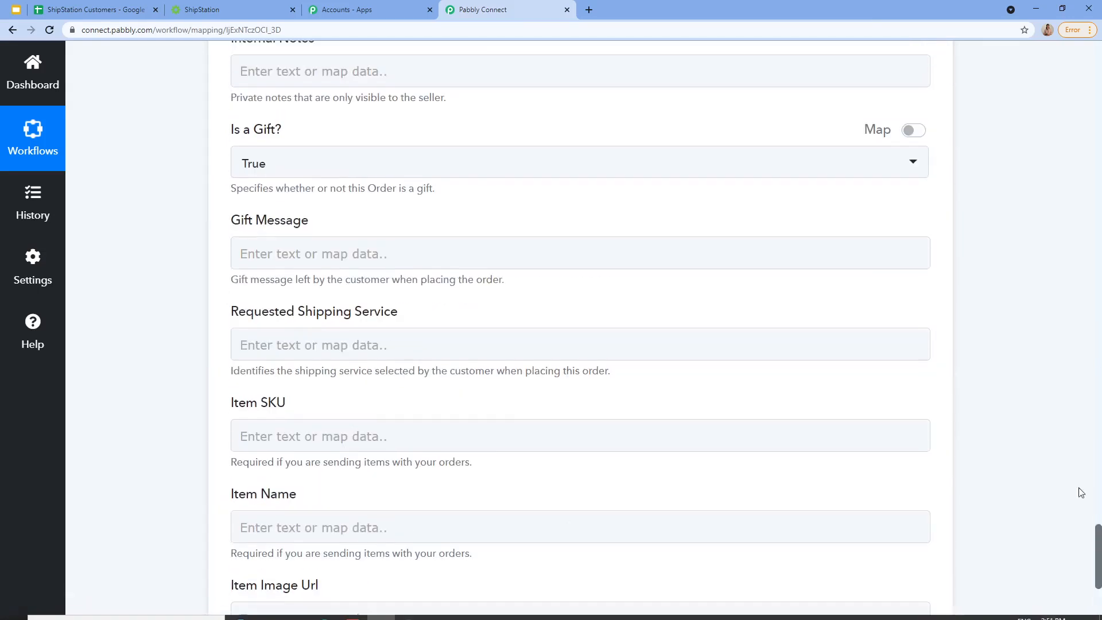
scroll(514, 505, down, 5)
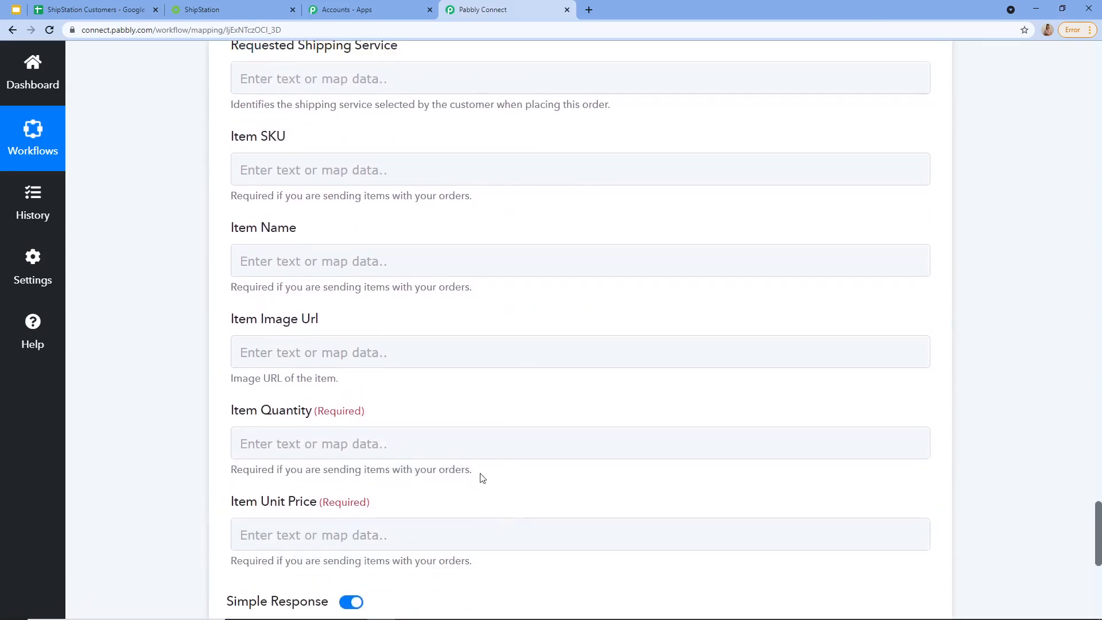
scroll(423, 305, up, 10)
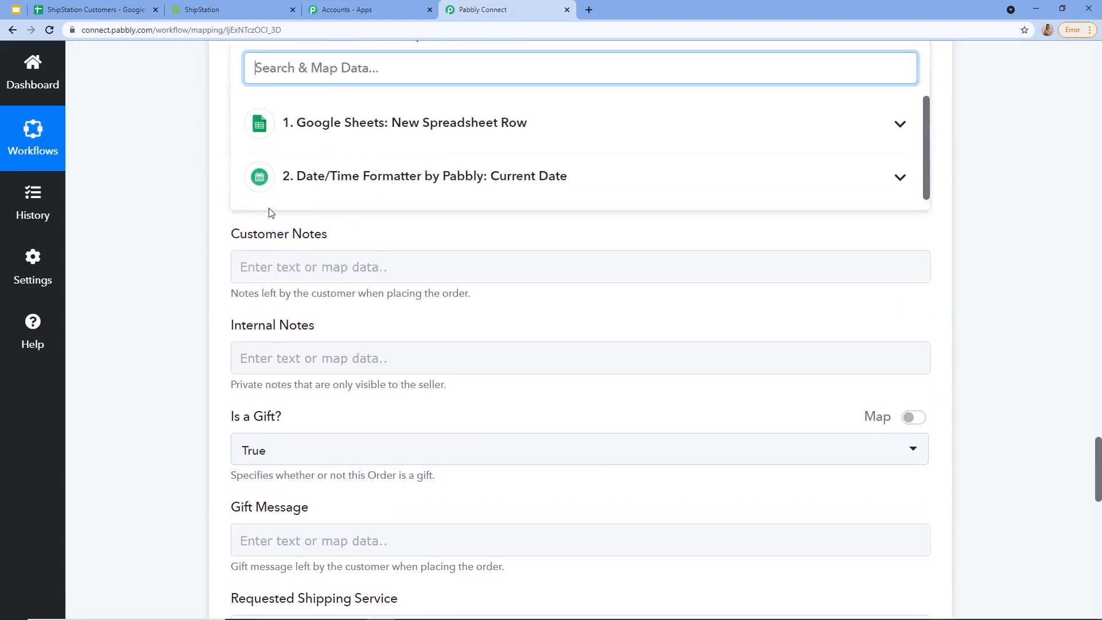
click(364, 235)
scroll(356, 172, down, 2)
scroll(356, 166, up, 5)
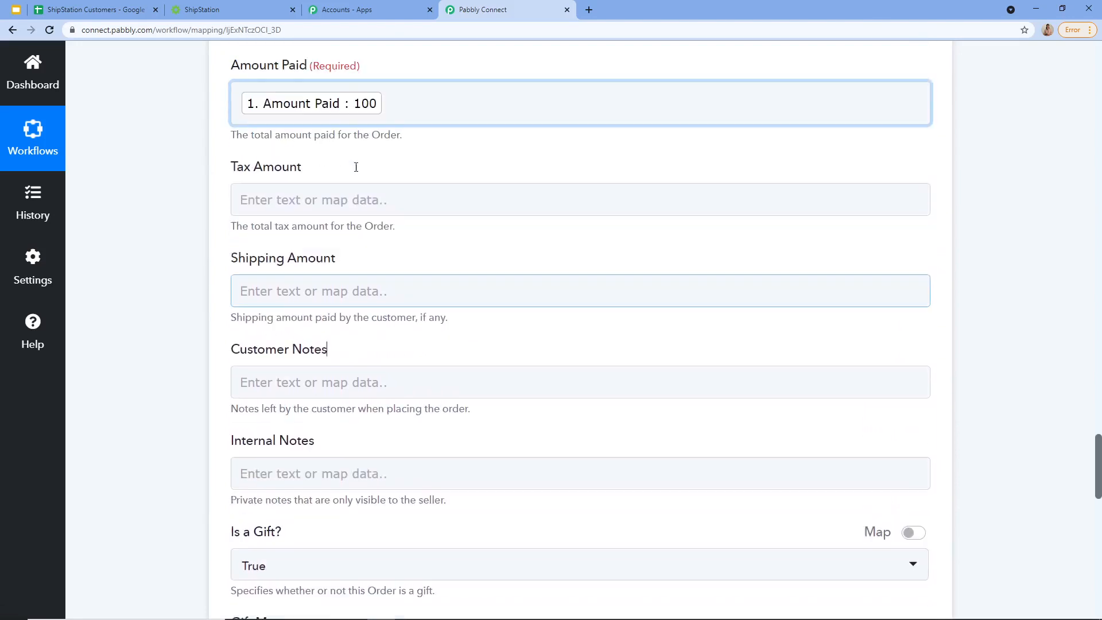
scroll(303, 318, down, 15)
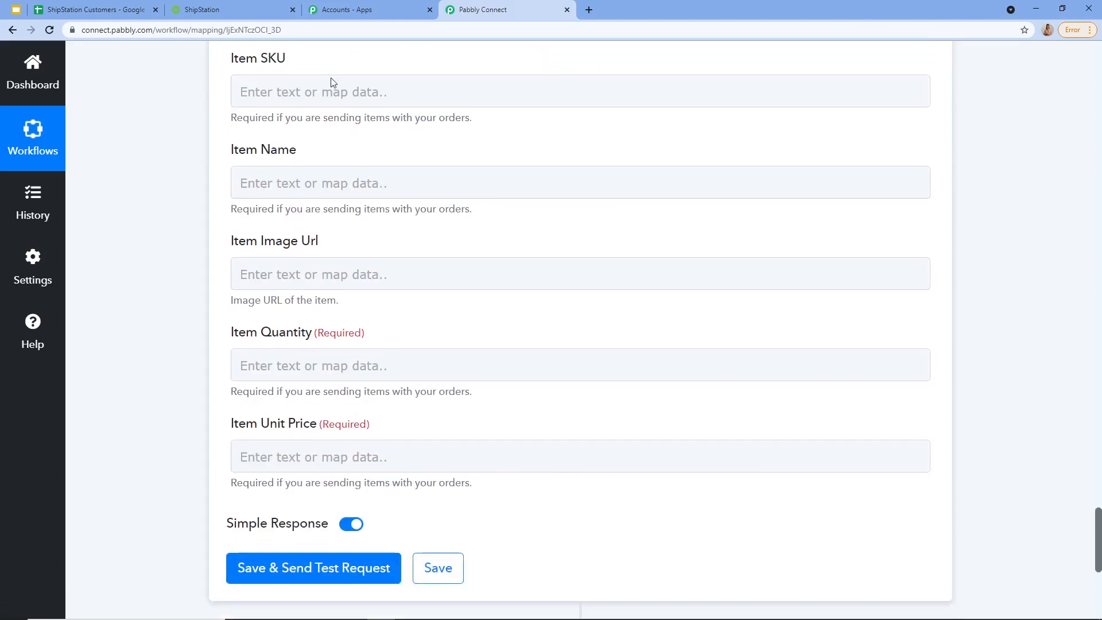
Step: Map the required Item Quantity field to the Google Sheets row's Item Quantity value
click(292, 391)
click(340, 319)
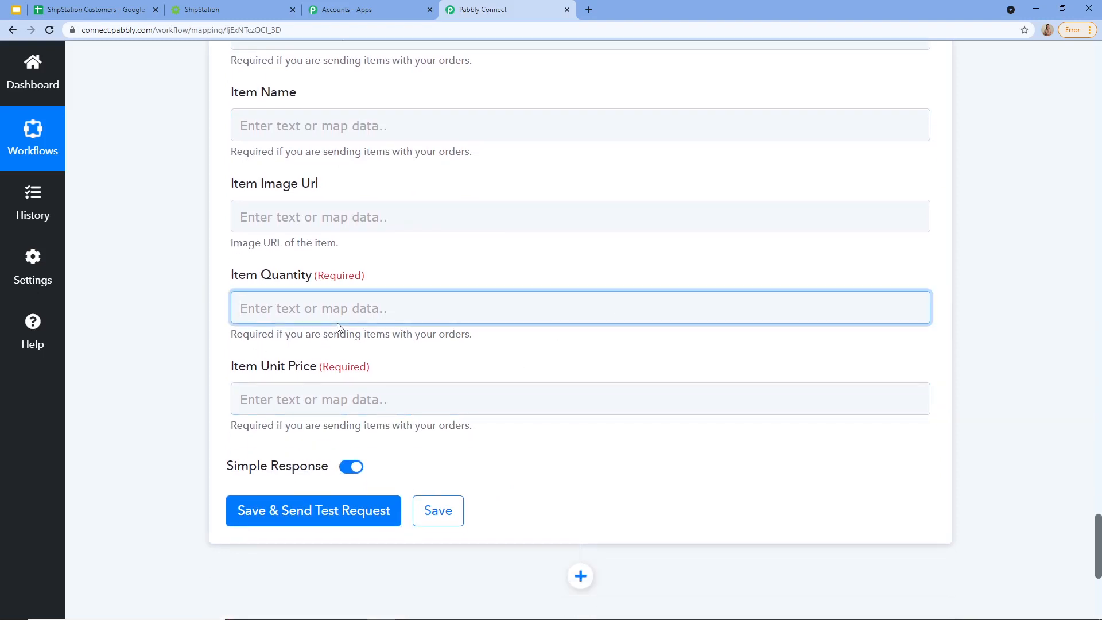
click(346, 438)
scroll(350, 467, down, 3)
scroll(350, 468, down, 1)
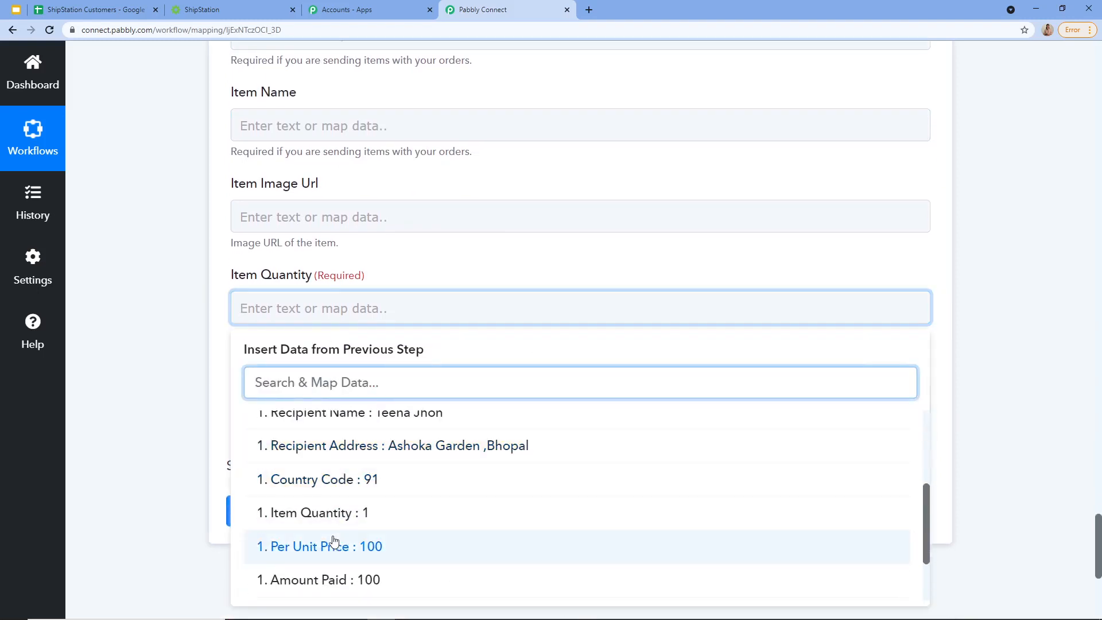
click(336, 518)
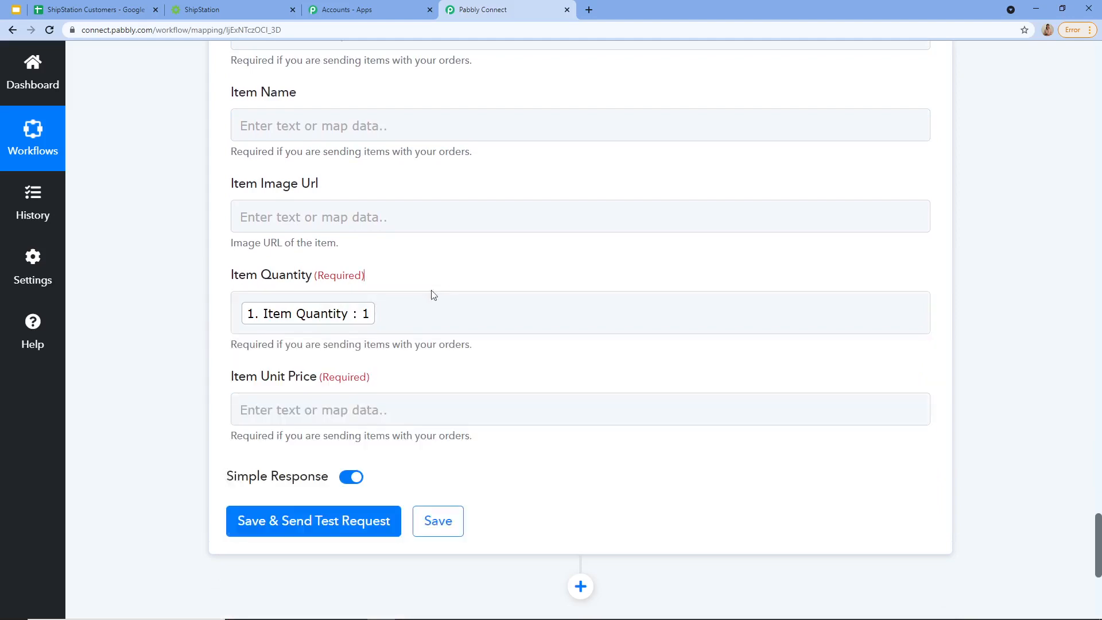
Step: Map the required Item Unit Price field to the Google Sheets row's Per Unit Price value
click(367, 403)
click(345, 525)
scroll(342, 551, down, 10)
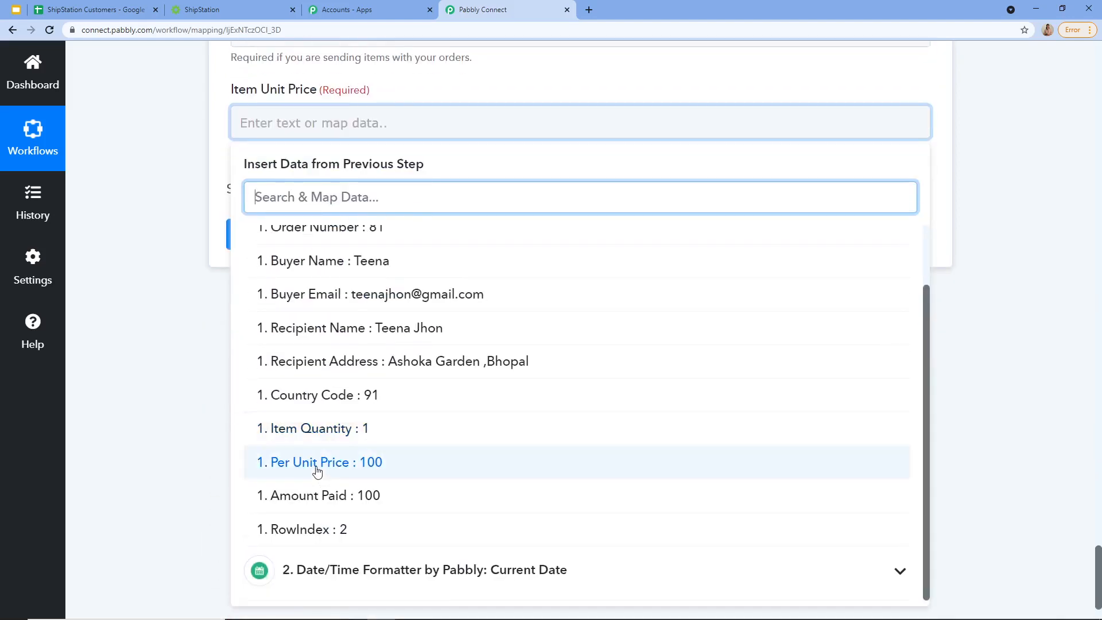
click(319, 468)
click(626, 85)
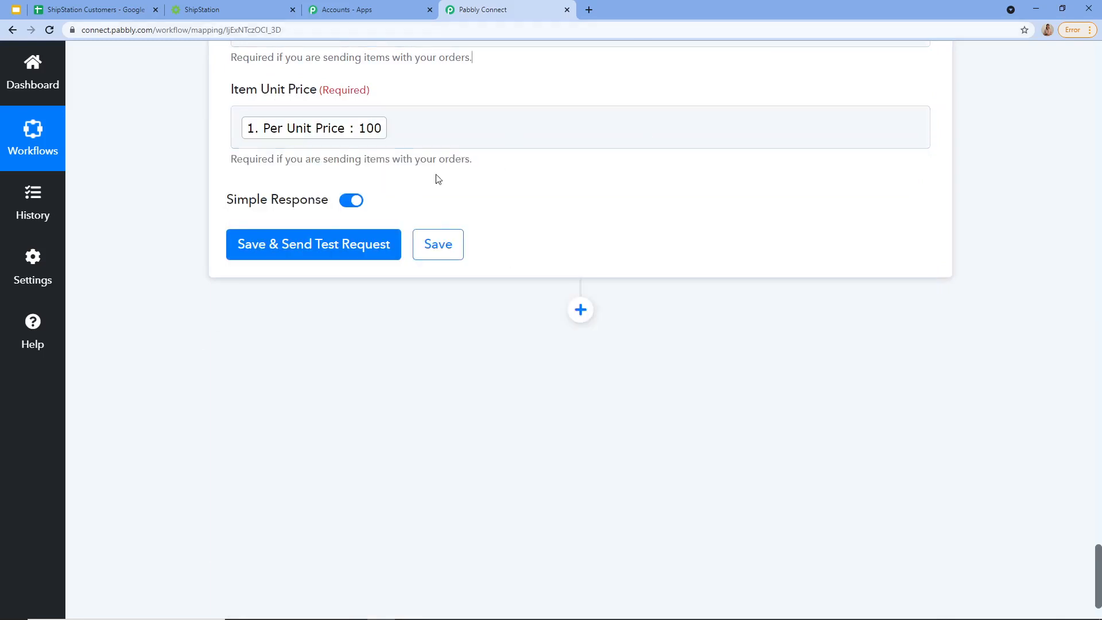
Step: Save the Create Order action with a test request and review the billing and shipping details in the response
click(308, 247)
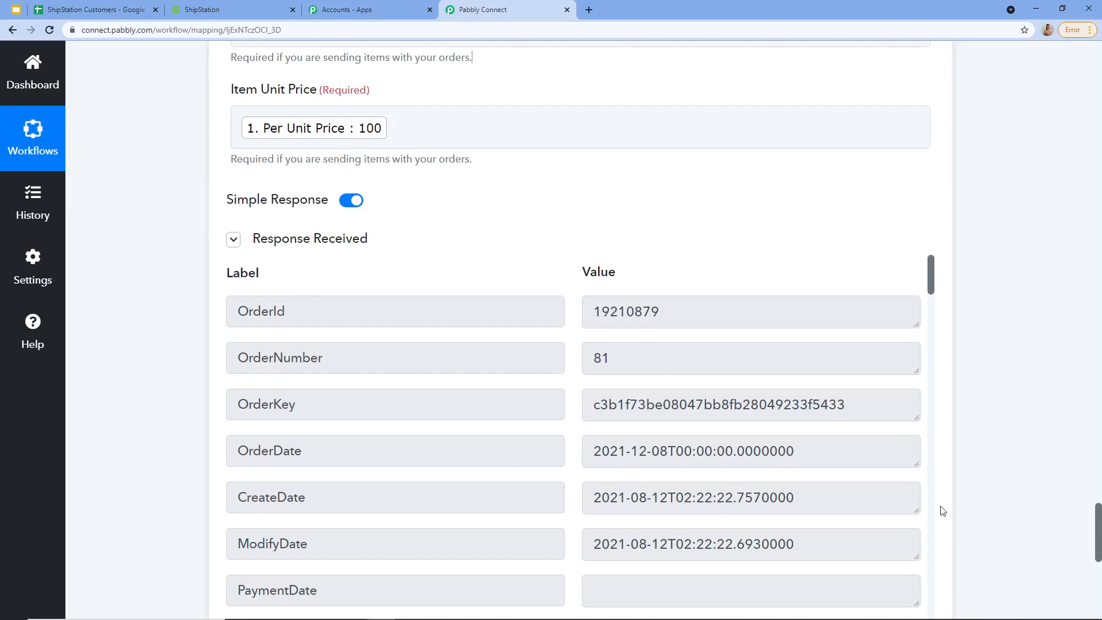
scroll(817, 543, down, 7)
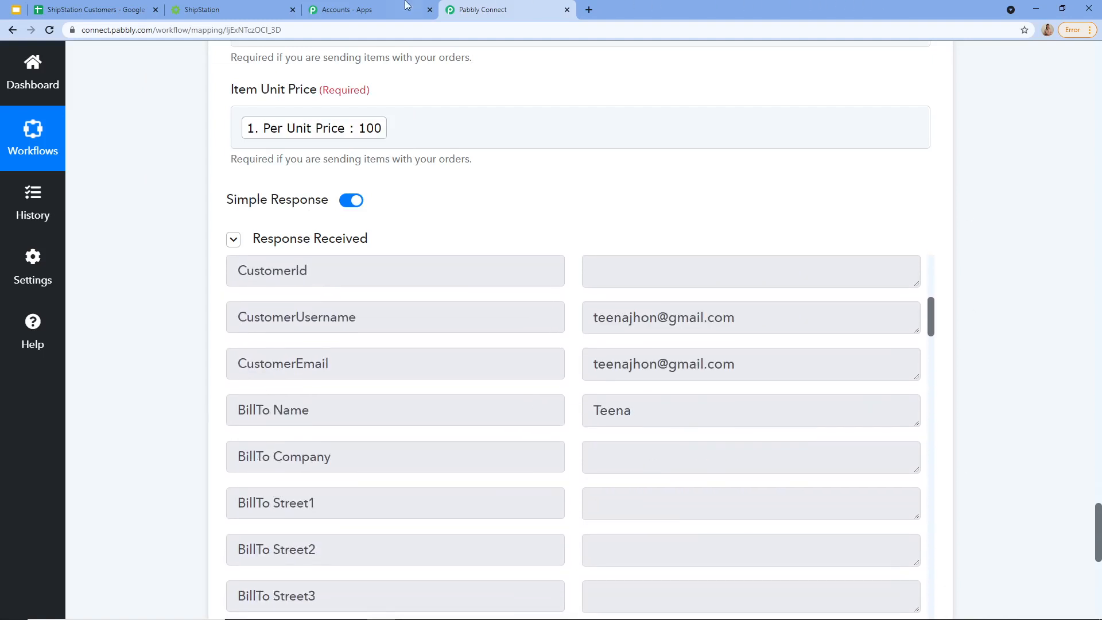
scroll(324, 400, down, 8)
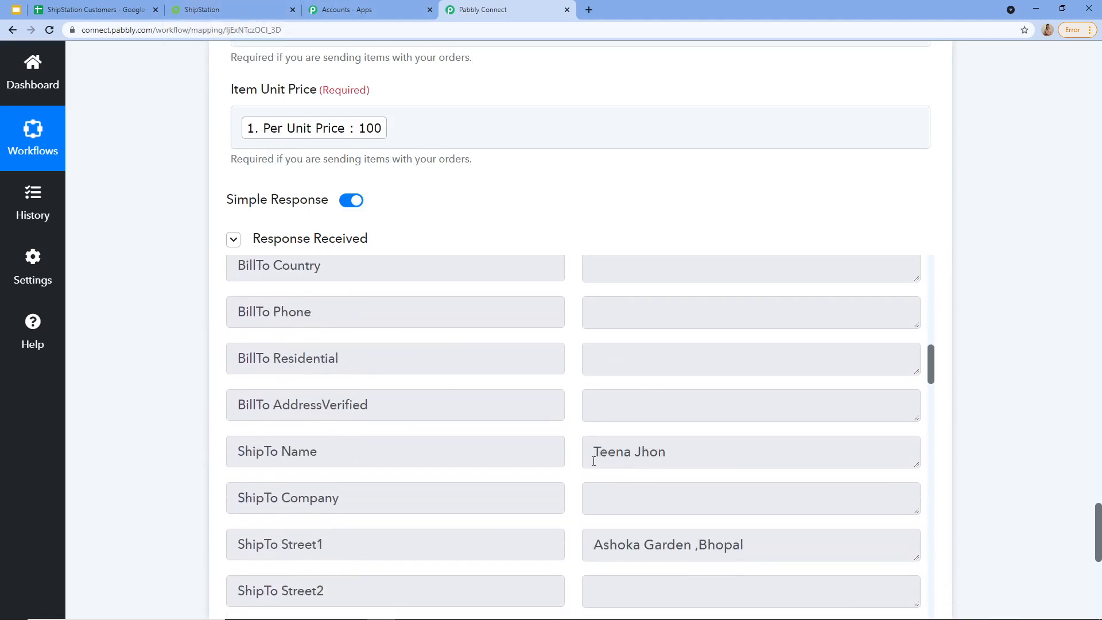
Step: Switch to ShipStation, list the orders awaiting payment and reload the page
click(222, 9)
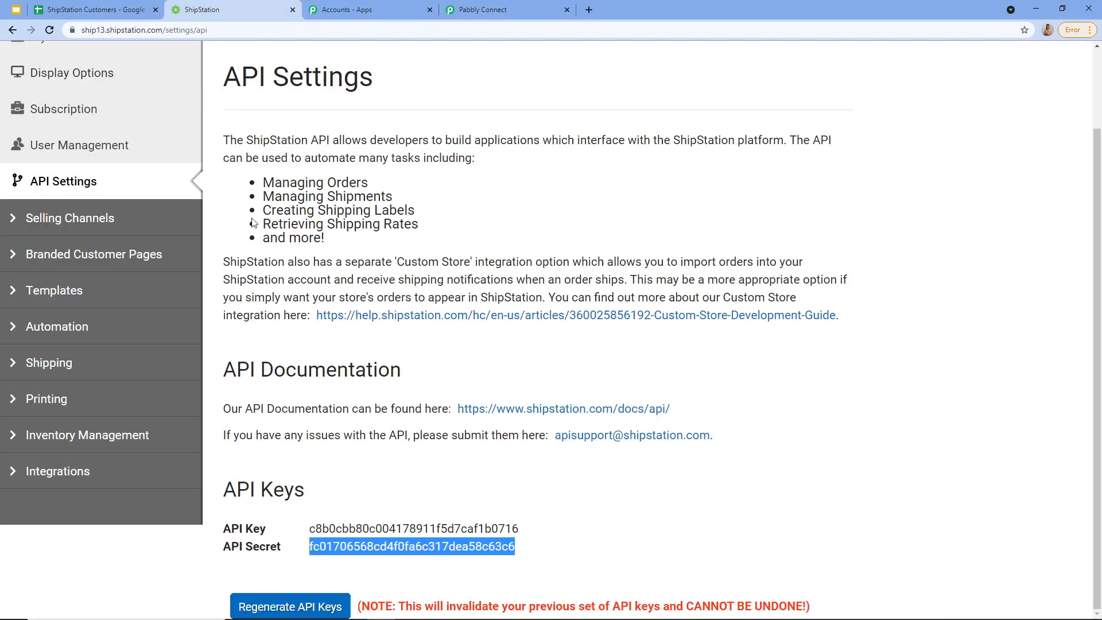
scroll(212, 82, up, 2)
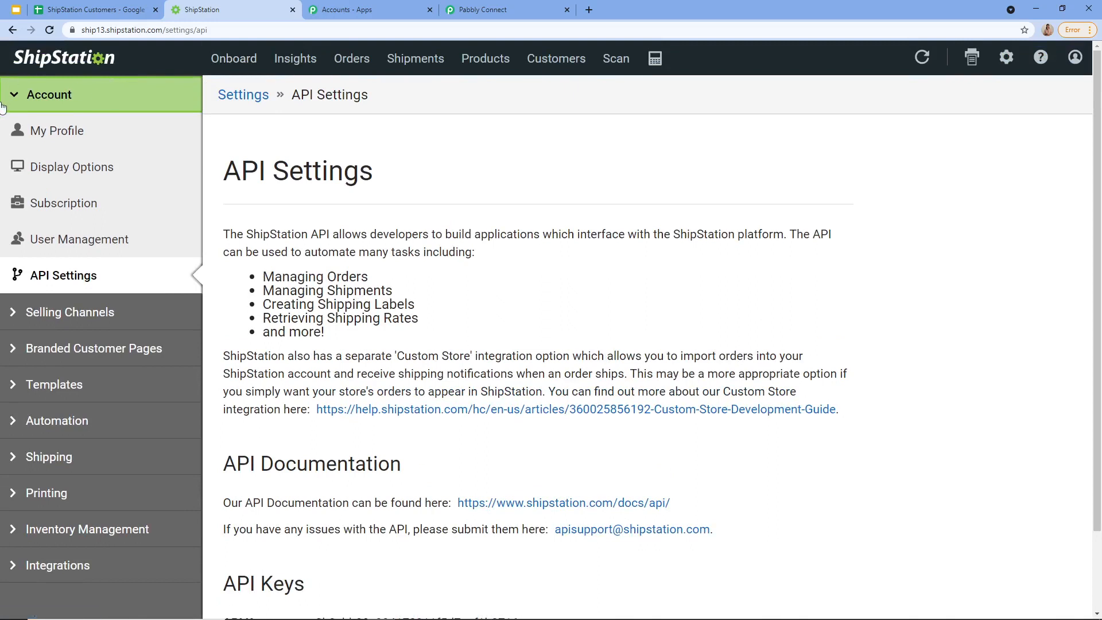
click(352, 62)
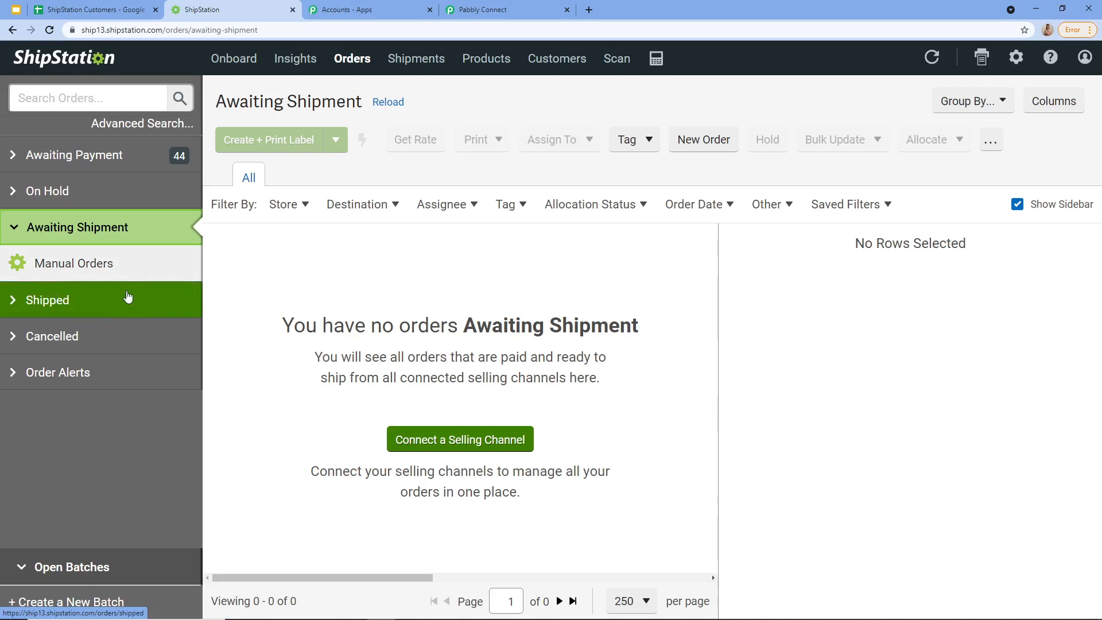
key(ctrl+l)
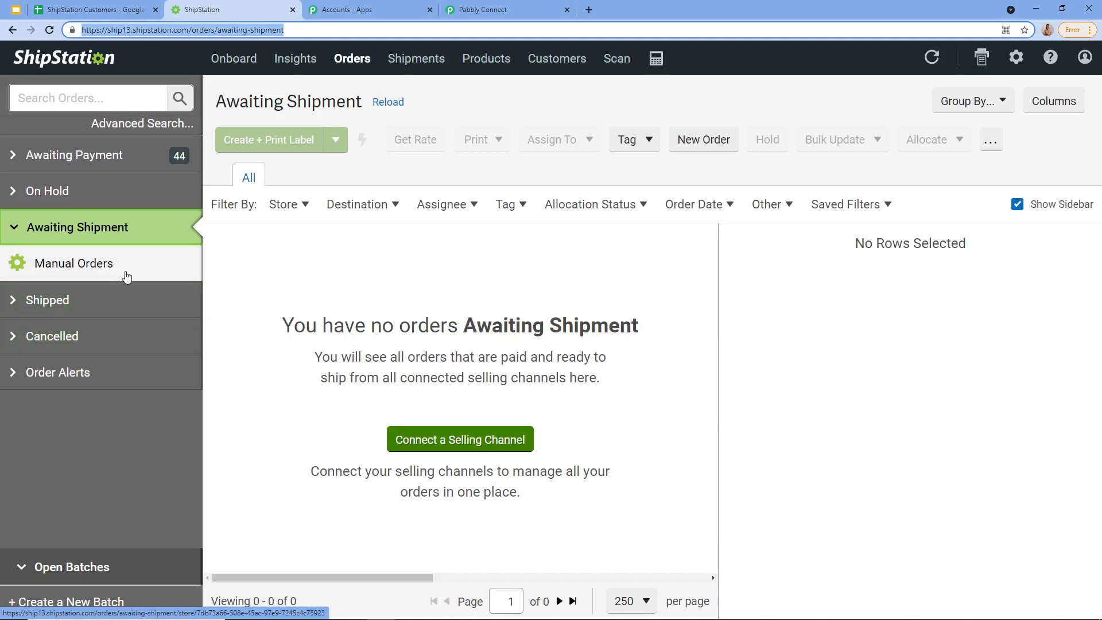
click(126, 166)
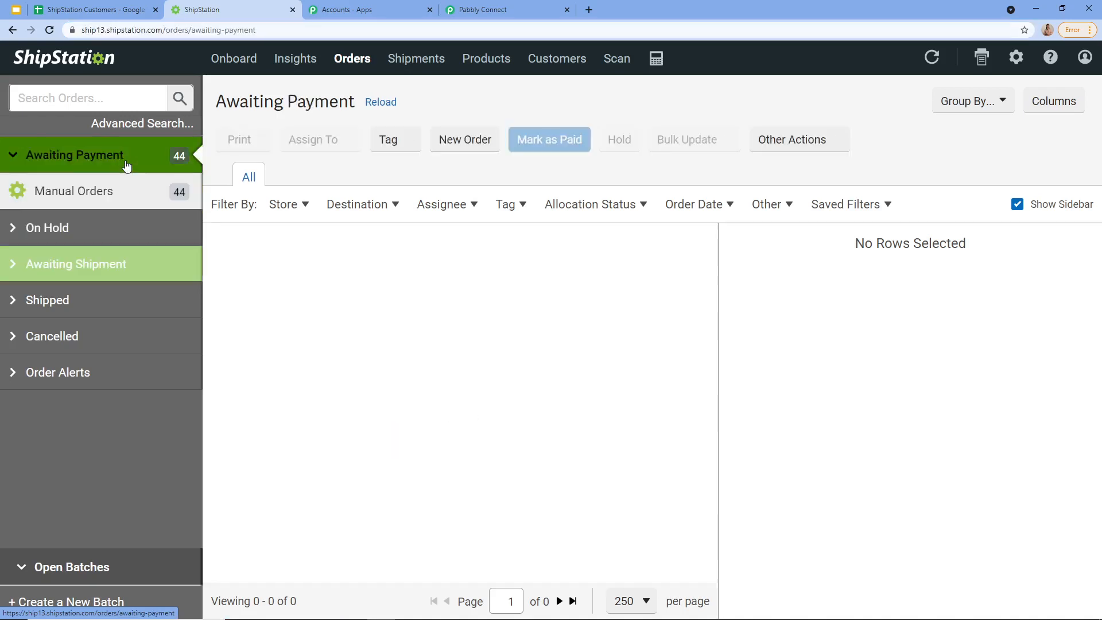
click(52, 30)
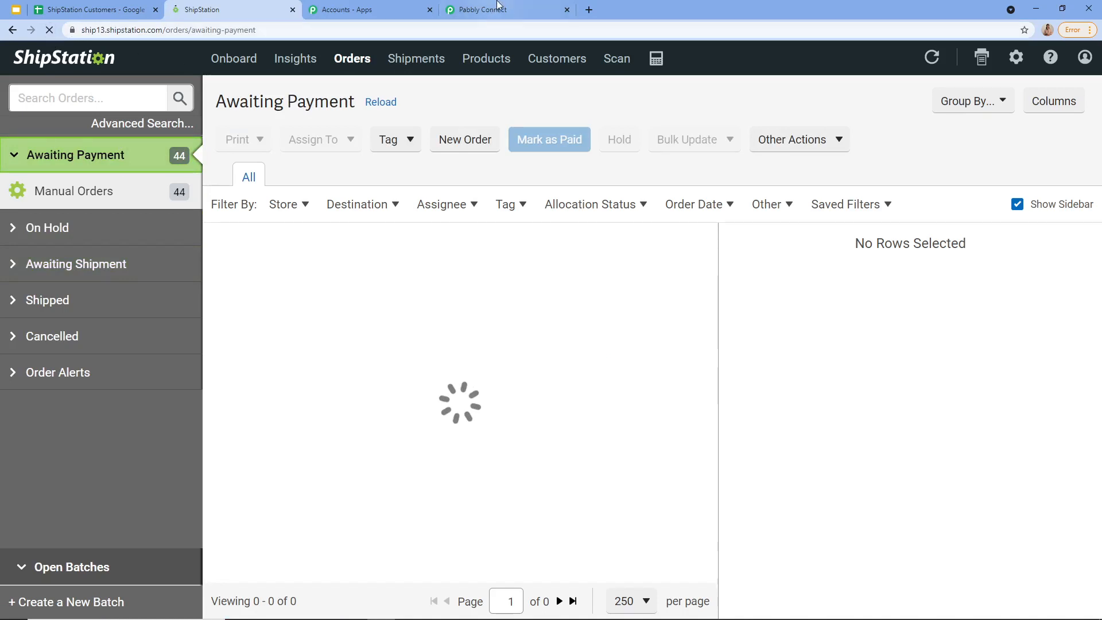
Step: Open the details of the newest order in ShipStation's Awaiting Payment list
click(495, 7)
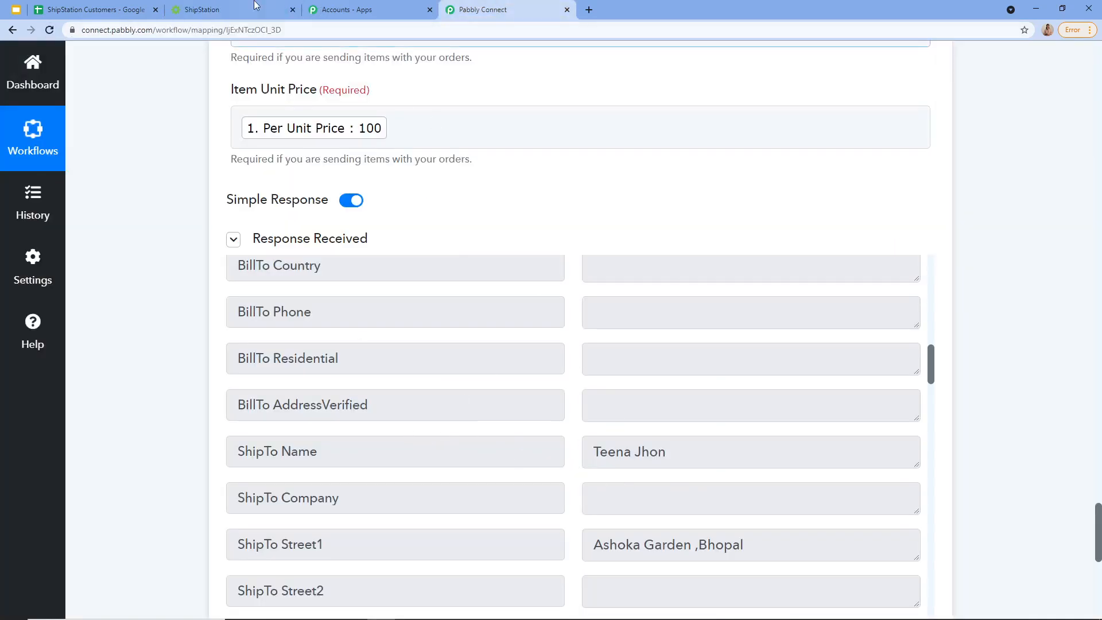
click(227, 14)
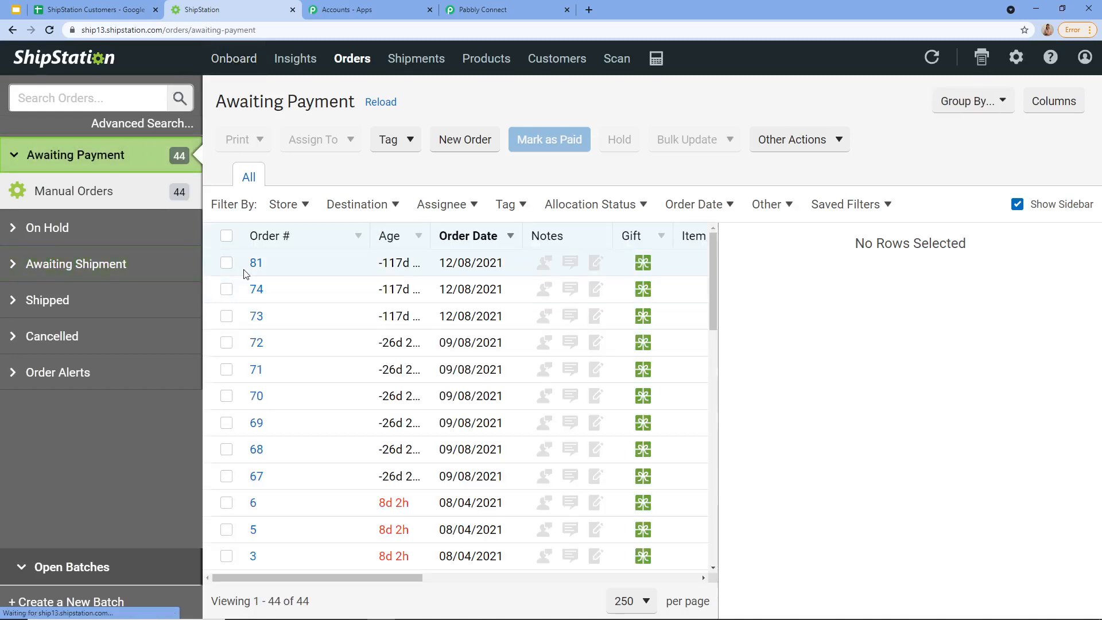
click(293, 270)
double_click(374, 274)
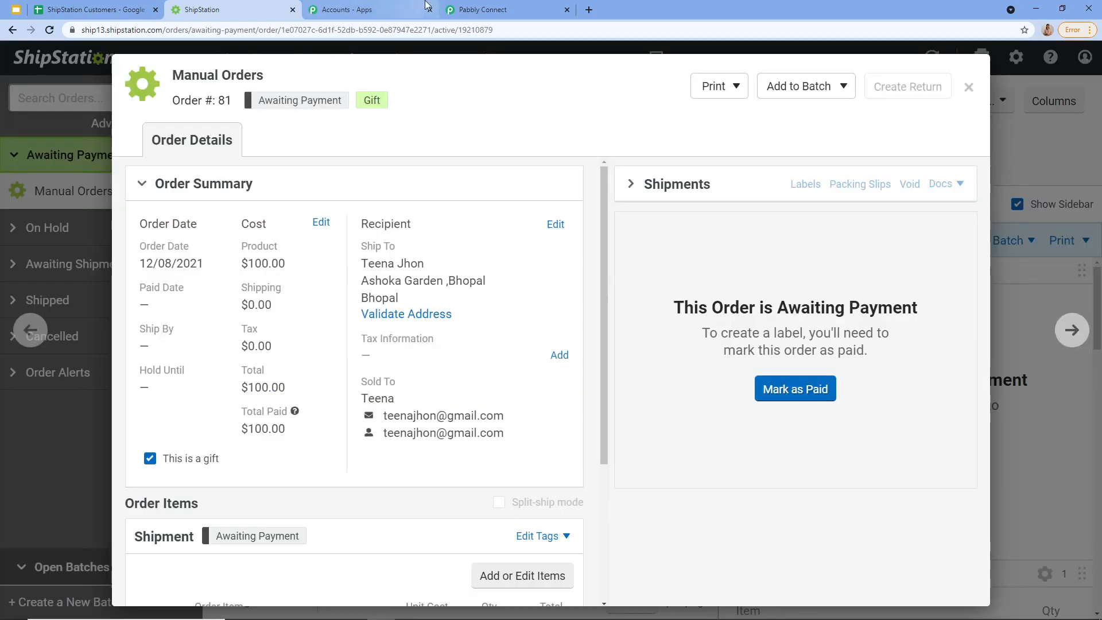
Step: Compare the shipping details in Pabbly Connect's response with the ShipStation order, and close the order details
click(482, 10)
scroll(491, 279, up, 1)
scroll(619, 502, down, 2)
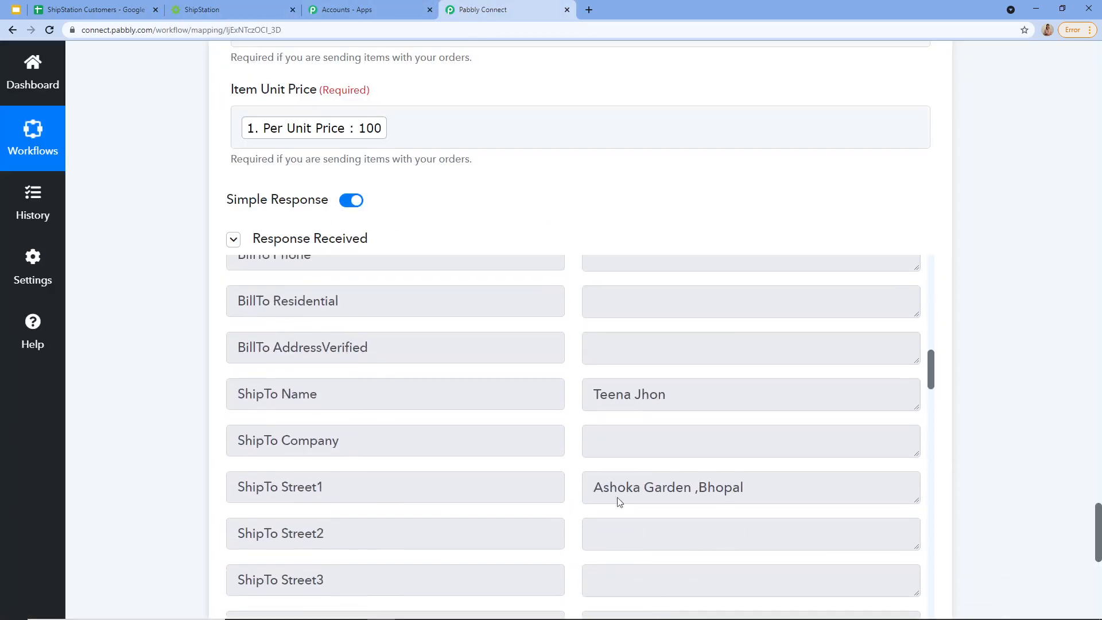
click(241, 12)
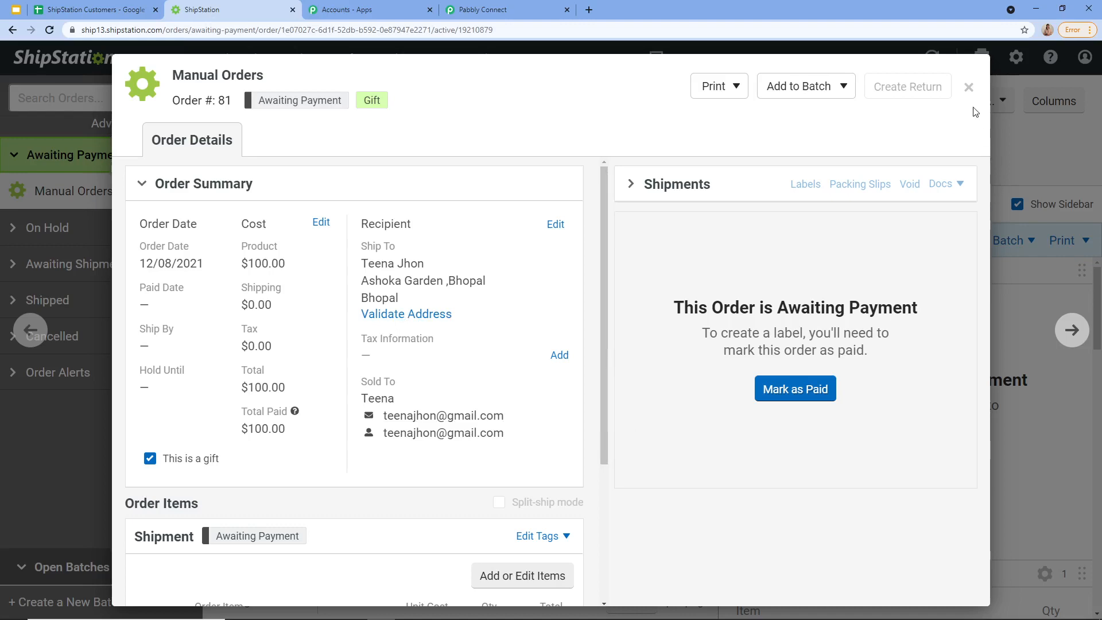
click(969, 87)
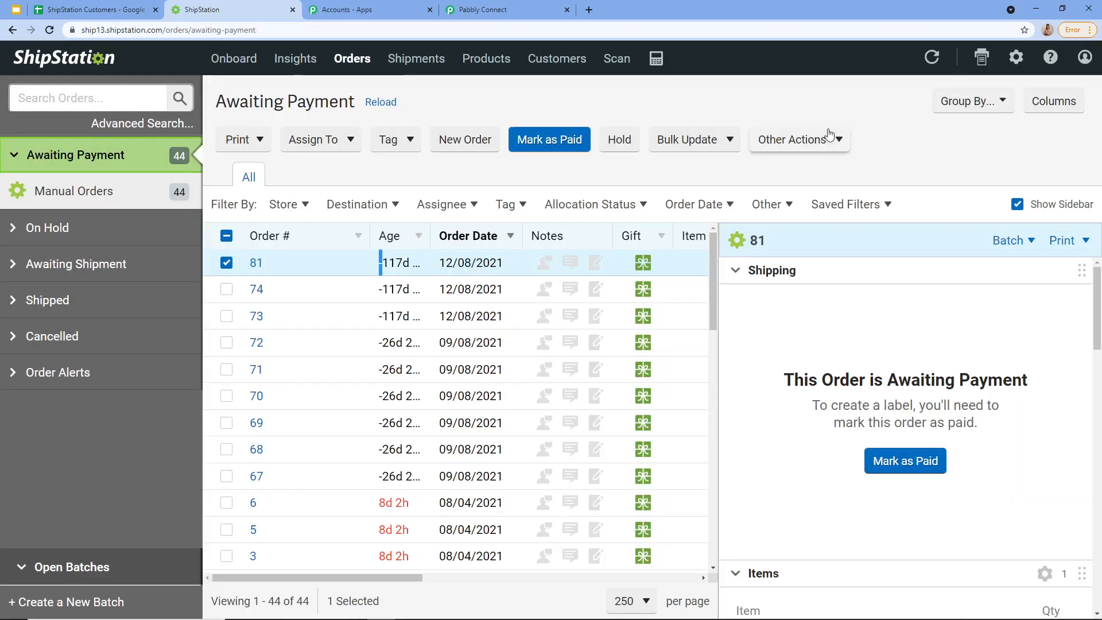
Step: Check the Pabbly Connect response against the source row in the ShipStation Customers sheet and the ShipStation order list
click(515, 12)
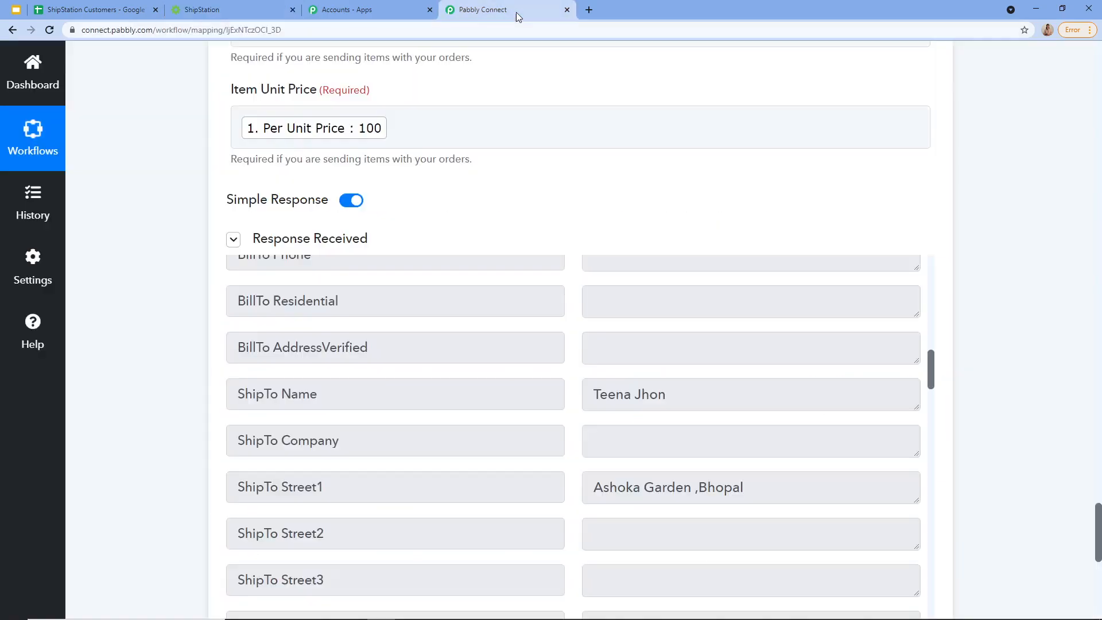
scroll(903, 285, up, 4)
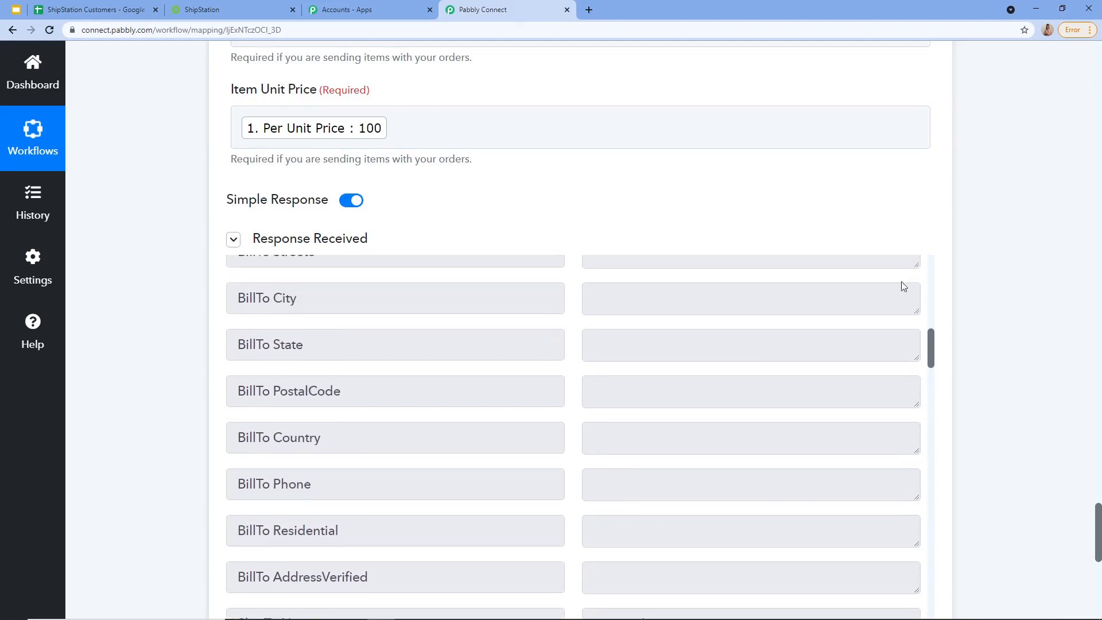
scroll(903, 286, up, 5)
click(96, 10)
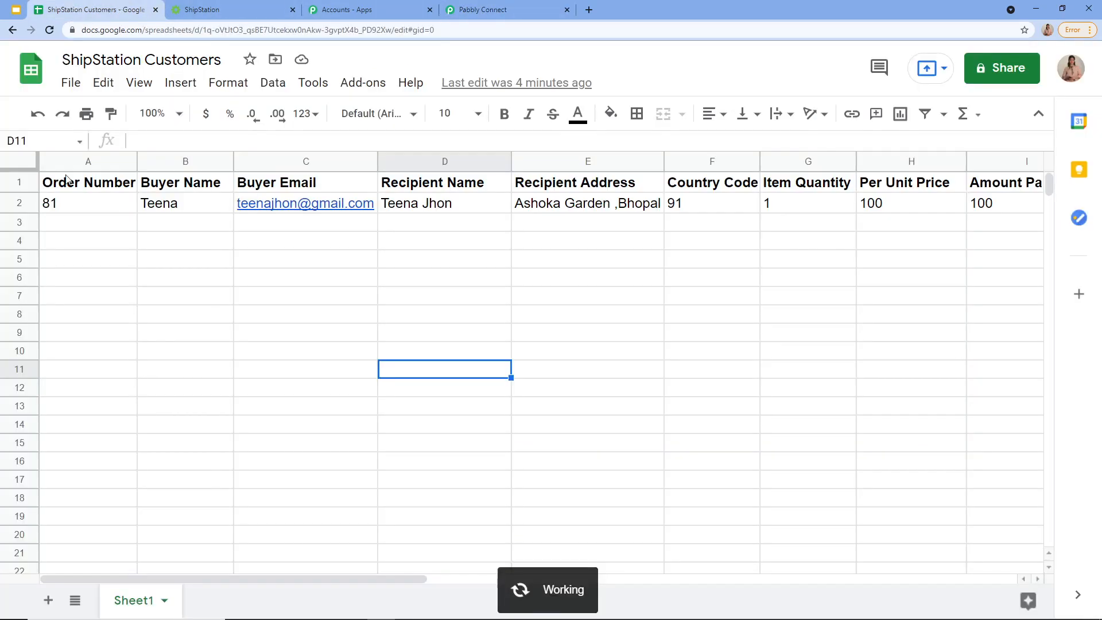
click(230, 9)
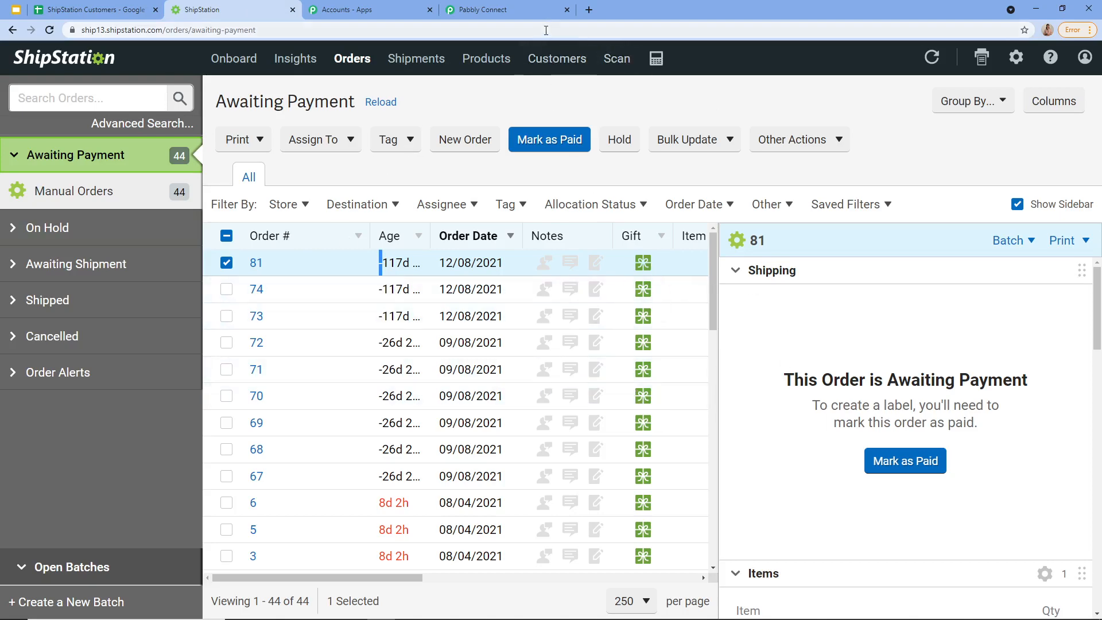
Step: Return to Pabbly Connect, collapse the ShipStation Create Order action and go back to the trigger's webhook response
click(538, 13)
scroll(949, 561, up, 10)
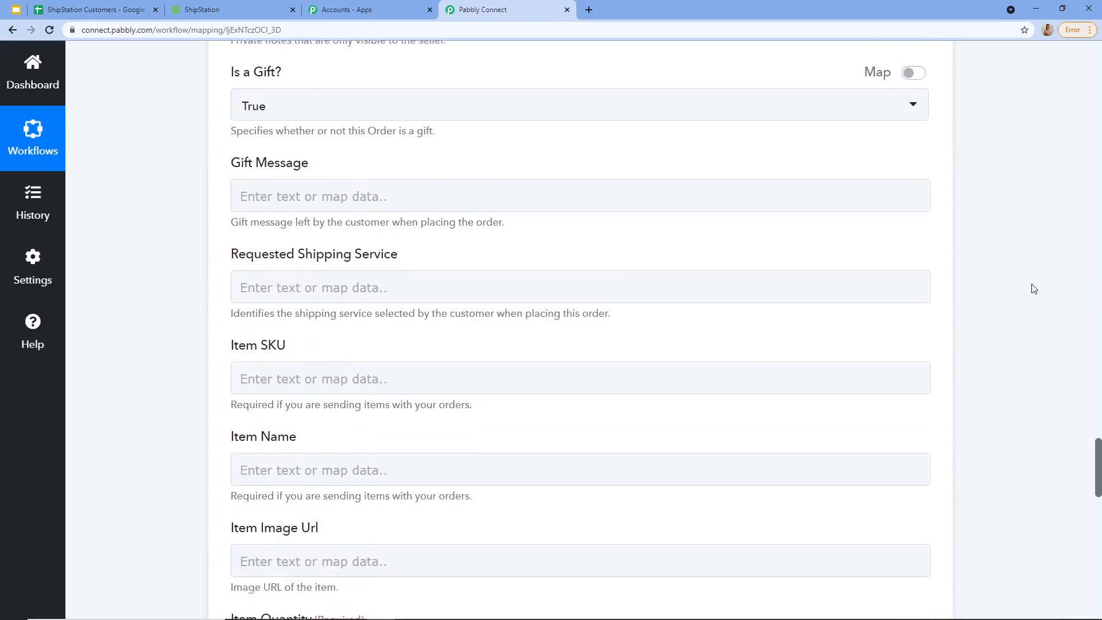
scroll(1034, 289, up, 20)
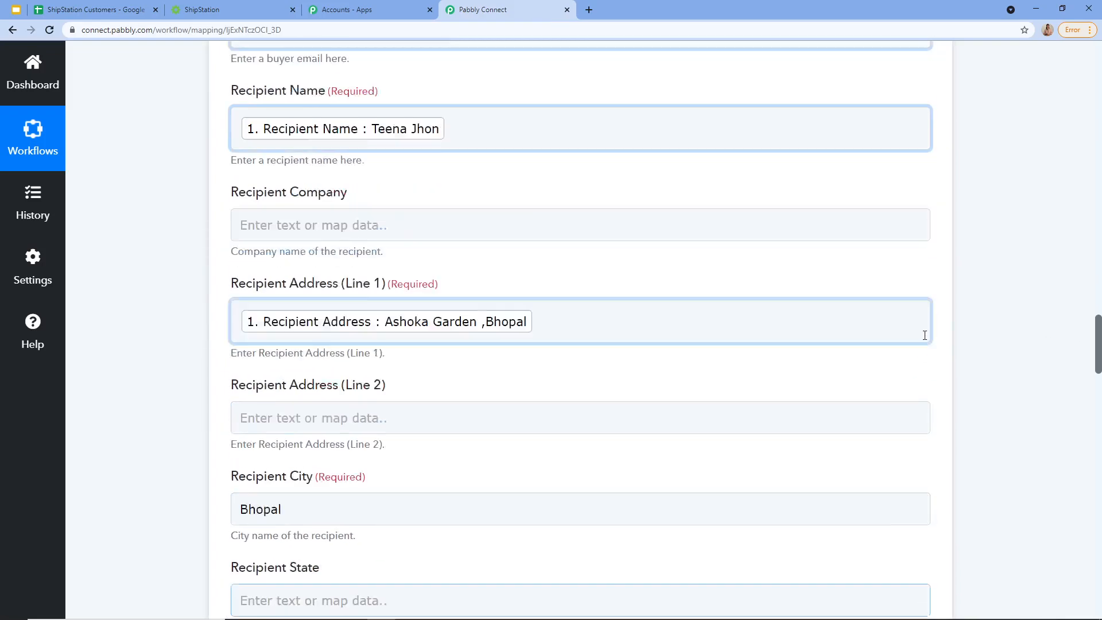
scroll(923, 335, up, 15)
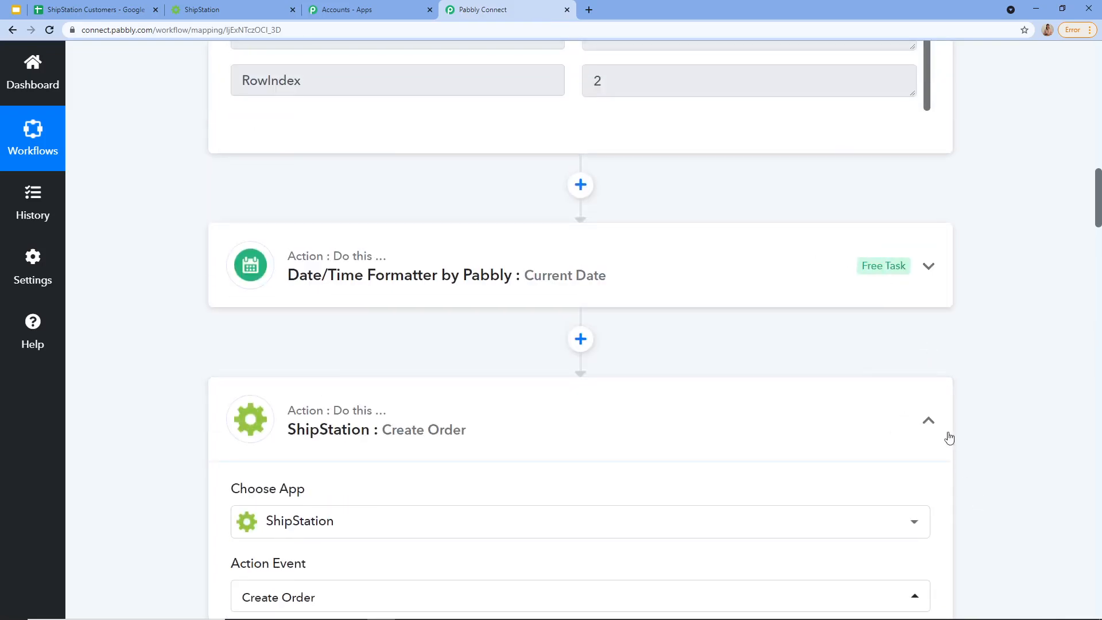
click(928, 420)
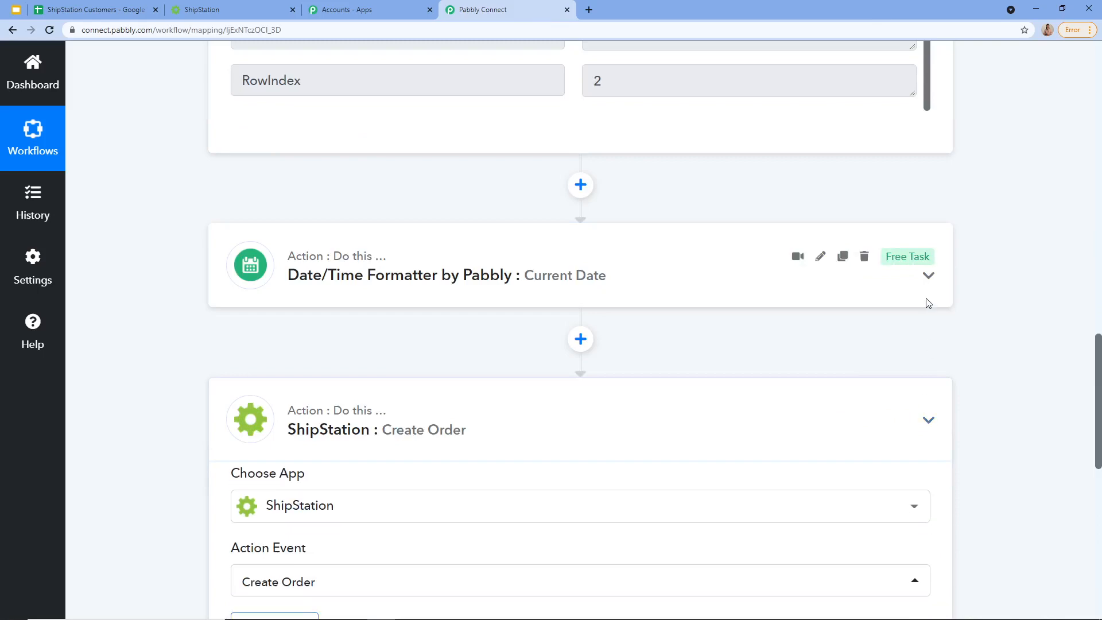
scroll(928, 303, up, 12)
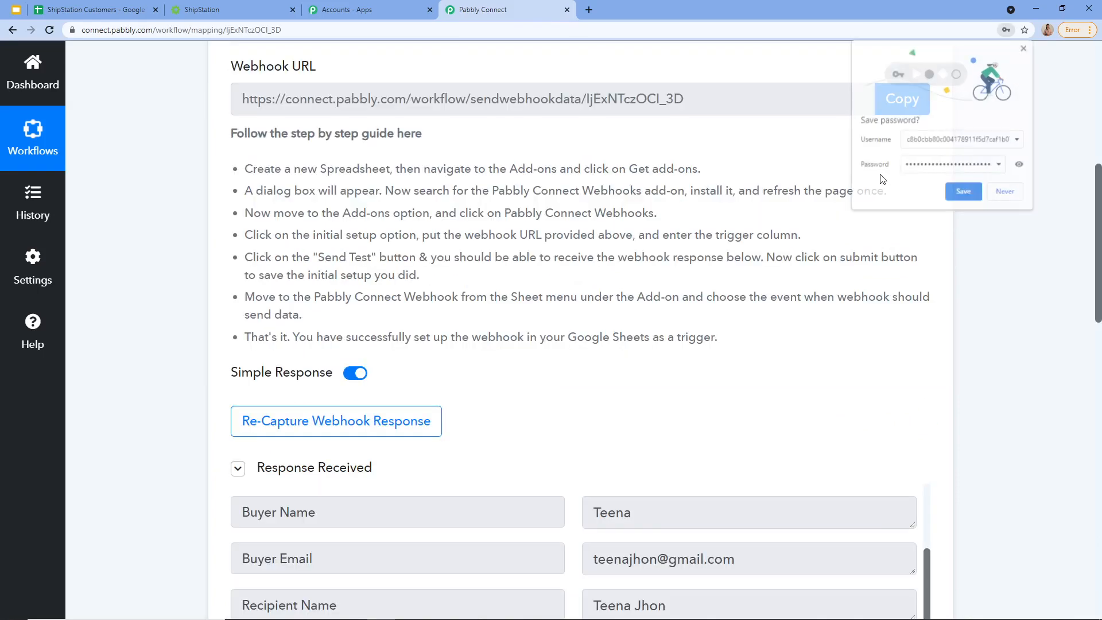
Step: Decline saving the password in the browser, review the Google Sheets New Spreadsheet Row trigger and leave it collapsed
click(1017, 199)
scroll(930, 129, up, 5)
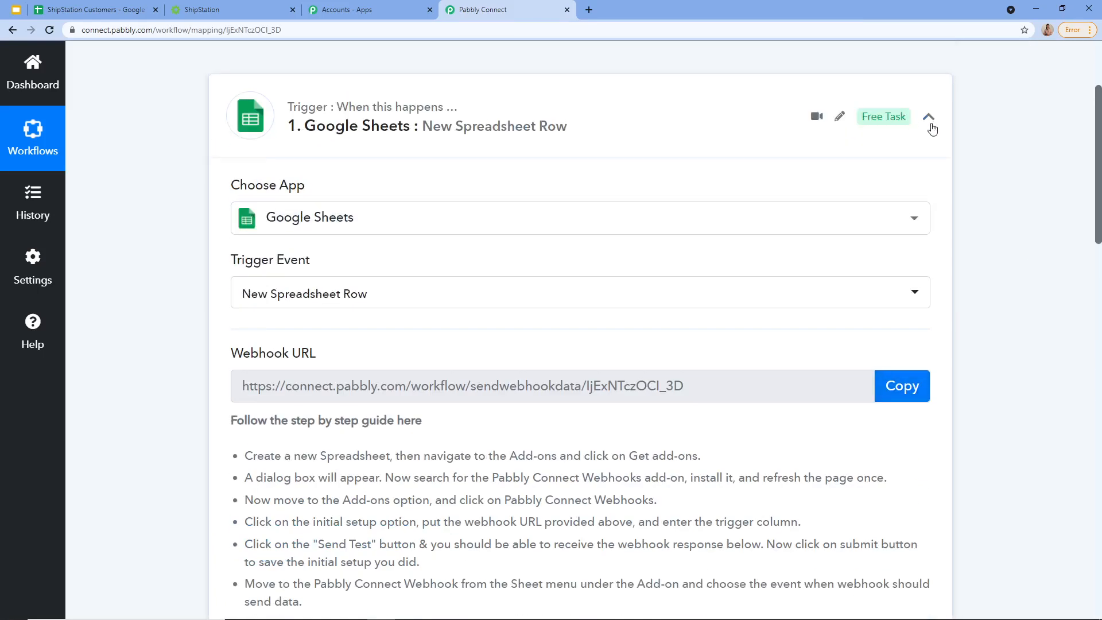
click(929, 120)
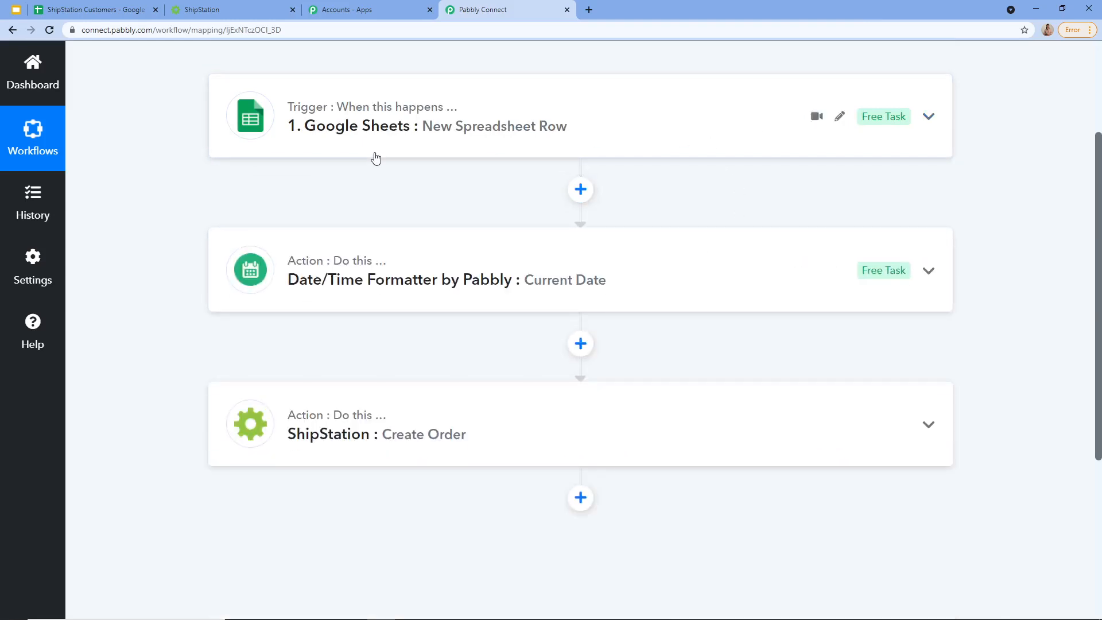
click(377, 153)
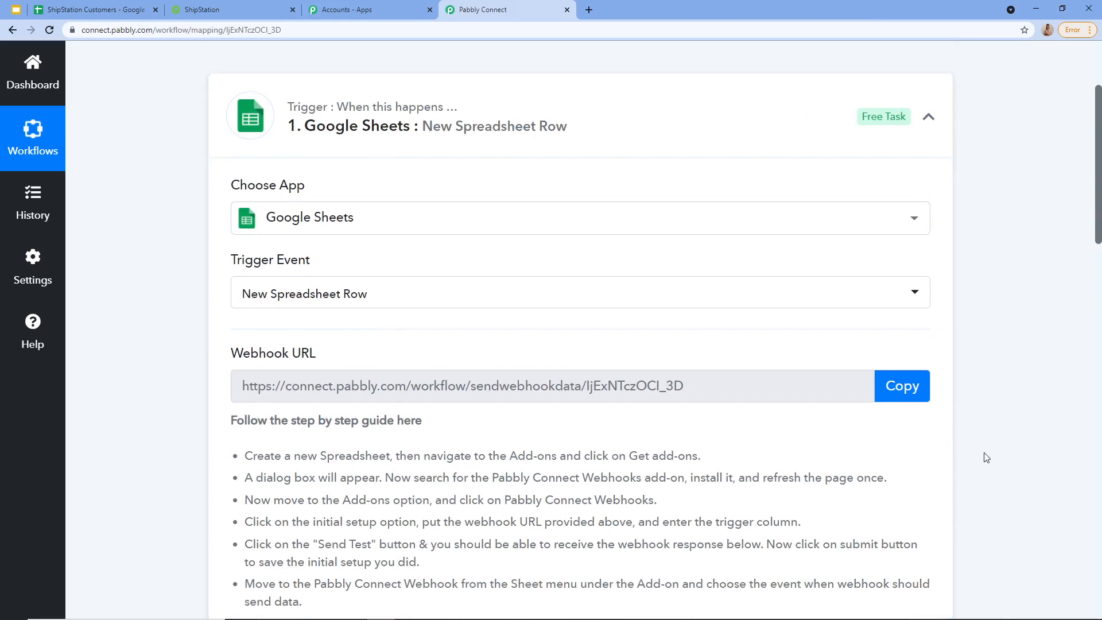
click(549, 148)
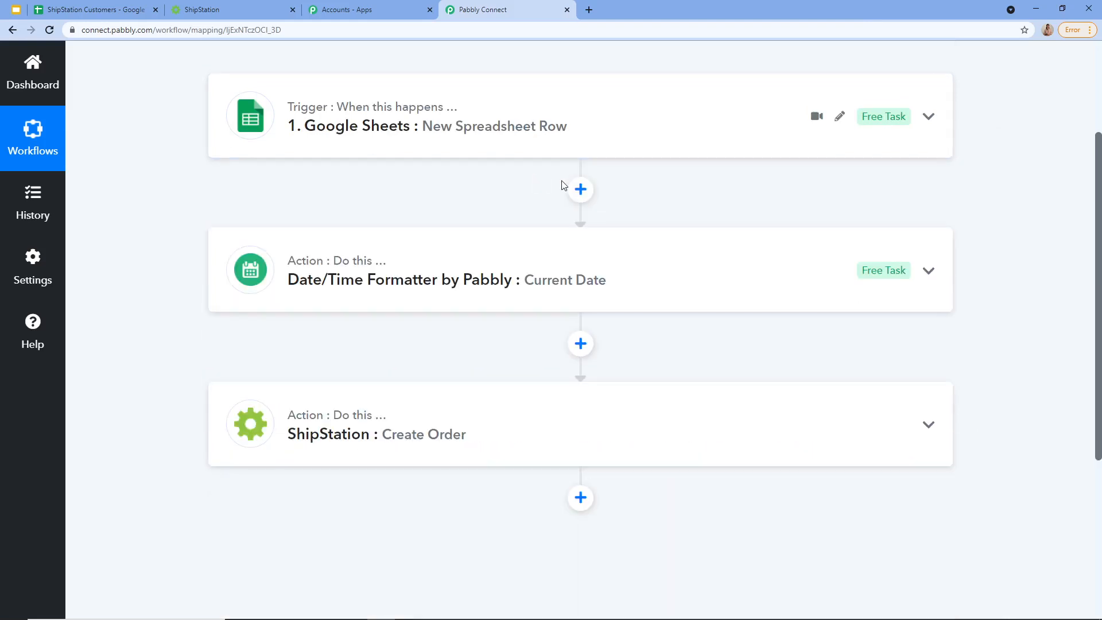
key(ctrl+l)
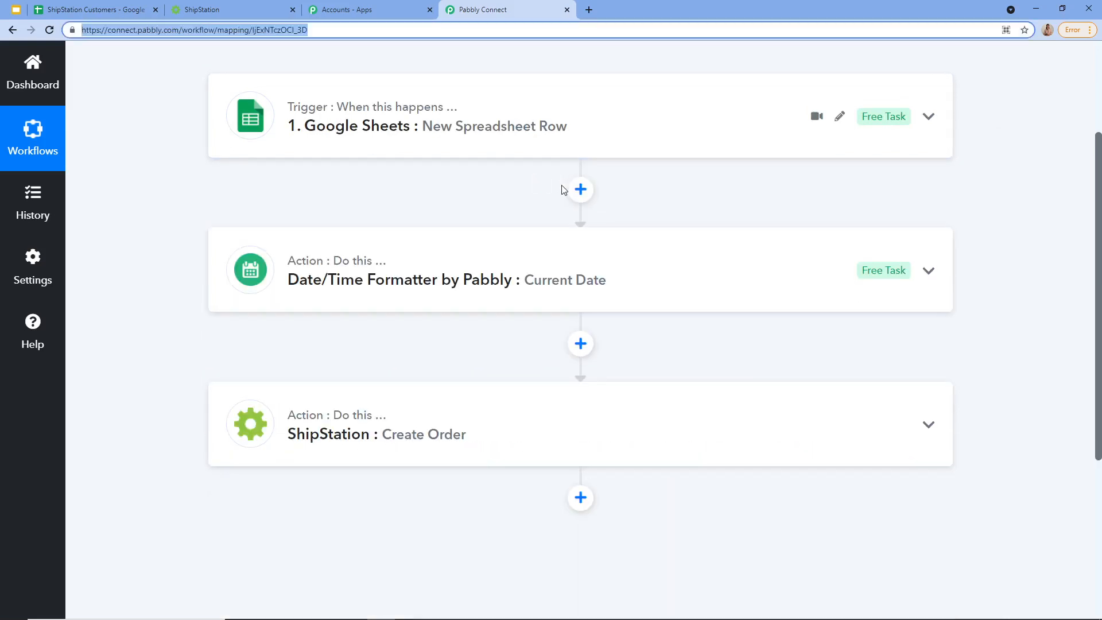
Step: Review the Date/Time Formatter by Pabbly action's Current Date setup and collapse the action again
click(385, 287)
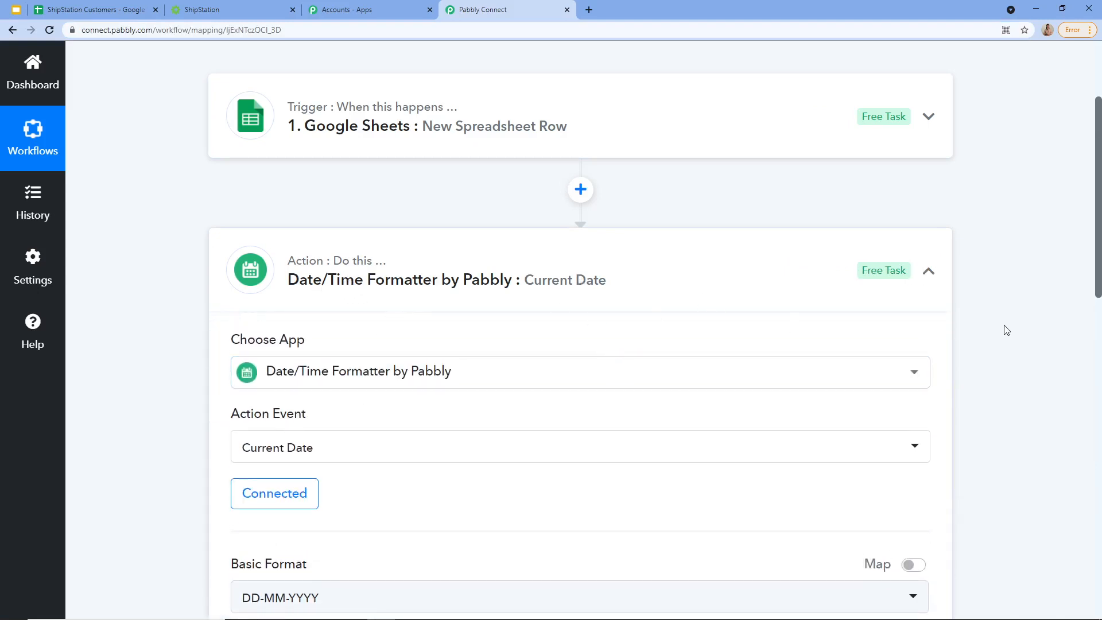
mouse_move(925, 252)
click(928, 272)
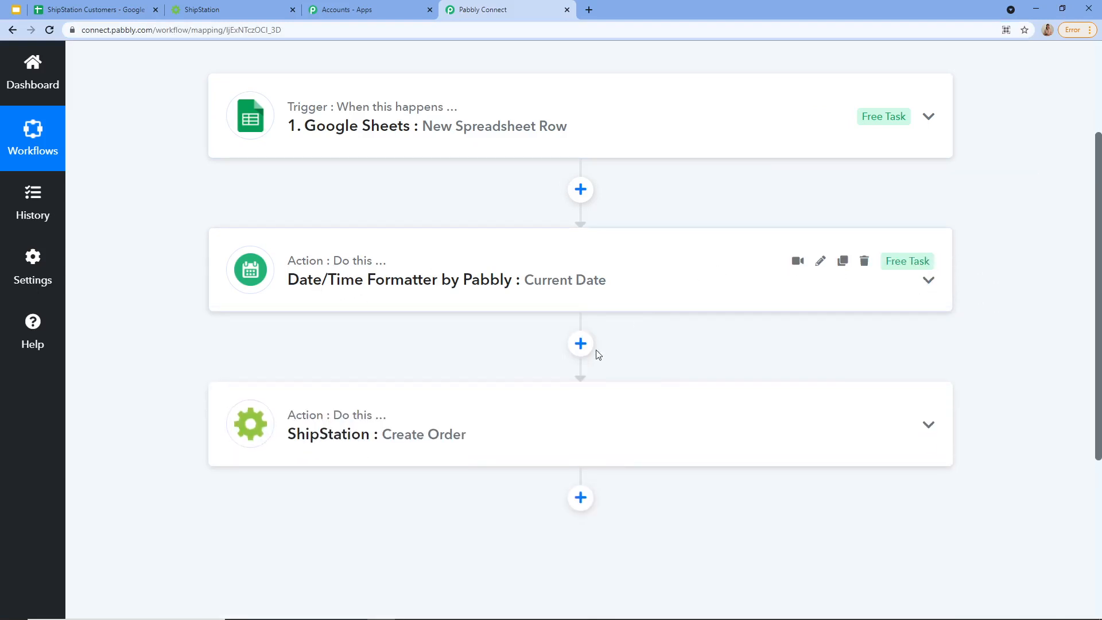
Step: Review and collapse the ShipStation Create Order action, and check ShipStation's Awaiting Payment list before returning to Pabbly Connect
scroll(401, 373, down, 1)
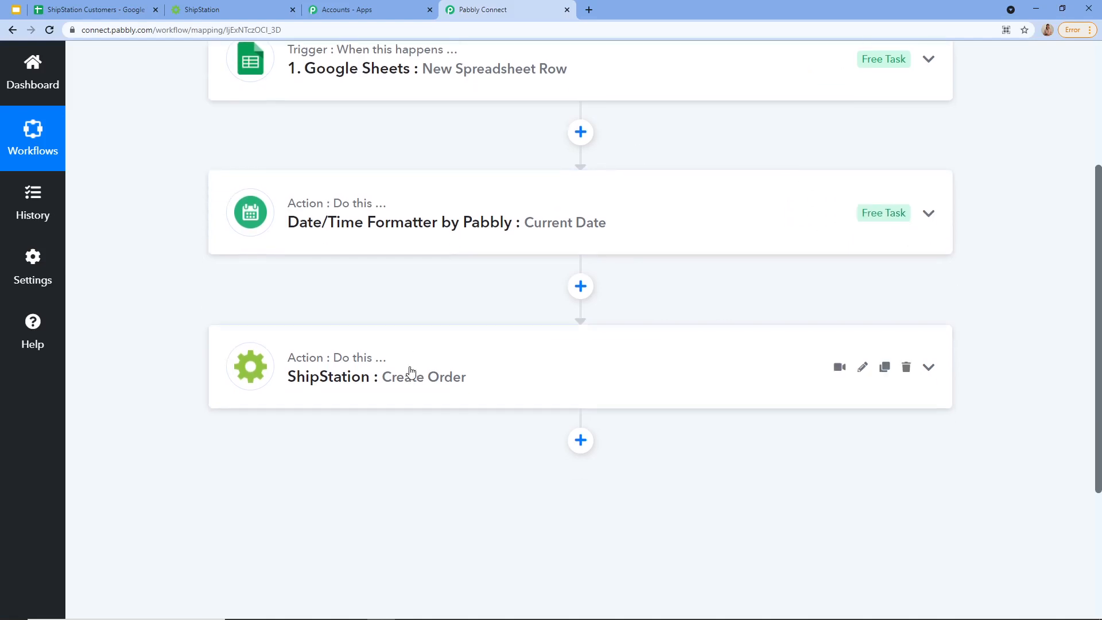
click(387, 393)
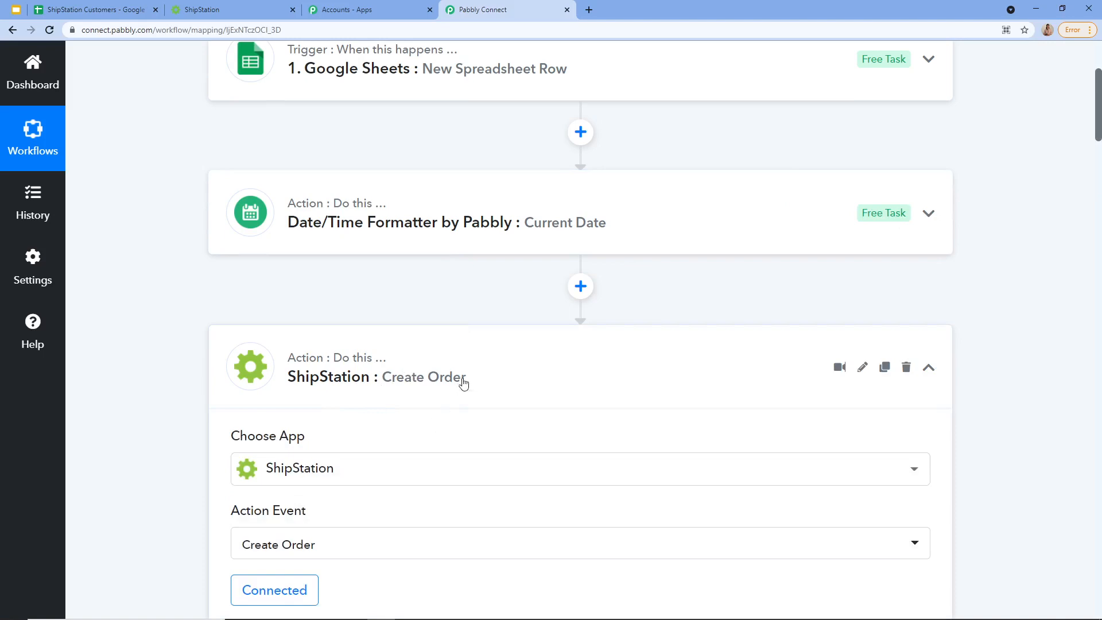
scroll(460, 386, down, 4)
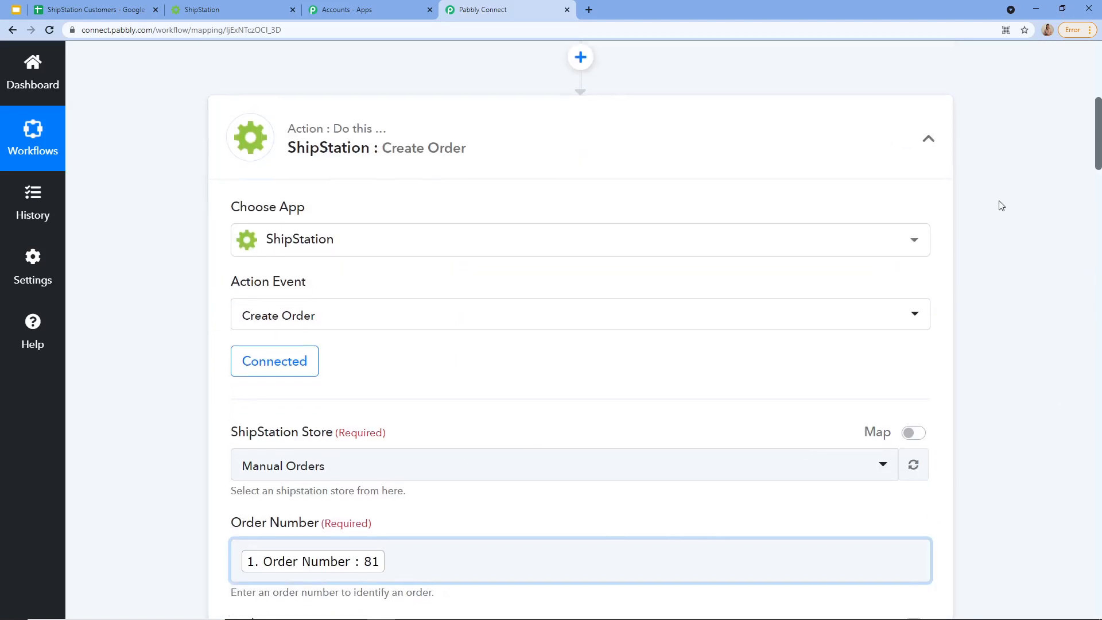
scroll(924, 377, up, 3)
click(928, 323)
scroll(815, 264, up, 5)
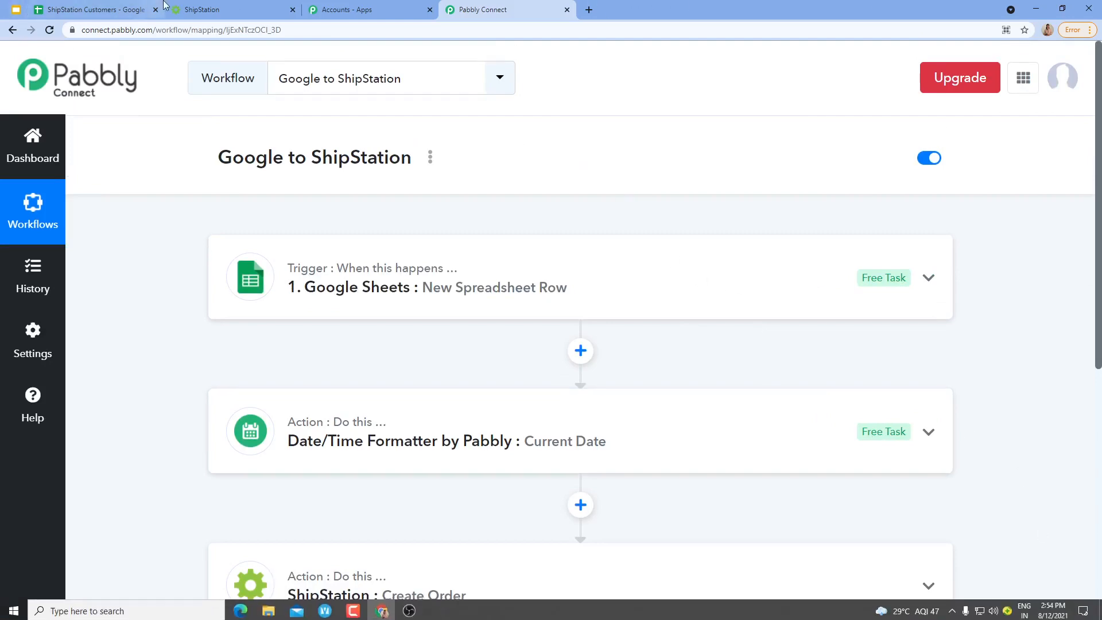
click(199, 10)
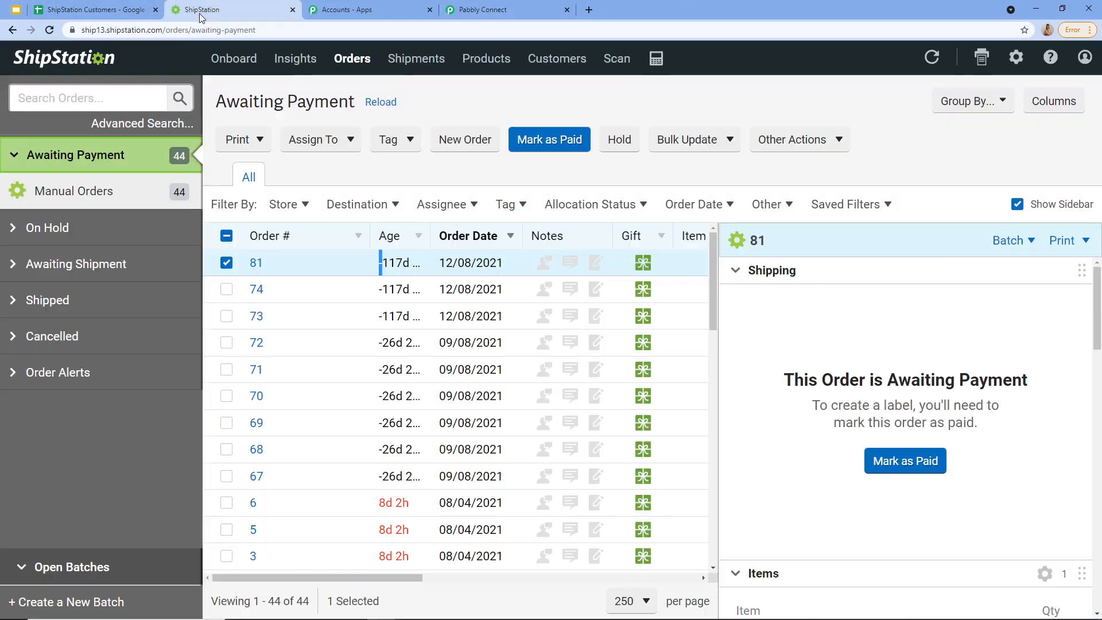
click(533, 9)
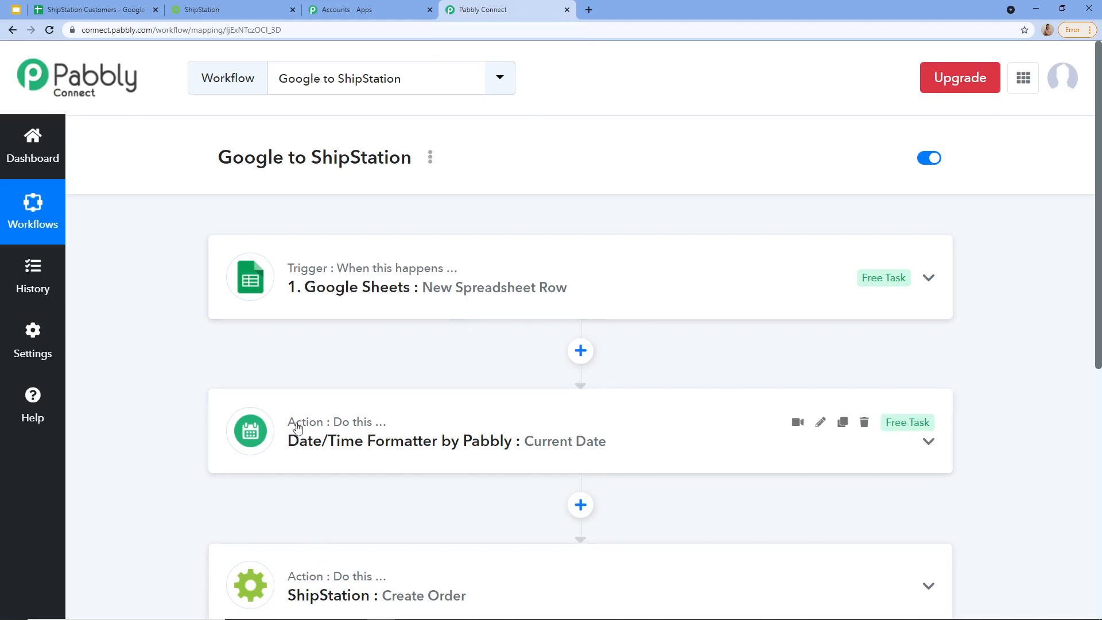
Step: Fill row 3 of the ShipStation Customers sheet with a second buyer's order details, country code 91, quantity 2, unit price 100 and amount paid 200
click(134, 7)
click(103, 225)
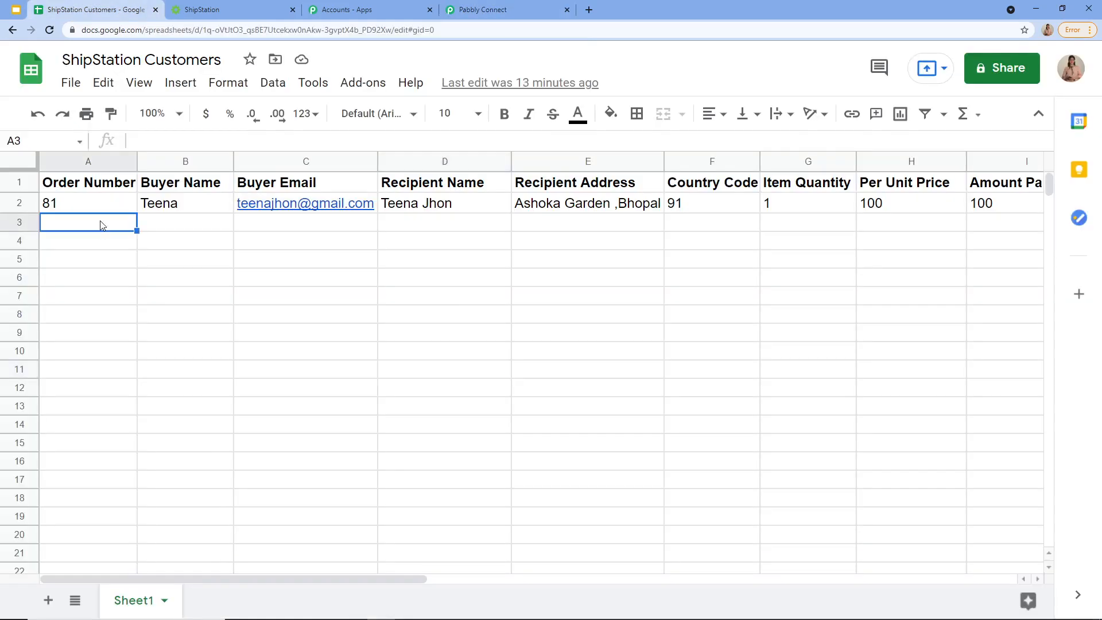
drag(102, 225, 122, 234)
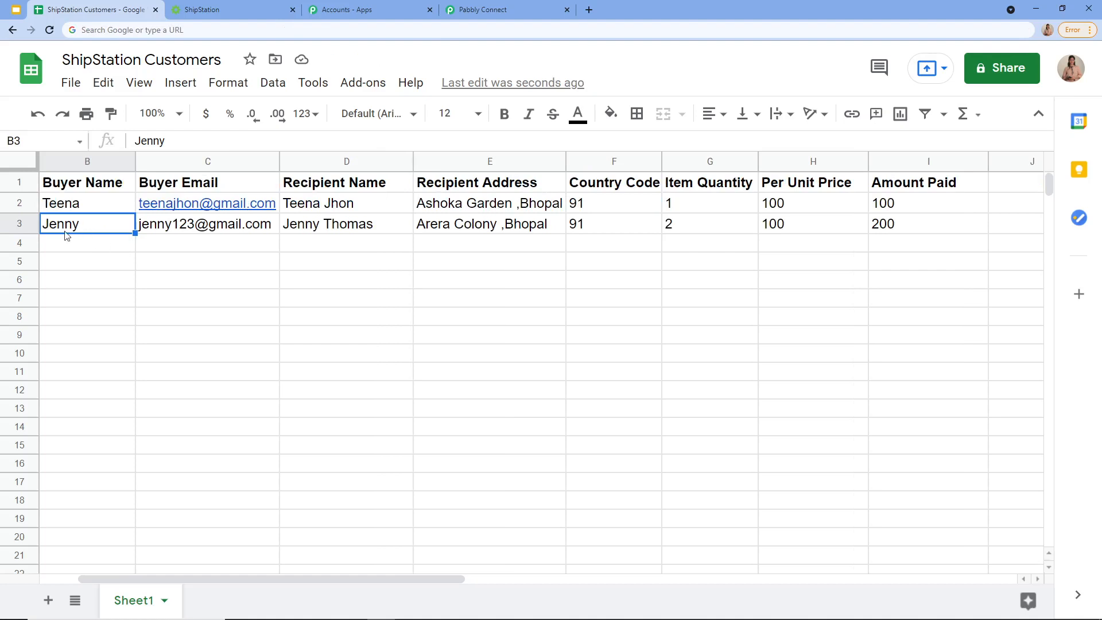
key(Left)
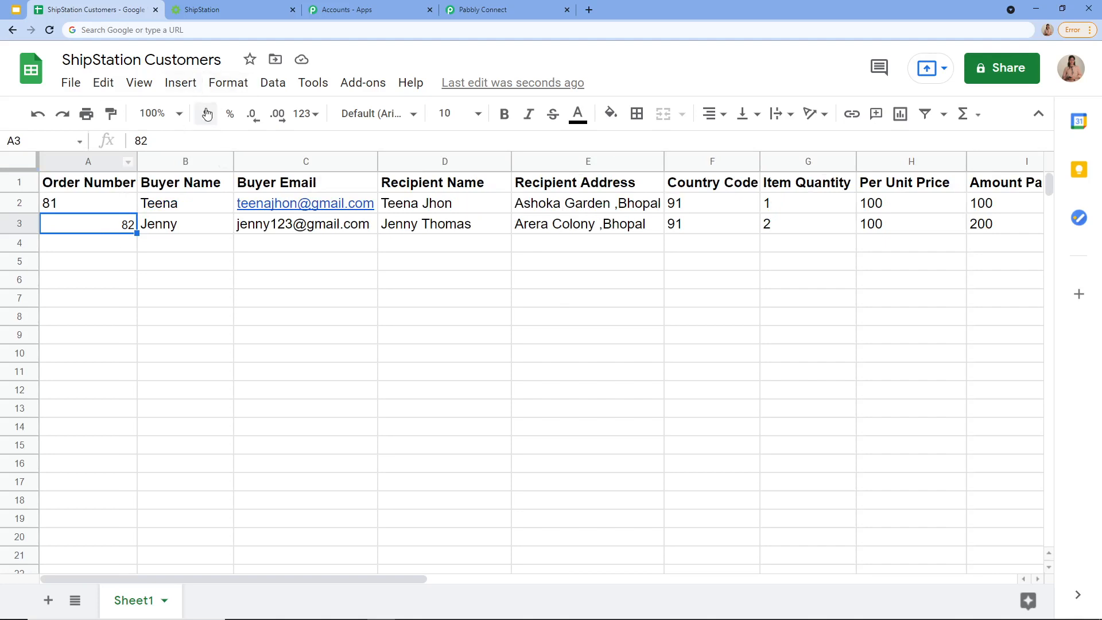
Step: Left-align the order number in cell A3 and set its font size to 12
click(227, 82)
mouse_move(279, 360)
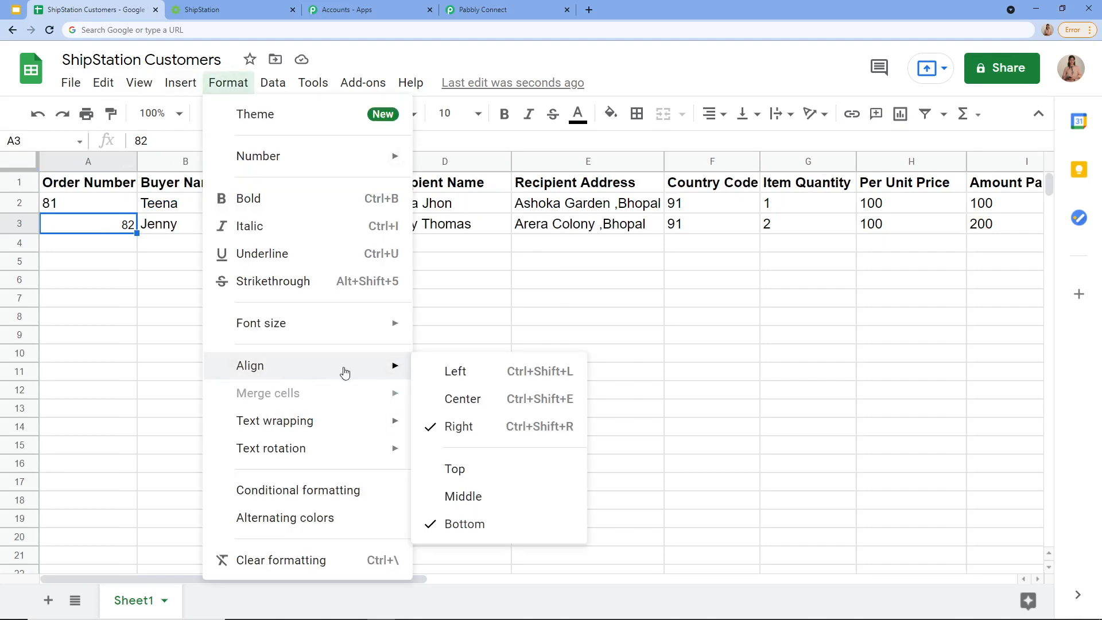
click(480, 372)
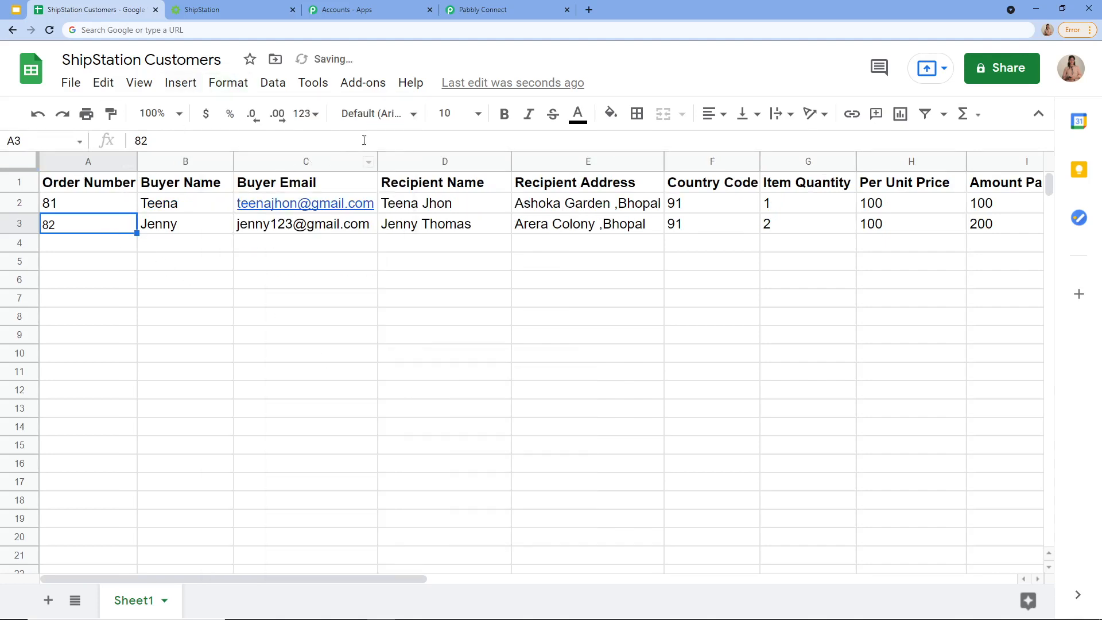
click(475, 114)
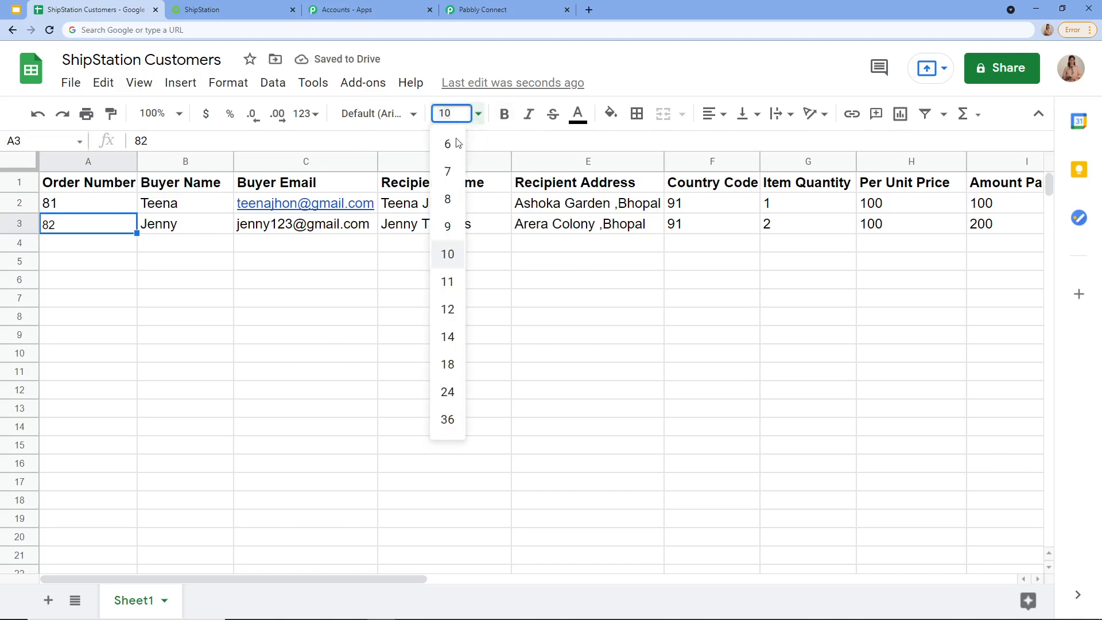
click(456, 307)
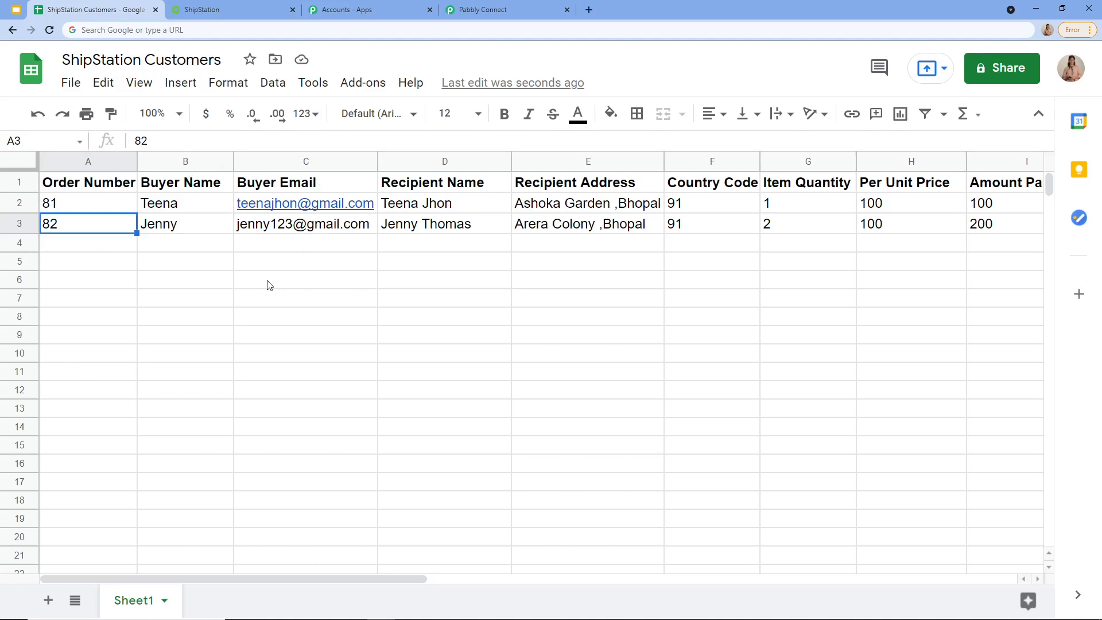
Step: Reload the Awaiting Payment orders page in ShipStation, looking back at the ShipStation Customers sheet while it loads
click(217, 7)
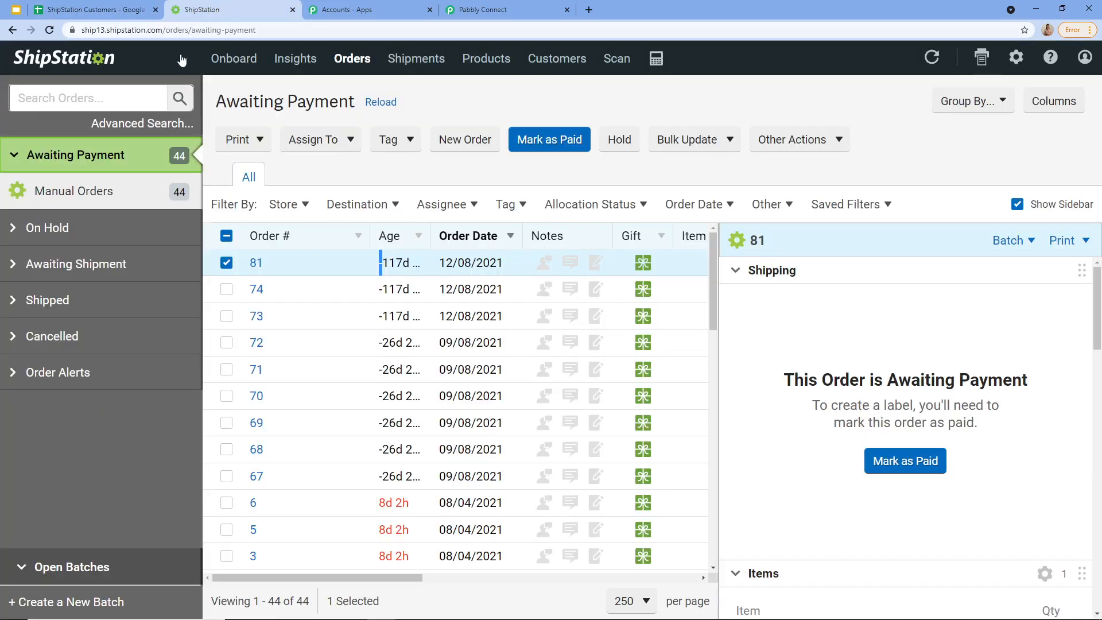
click(53, 29)
click(88, 10)
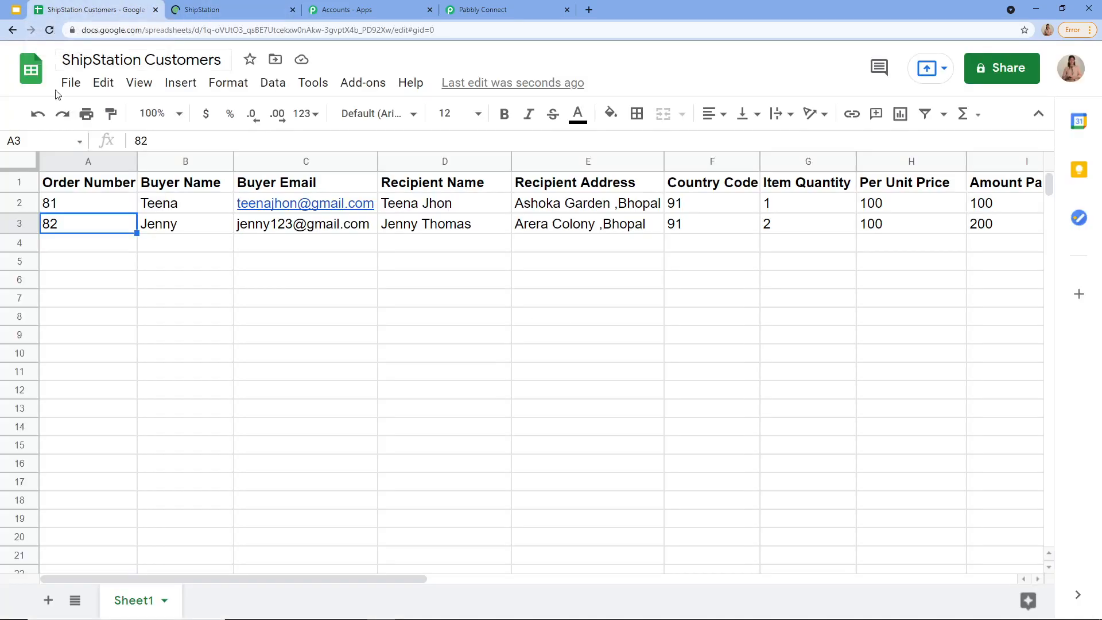
click(229, 17)
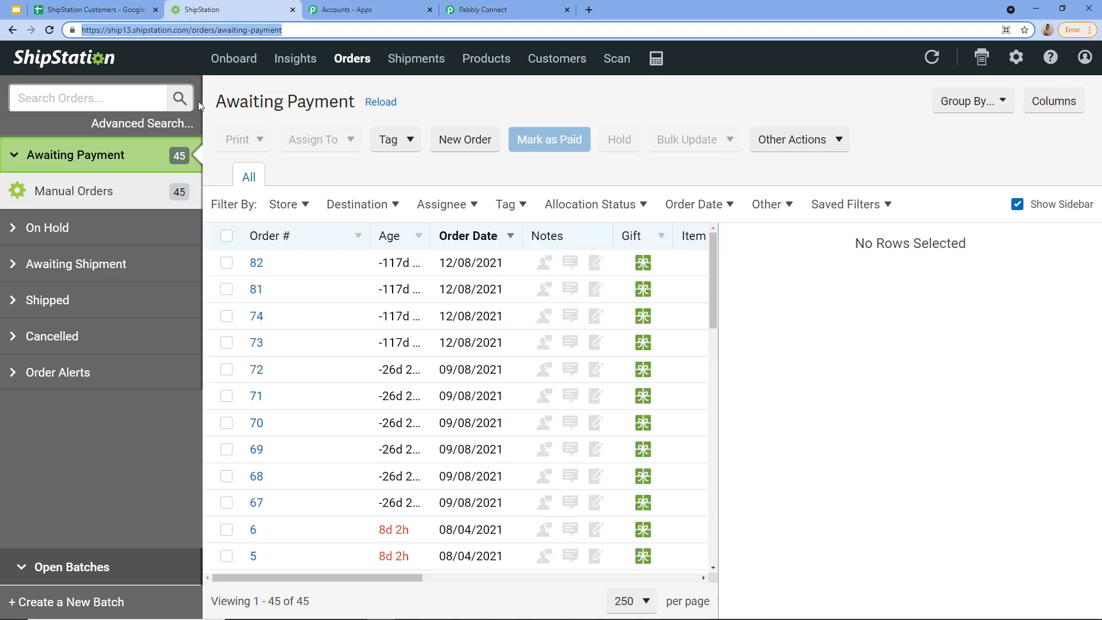
Step: Open the newest Awaiting Payment order, compare its details and items with row 3 of the sheet, and close it
click(262, 269)
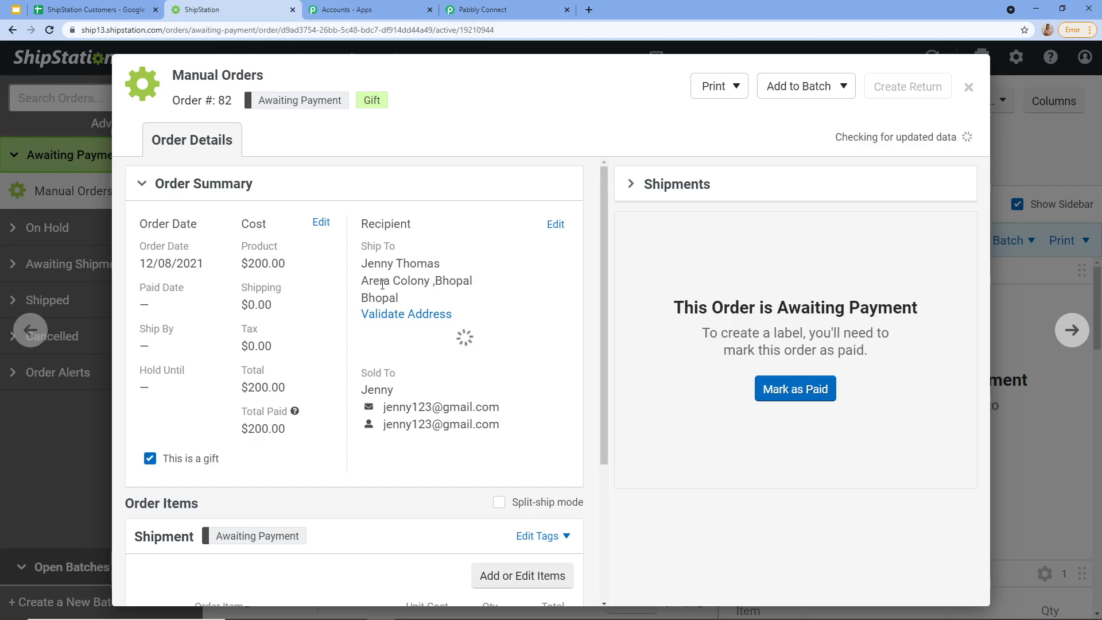
click(115, 10)
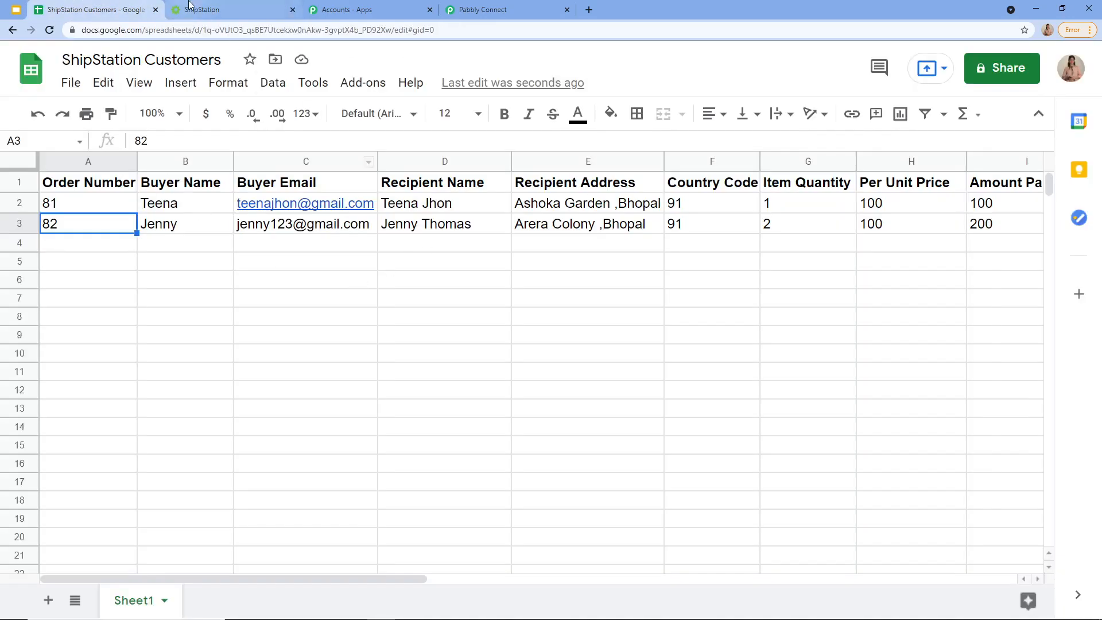
click(227, 9)
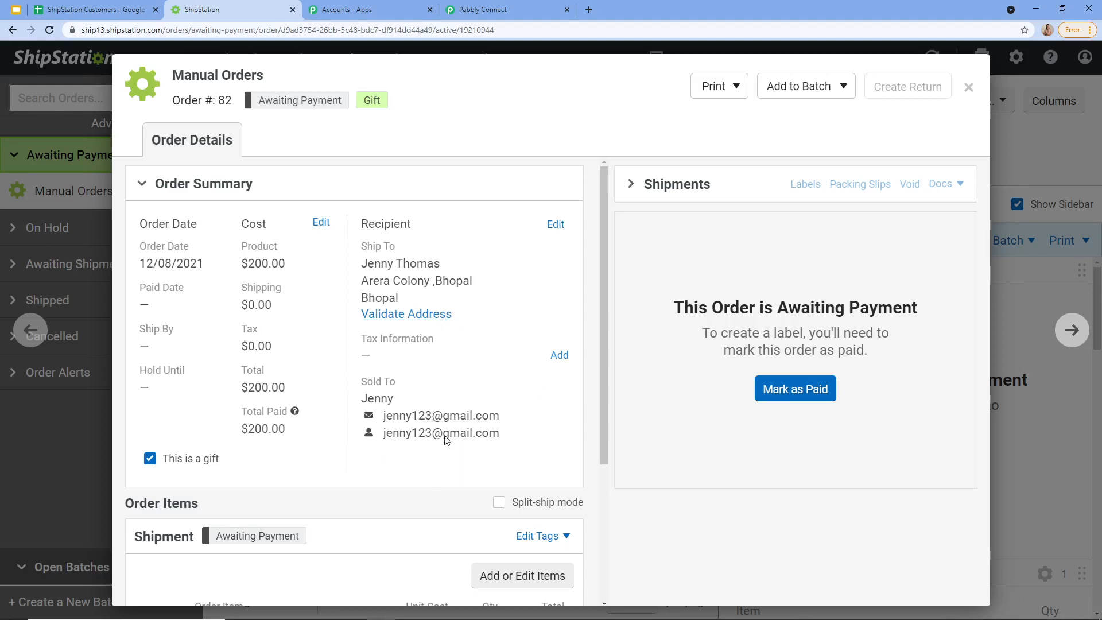
scroll(440, 407, down, 1)
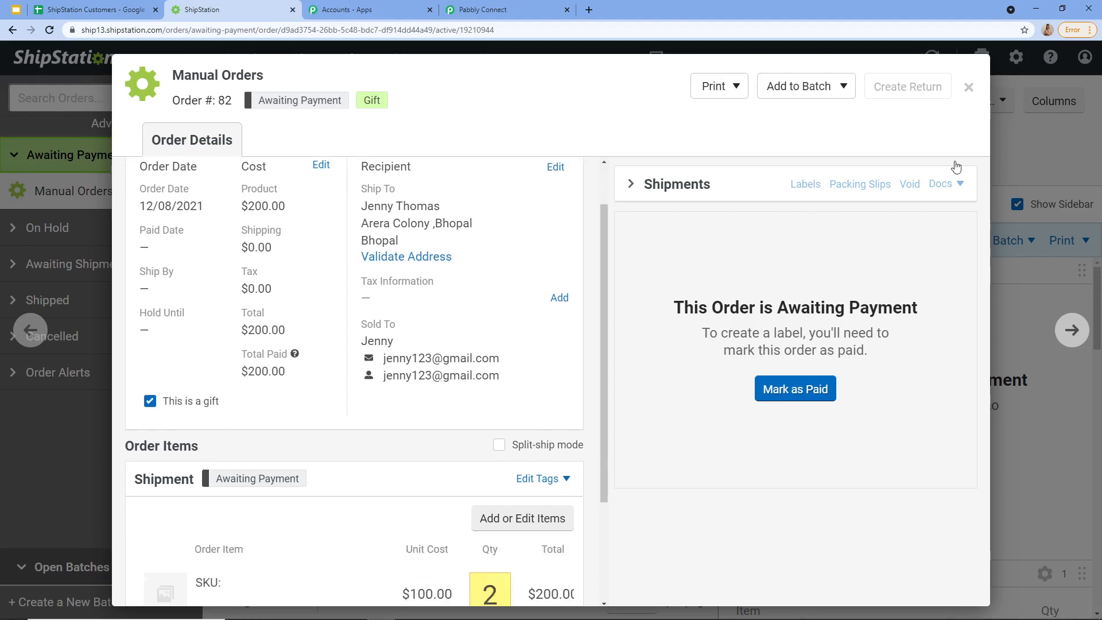
click(968, 87)
Step: Switch to Pabbly Connect, briefly expand the Google Sheets trigger in the Google to ShipStation workflow and collapse it again
click(508, 10)
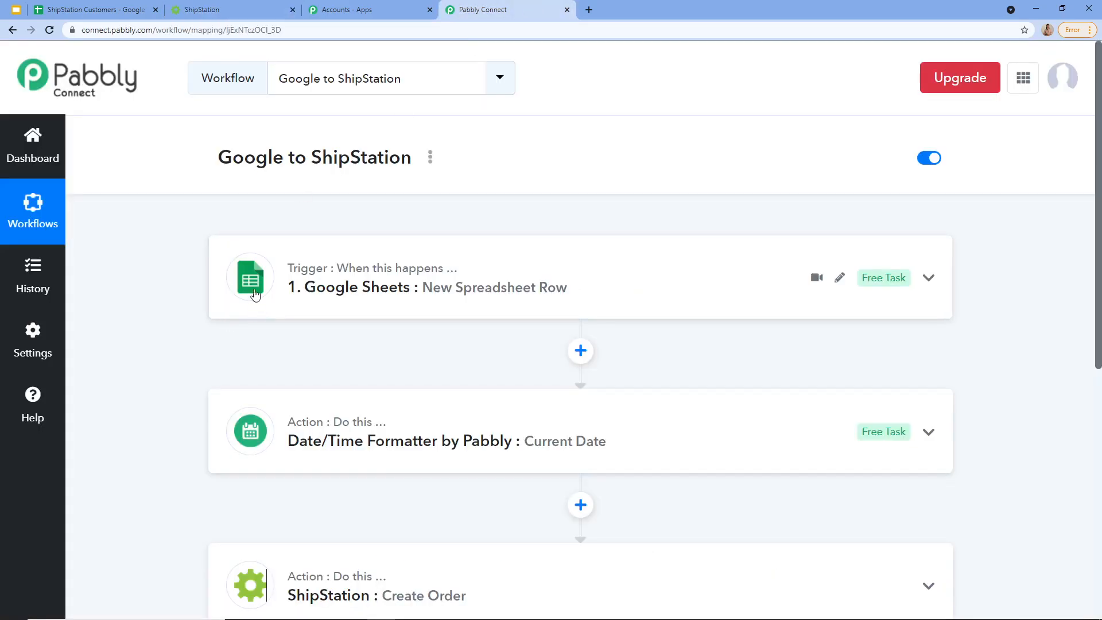
click(304, 294)
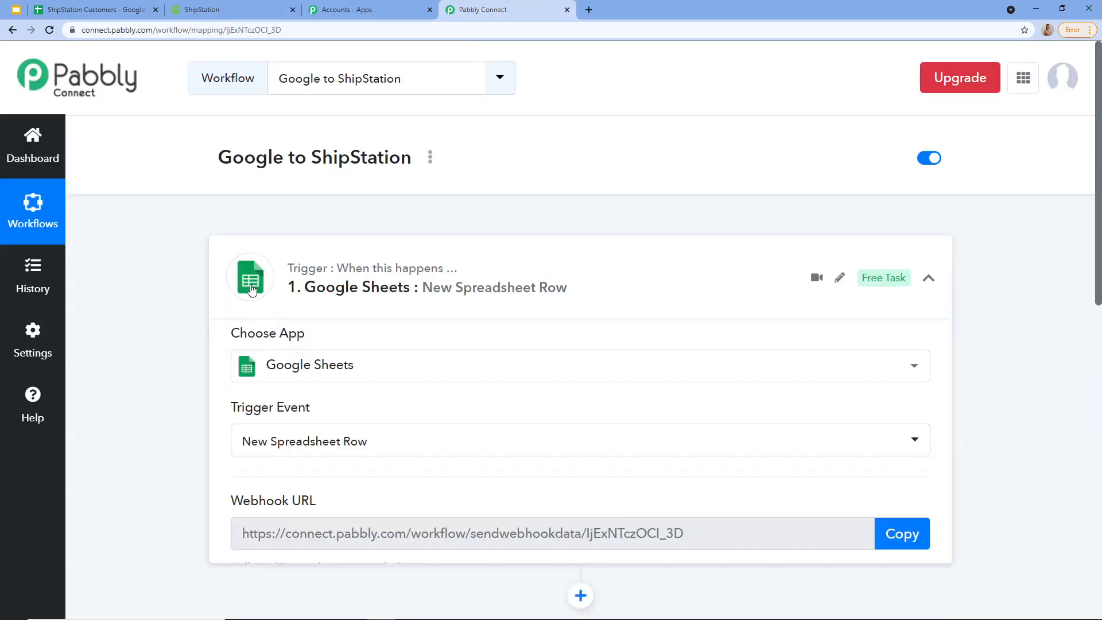
click(928, 278)
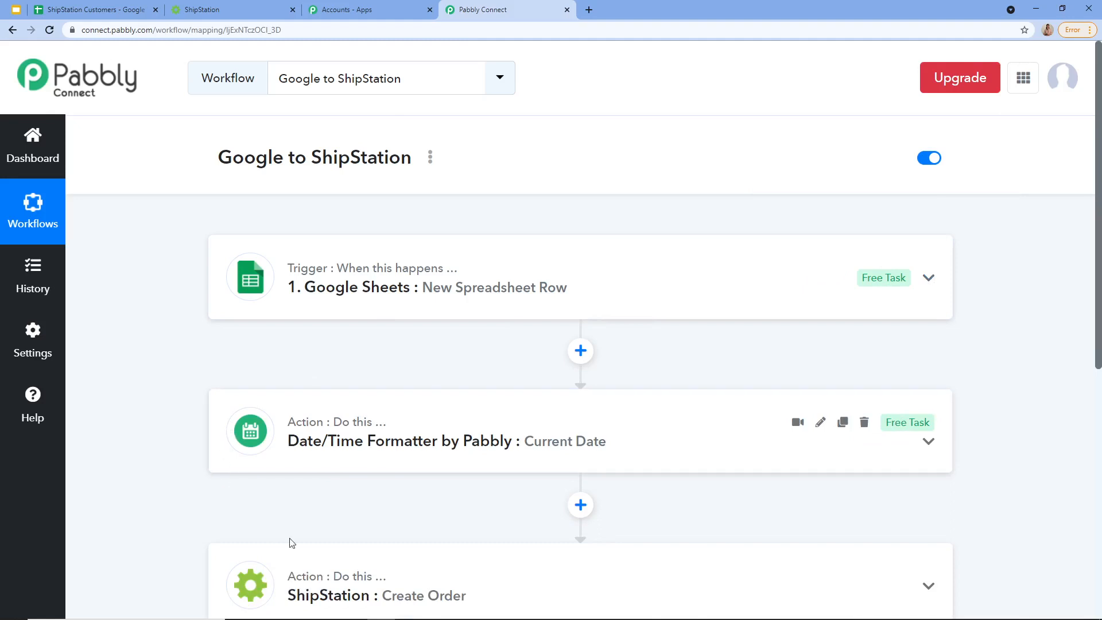